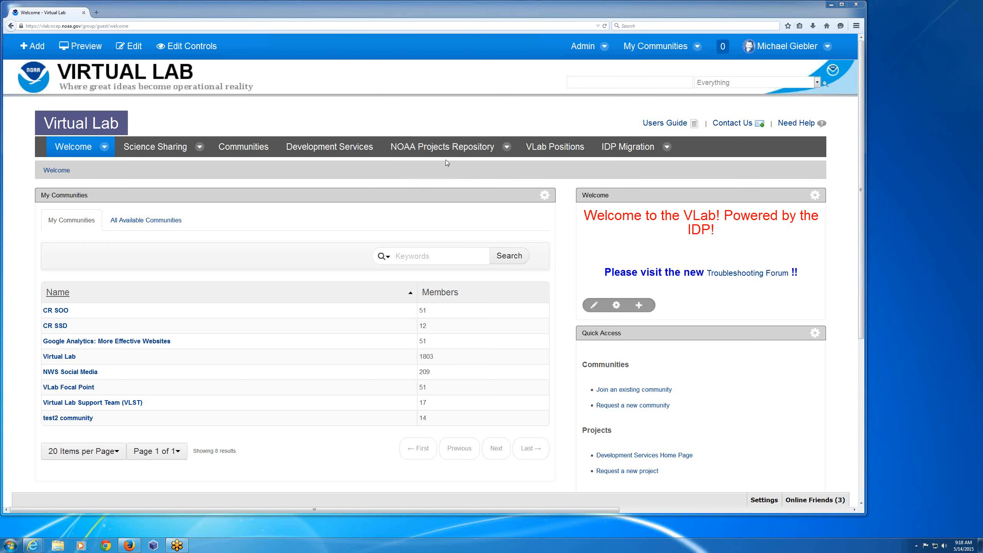
- Open the NOAA Projects Repository and activate its project search field above the project list
mouse_move(458, 157)
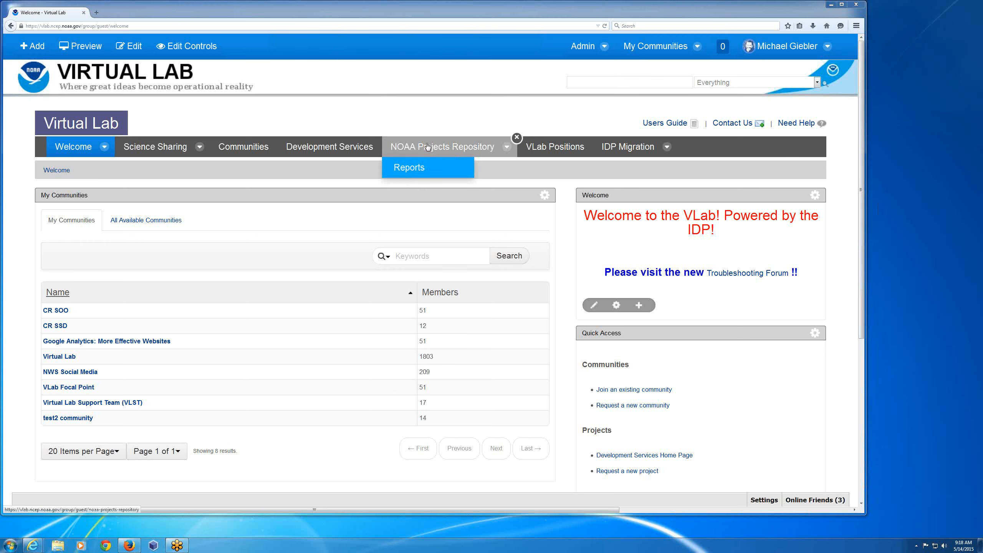
click(428, 147)
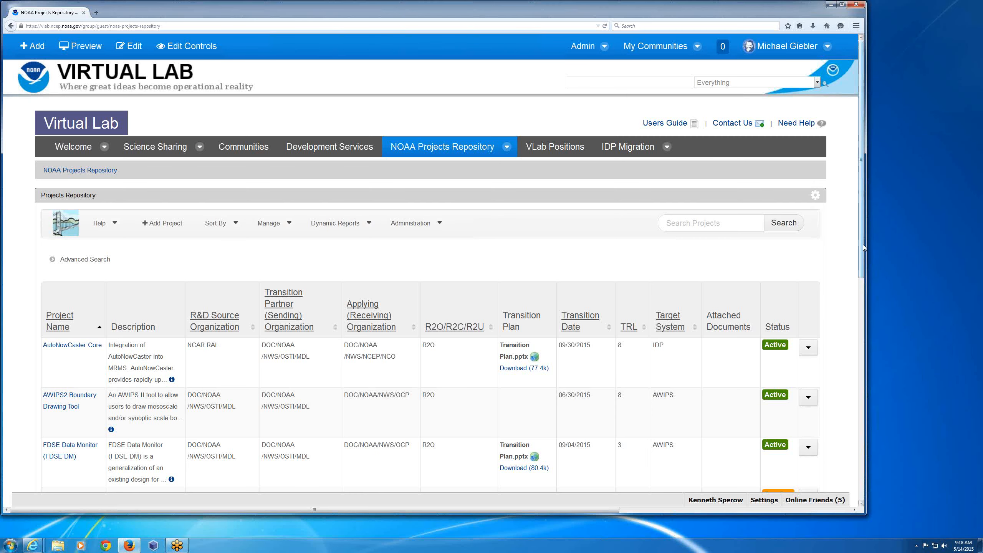
scroll(418, 245, down, 1)
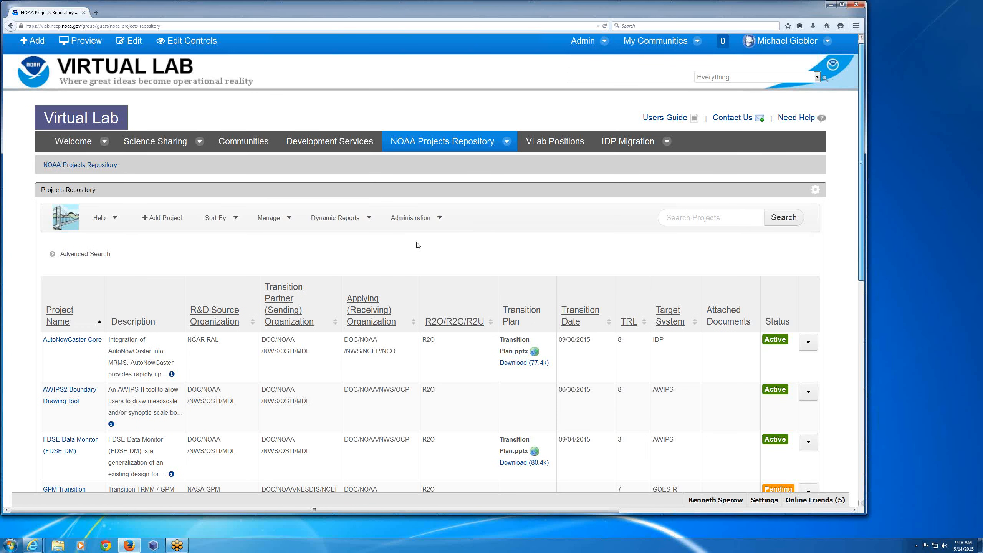
scroll(419, 245, down, 3)
click(686, 117)
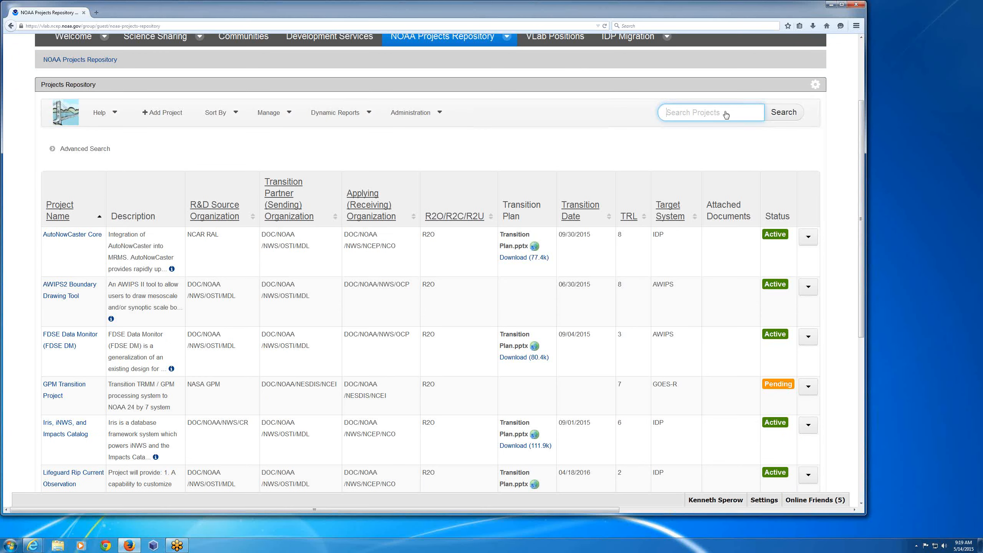
- Run an advanced search for projects whose NOAA Line Office is NWS and look through the listed projects
click(71, 151)
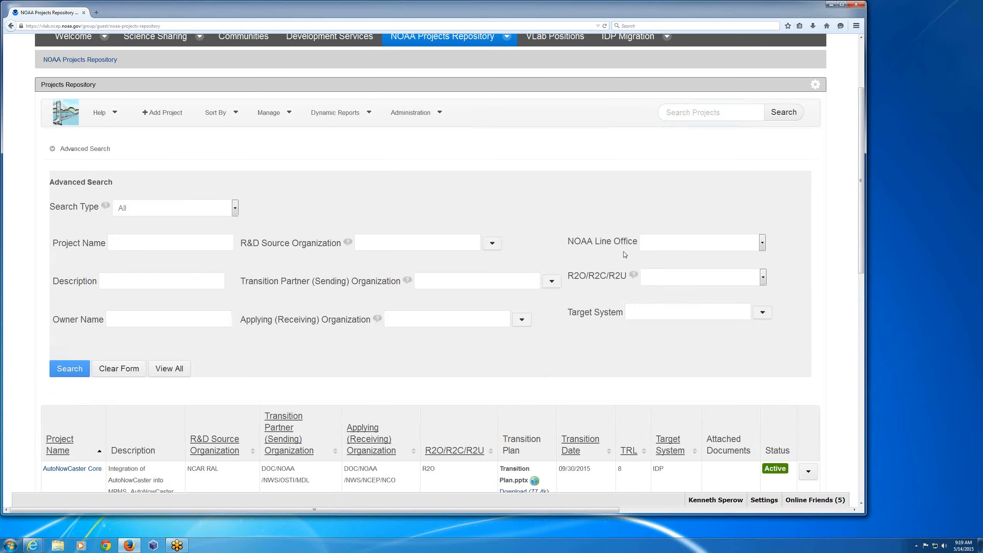
click(762, 245)
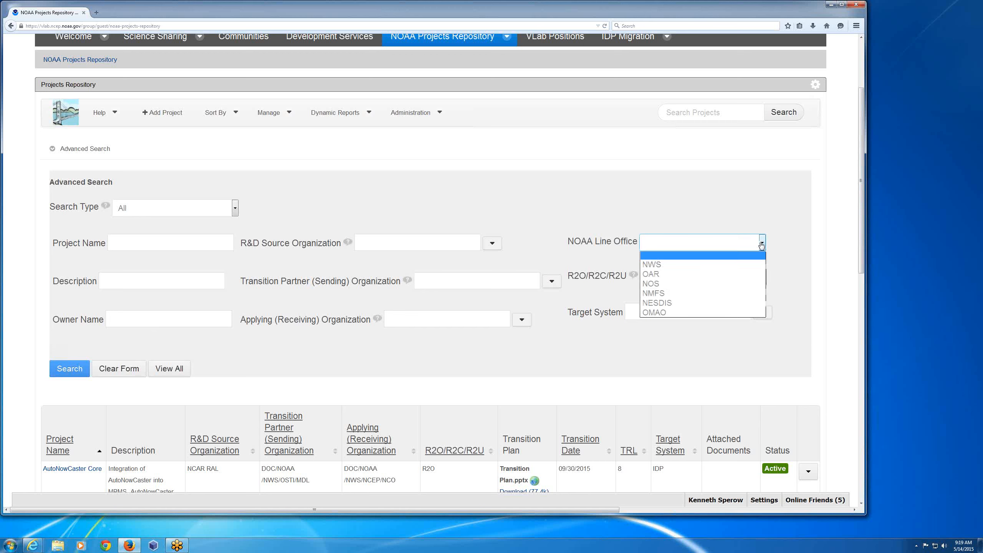
click(654, 265)
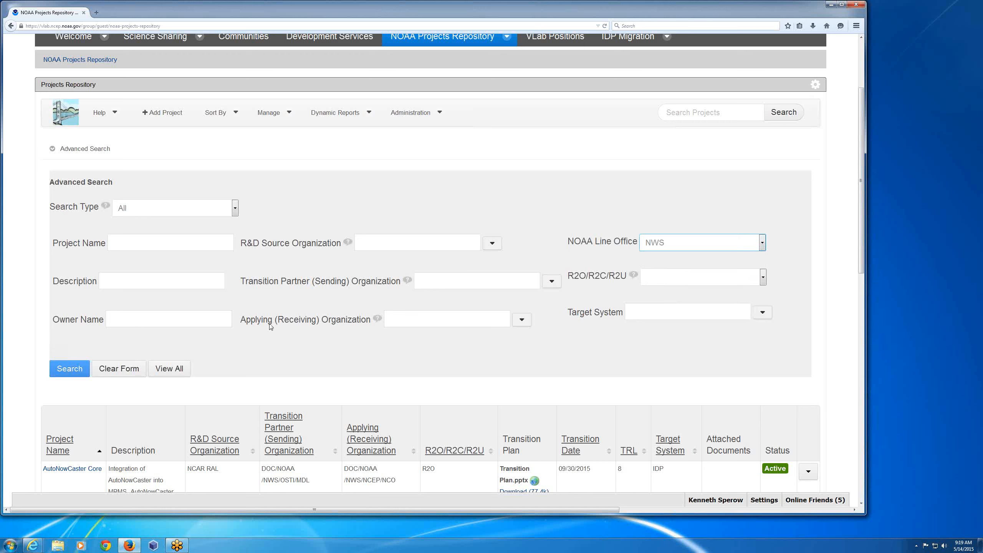
click(70, 369)
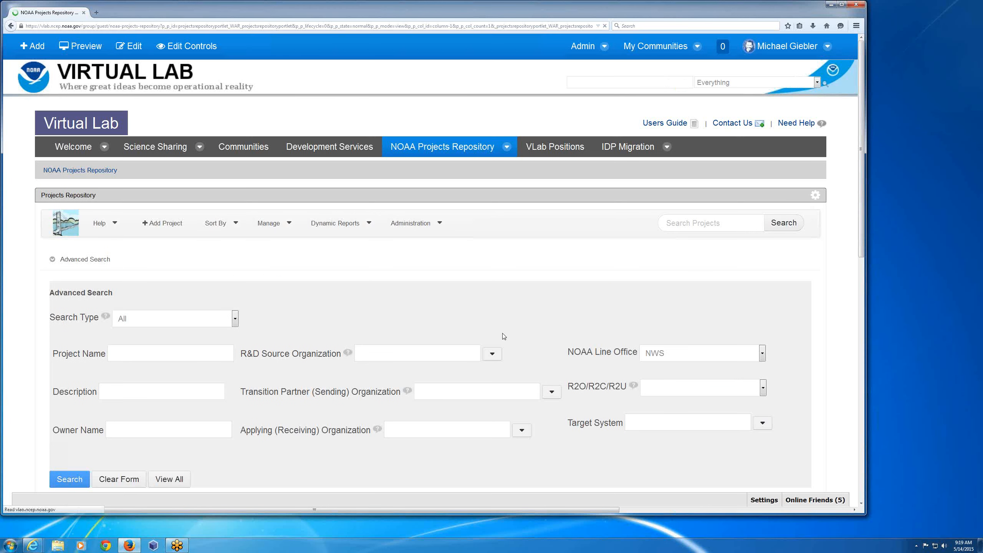
scroll(502, 334, down, 2)
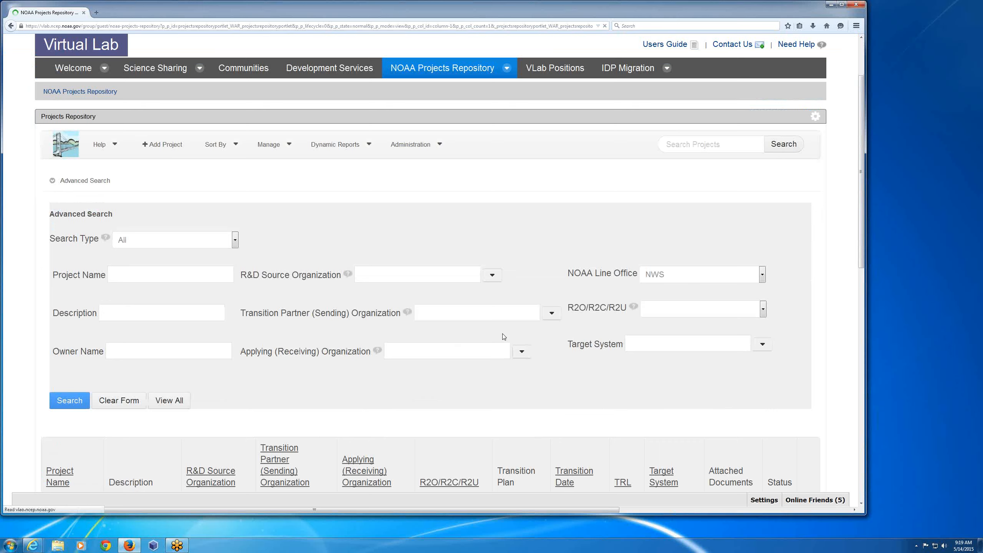
scroll(502, 334, down, 4)
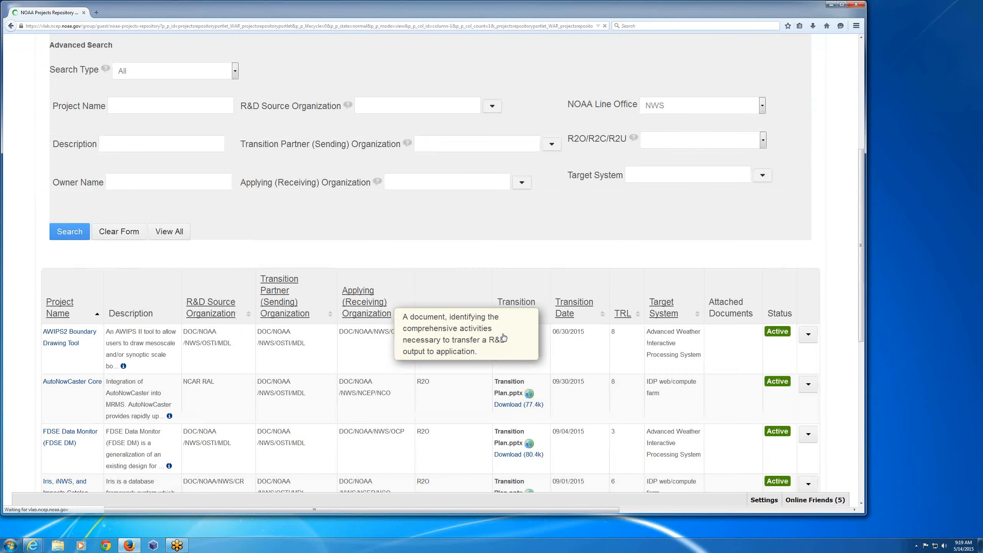
scroll(503, 336, down, 7)
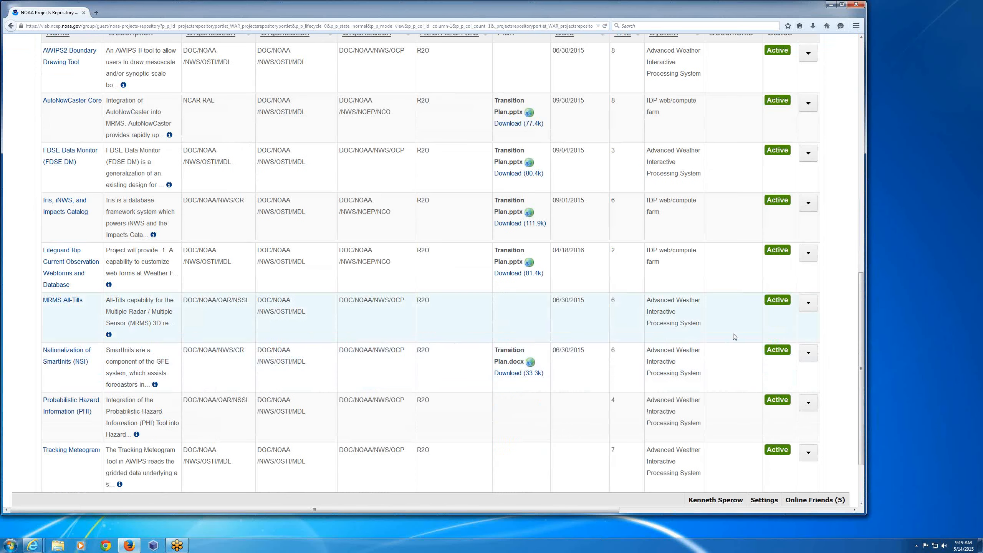
scroll(356, 322, up, 9)
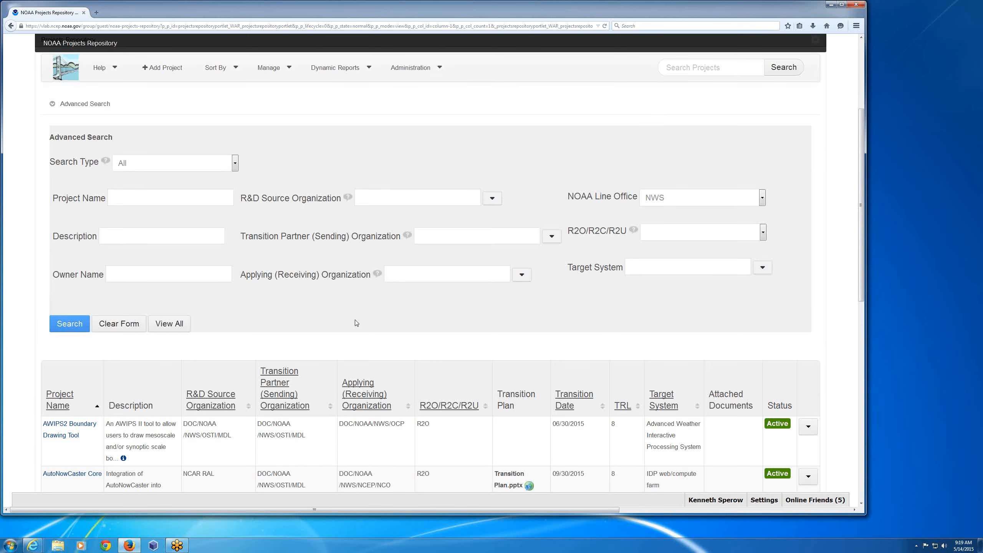
scroll(356, 323, up, 2)
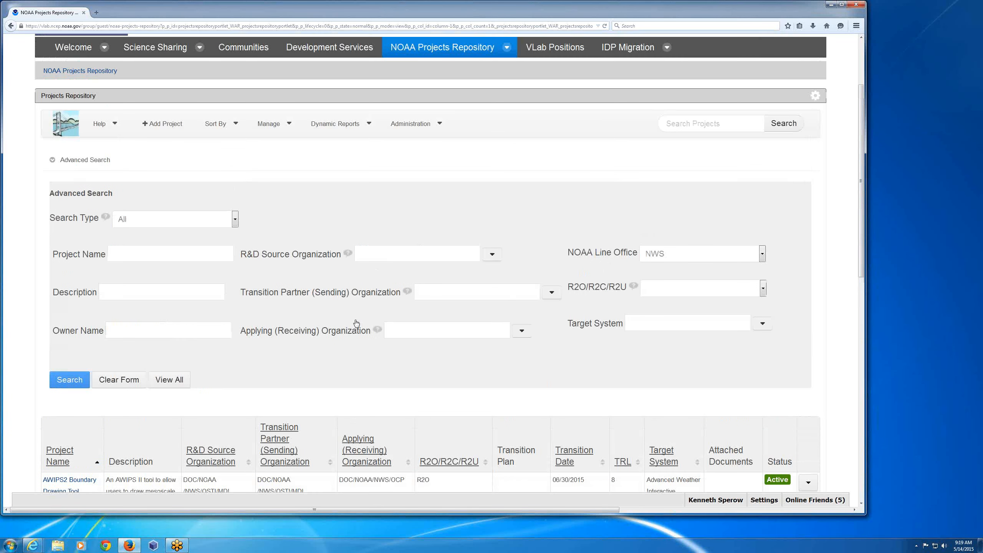
- Reset the project list to show all projects and collapse the advanced search form
click(169, 386)
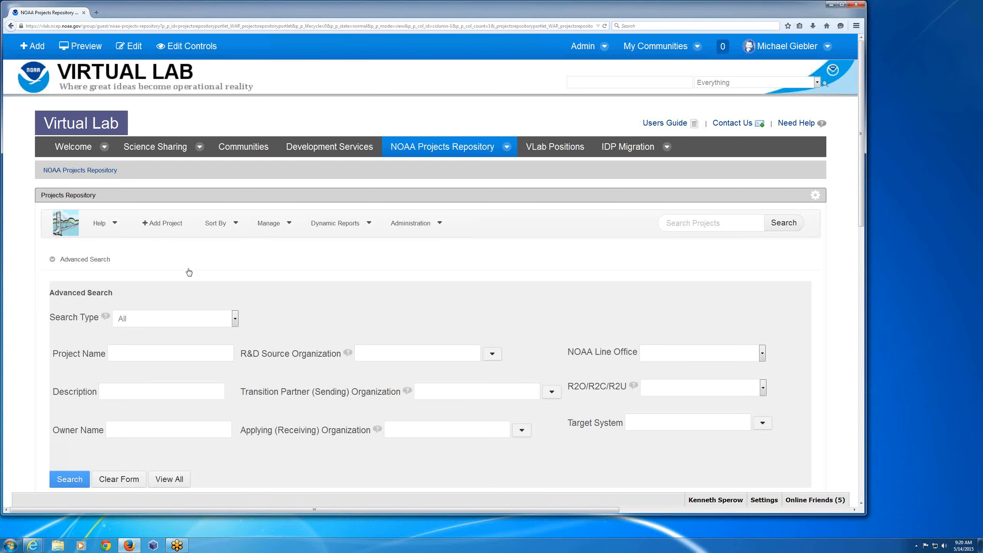
scroll(189, 272, down, 1)
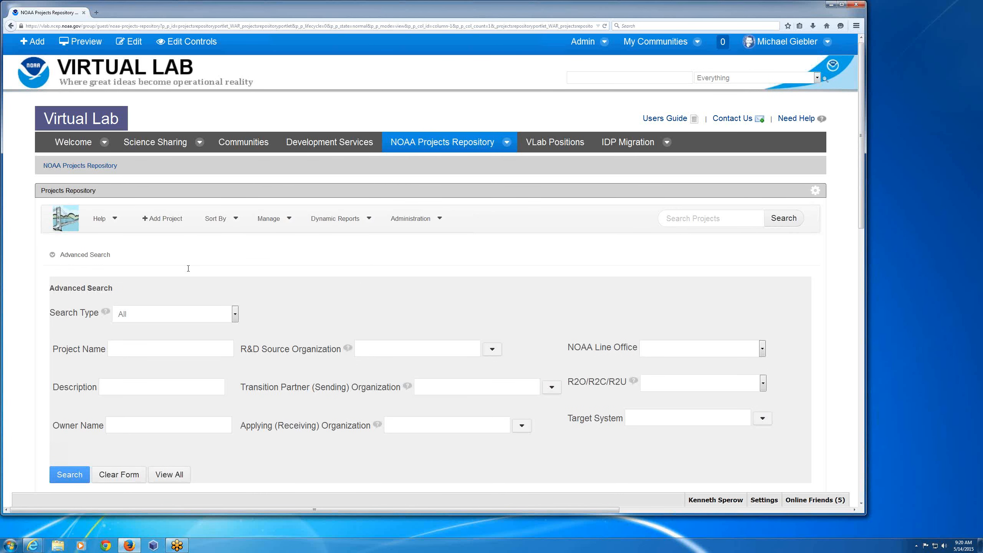
scroll(188, 269, down, 3)
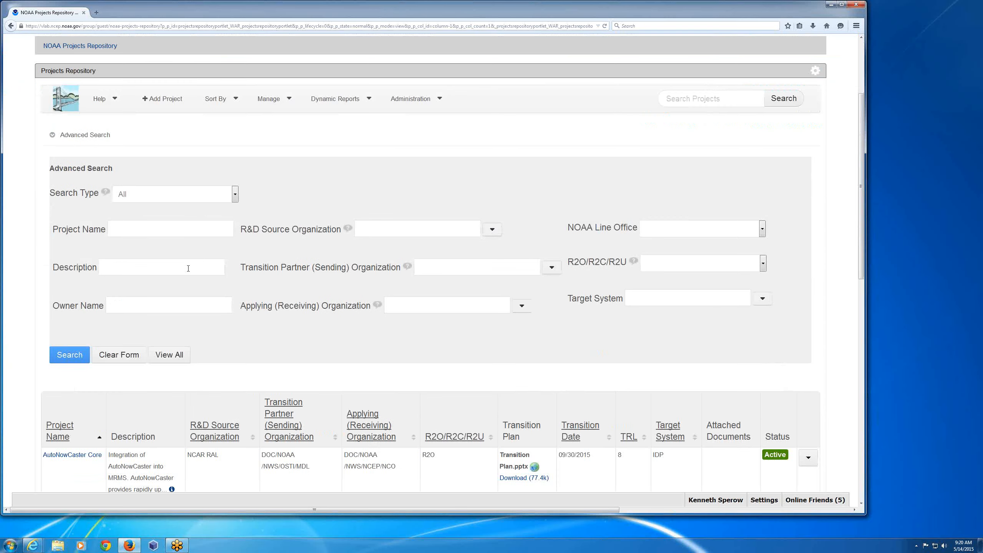
scroll(89, 200, up, 2)
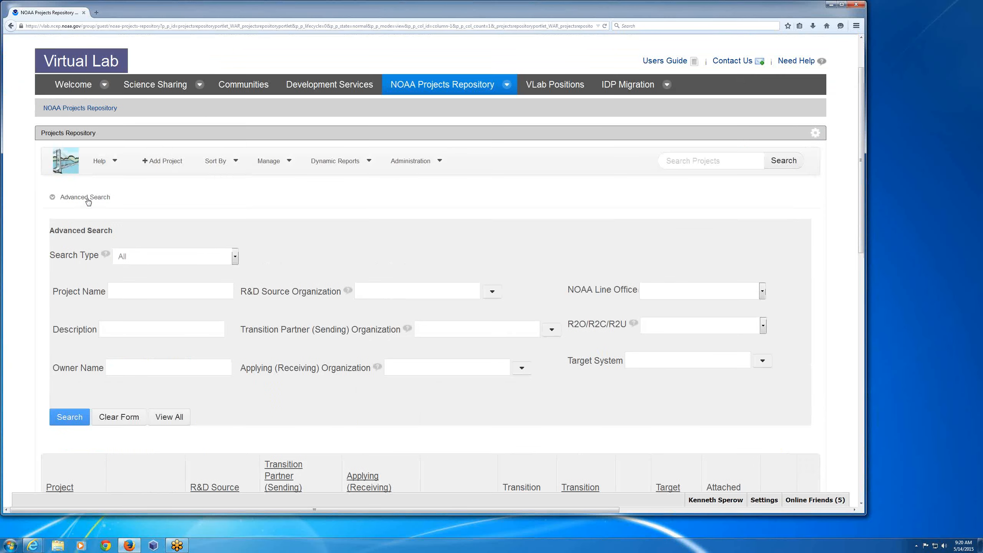
click(89, 198)
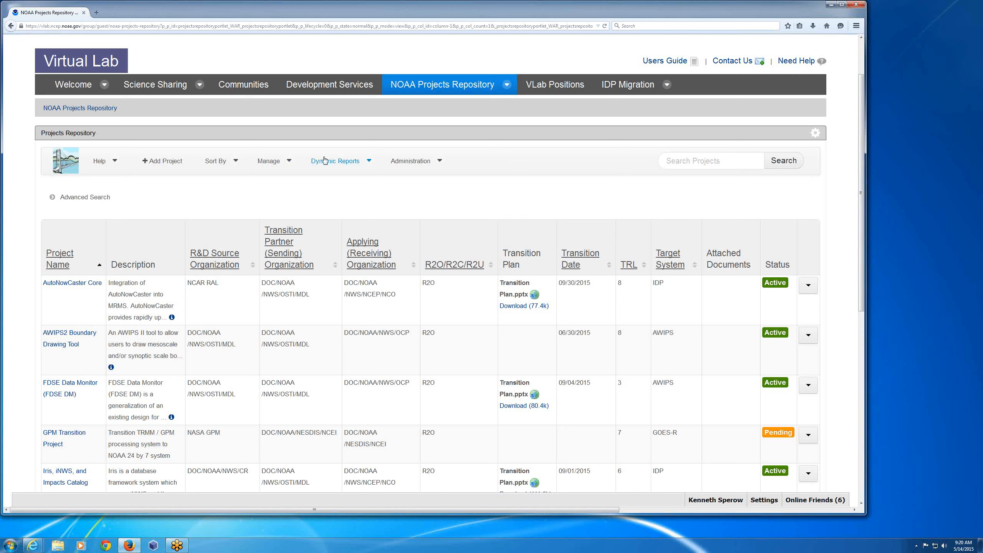
- Consult the Projects Repository User's Guide in a widened window, then close it and return to the project list
click(104, 164)
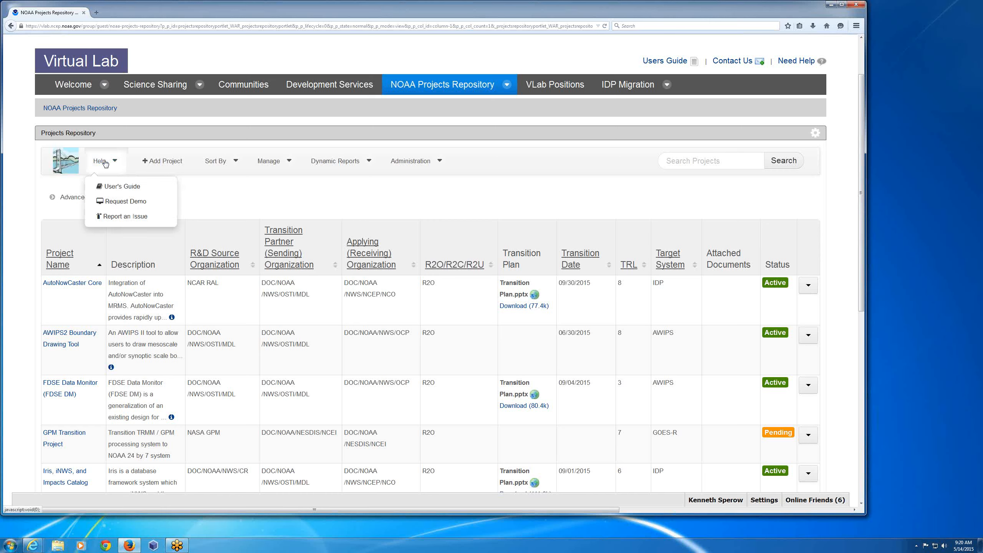
click(126, 187)
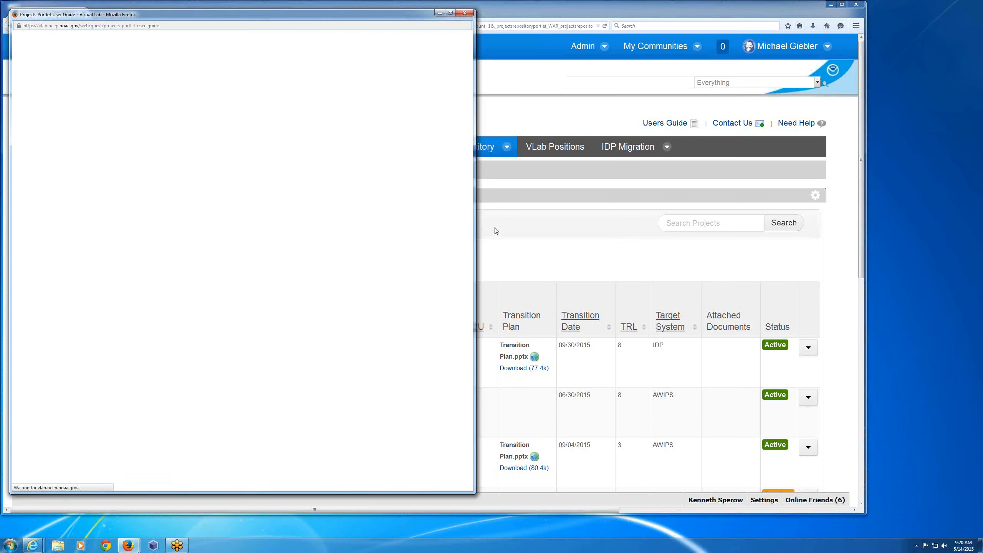
drag(475, 341, 761, 345)
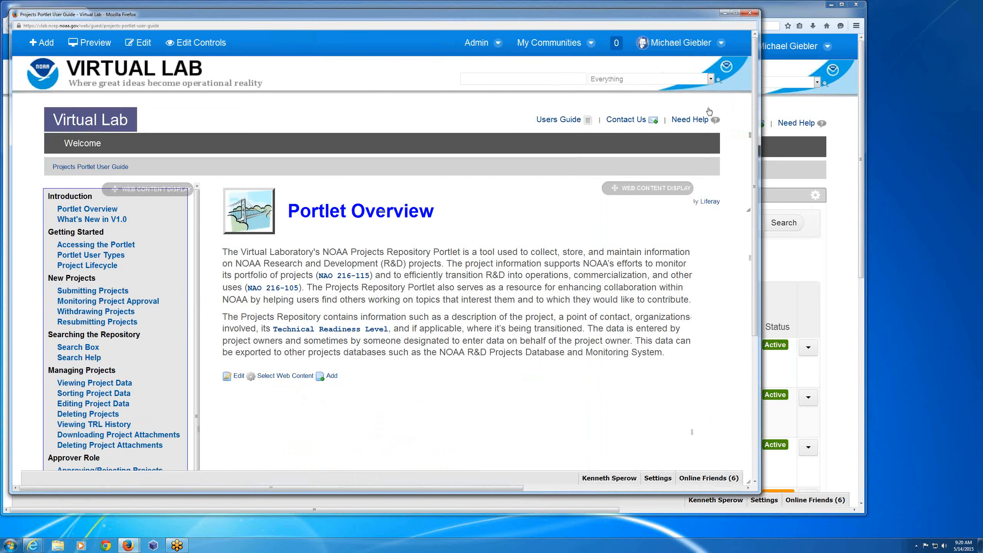
click(751, 14)
click(751, 14)
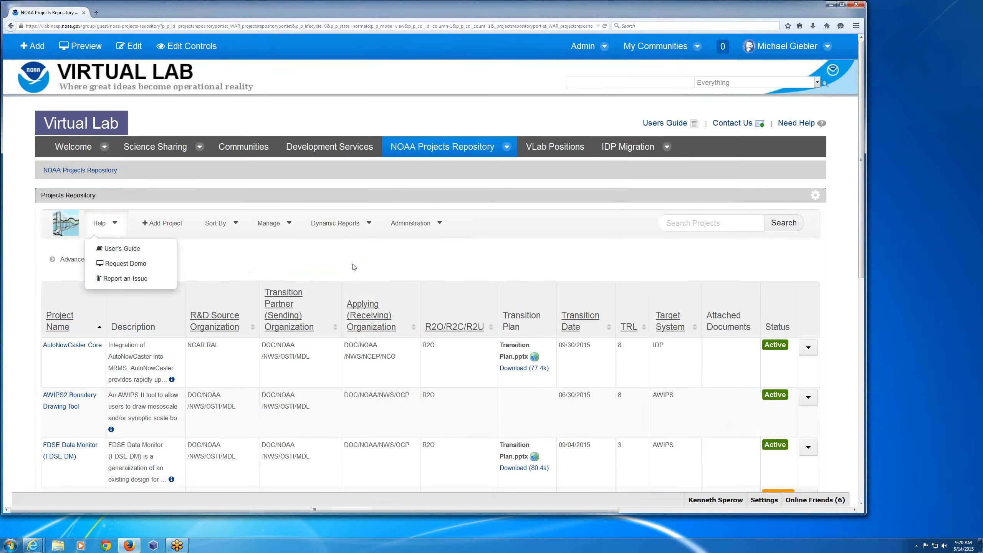
click(353, 268)
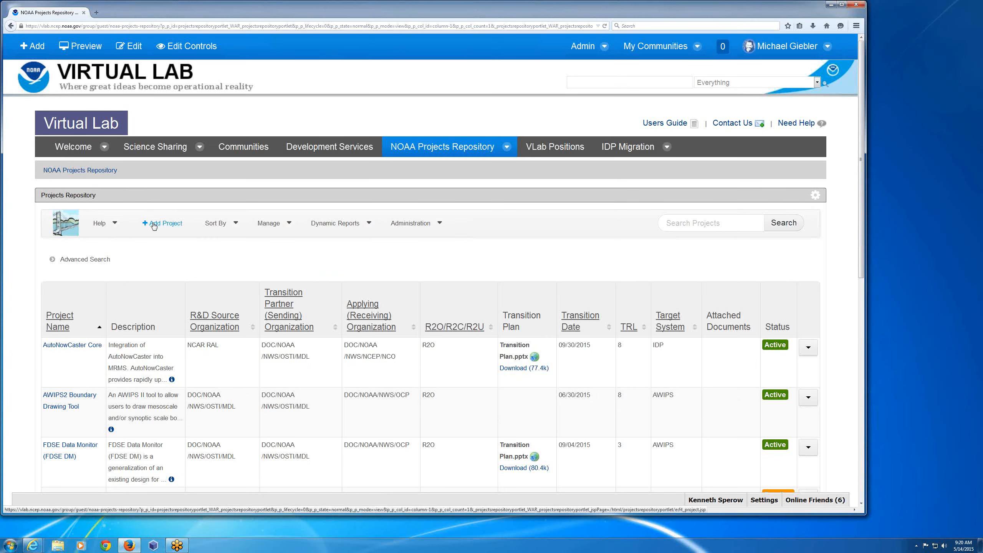
- Start a new project in the repository and name it "Demo project"
click(154, 225)
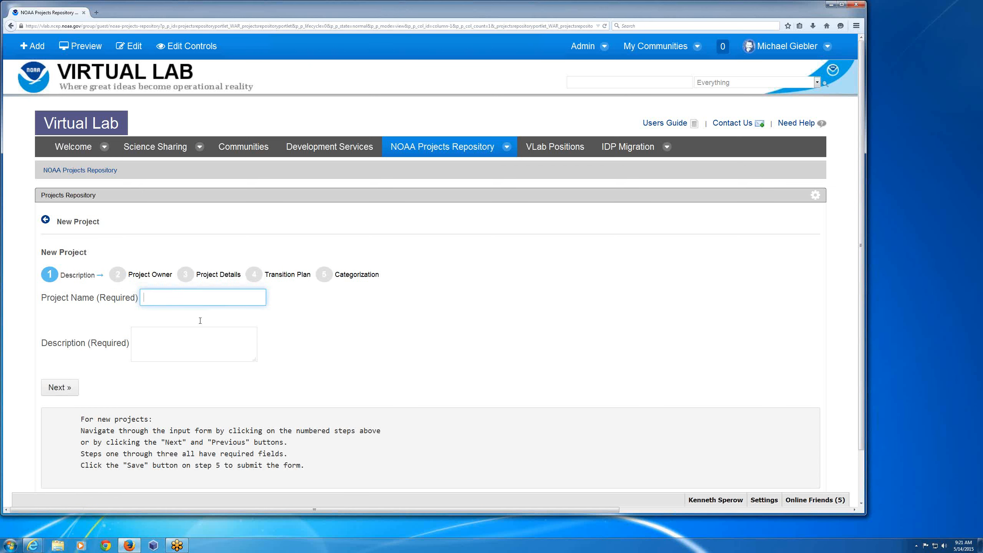
click(167, 303)
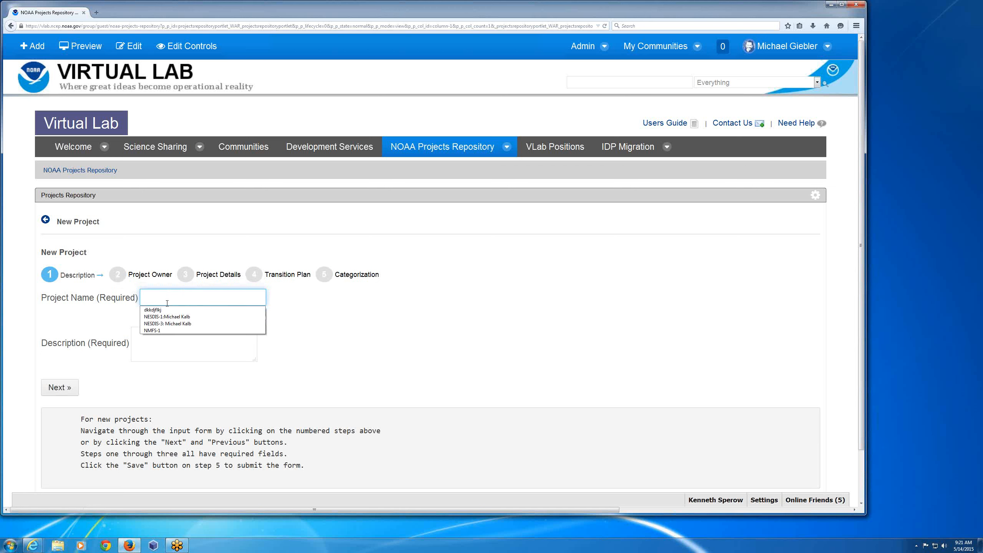
text(De)
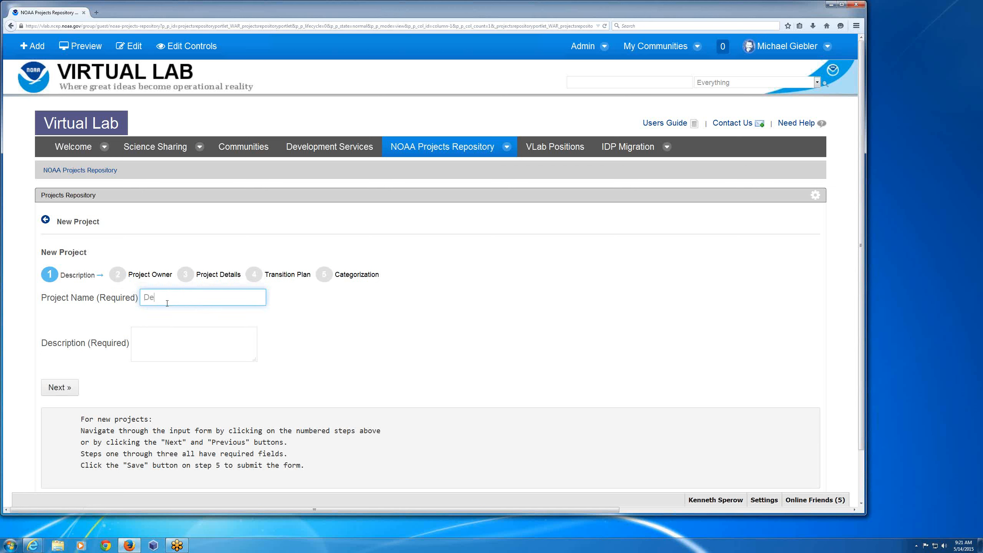
text(mo project)
- Enter "Demo description" in an enlarged description box and continue to the Project Owner stage
click(173, 340)
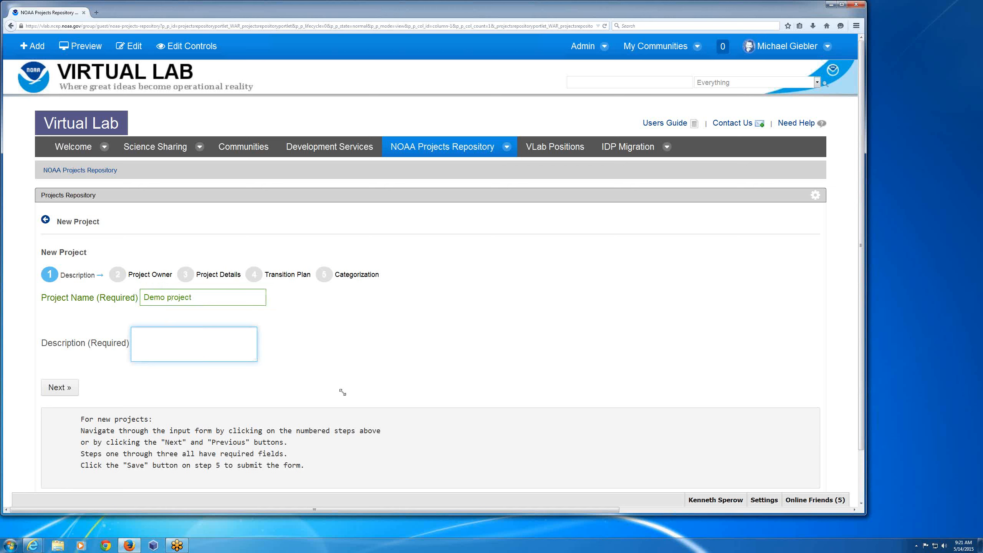
drag(342, 393, 464, 434)
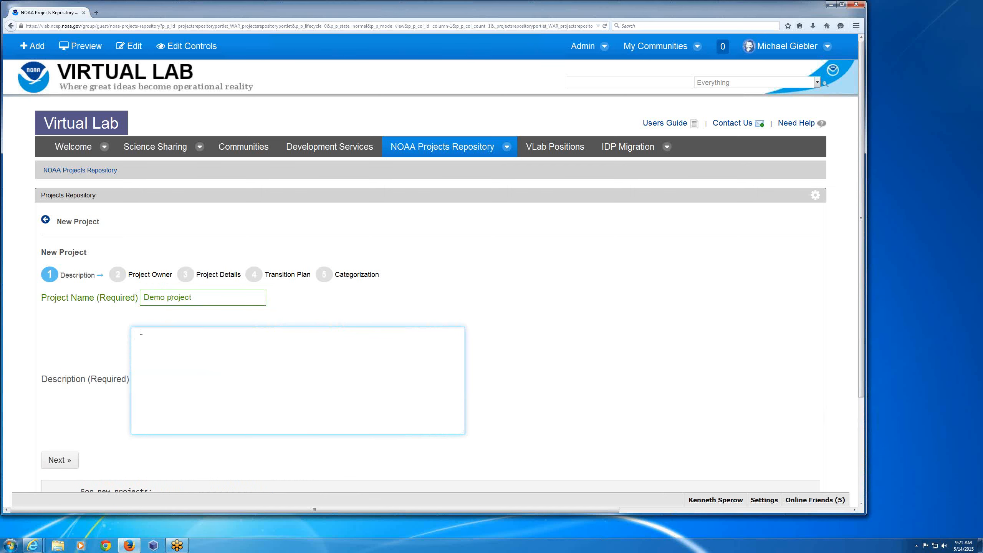
text(DEmo description)
click(142, 337)
key(BackSpace)
text(e)
drag(458, 432, 379, 389)
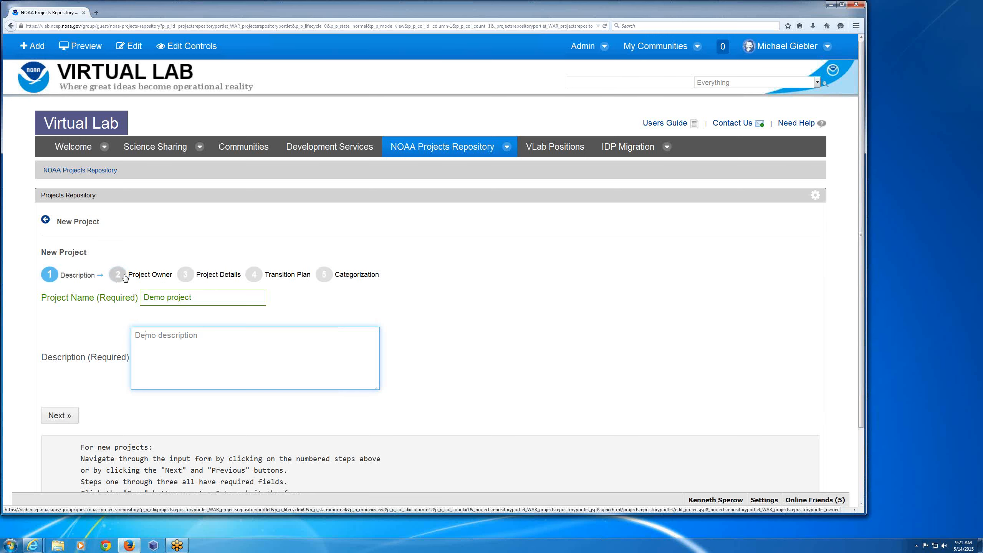
click(65, 413)
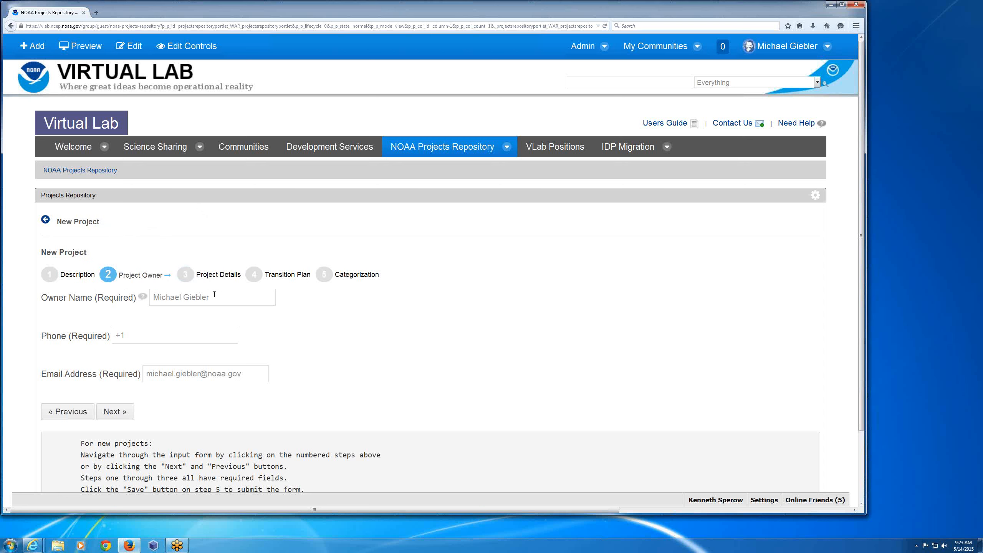
- Keep the prefilled owner name, enter the owner's phone number, and continue to the Project Details stage
drag(210, 297, 152, 297)
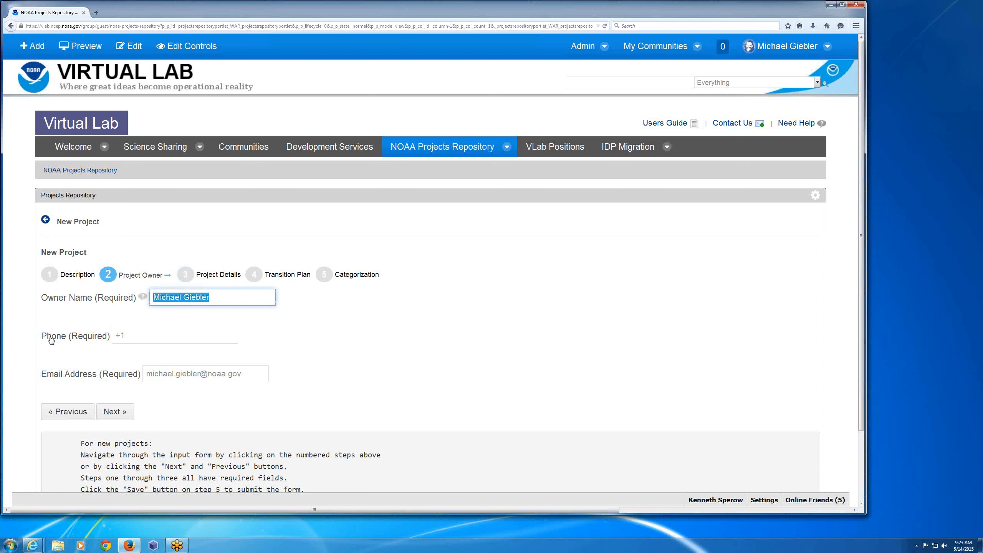
key(Tab)
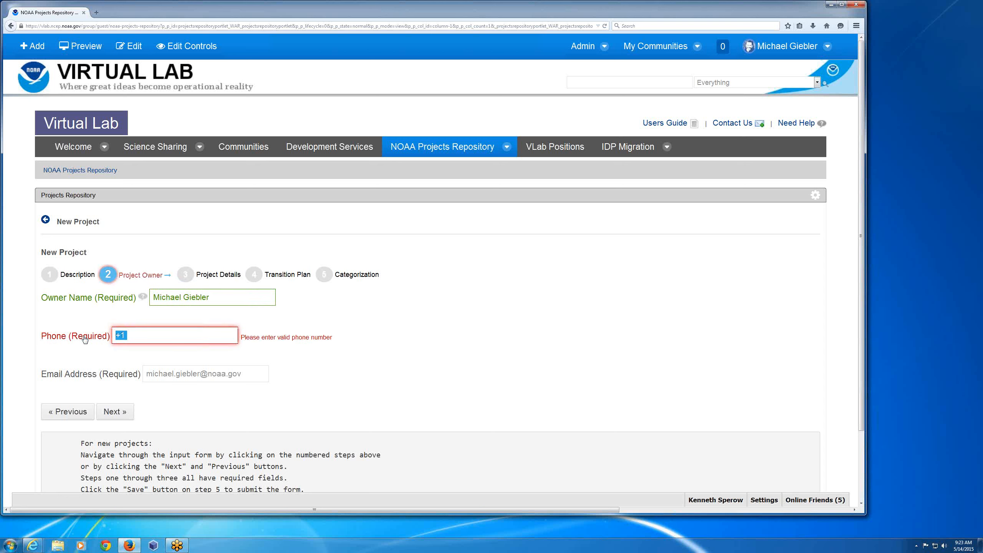
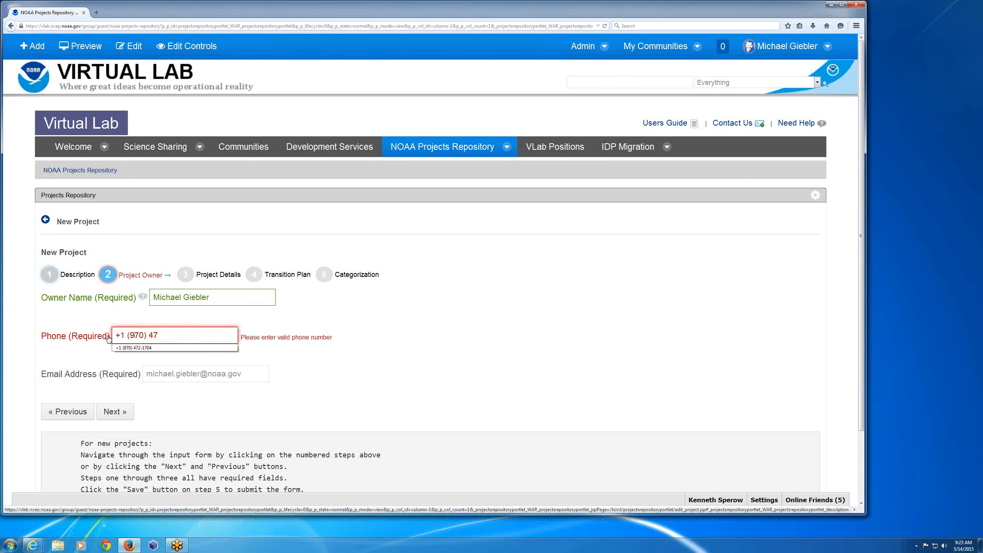
click(113, 412)
click(113, 412)
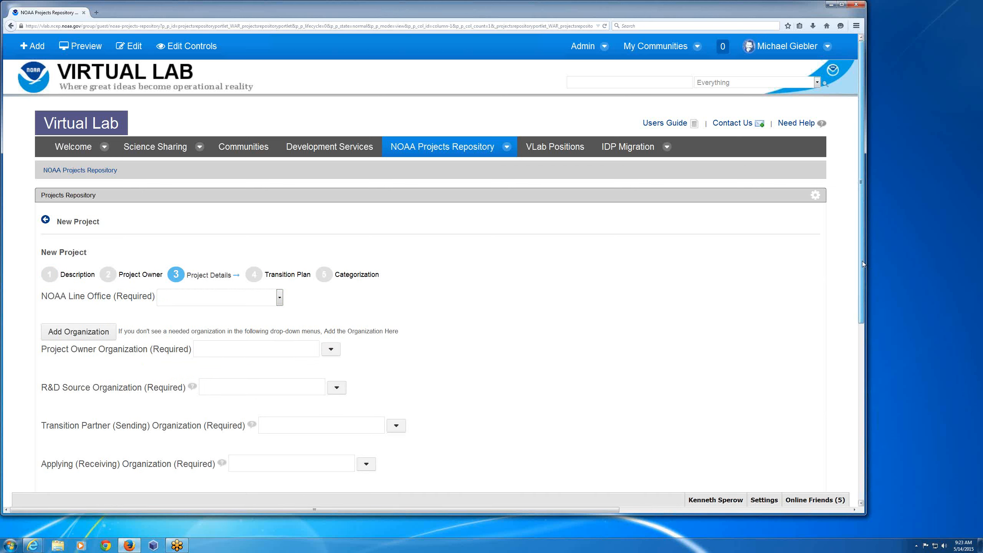
- Set the NOAA Line Office to NWS in the Project Details stage
scroll(862, 261, down, 1)
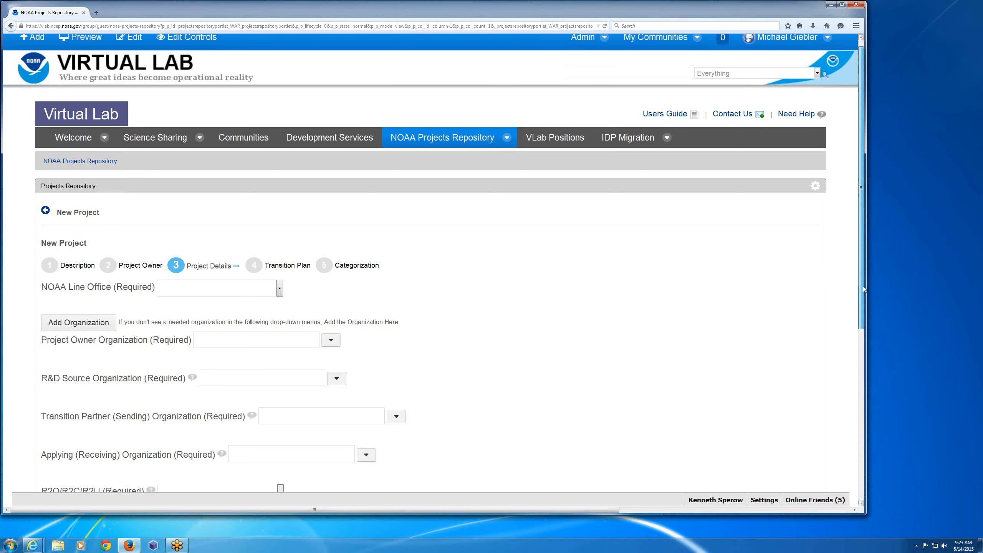
scroll(858, 329, down, 4)
scroll(853, 364, down, 4)
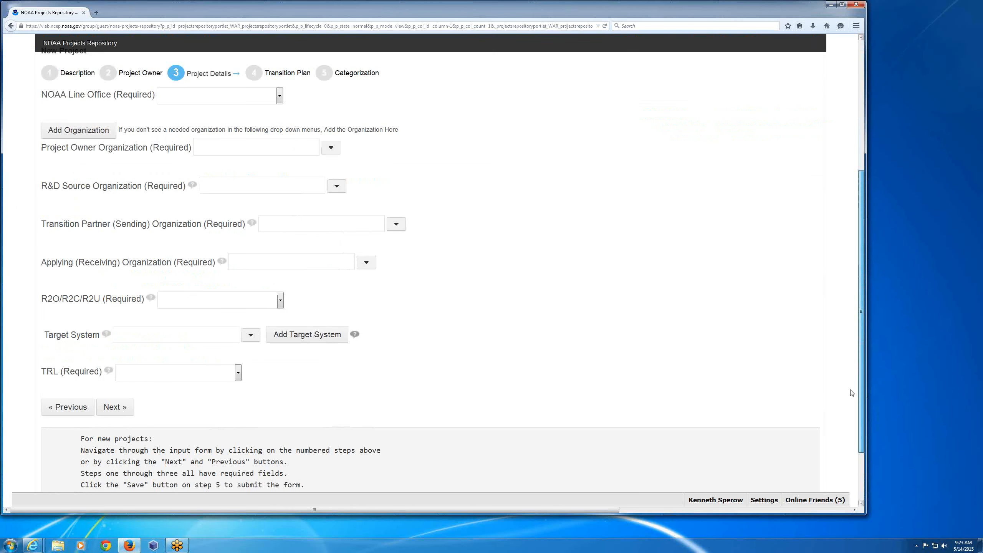
scroll(851, 380, up, 1)
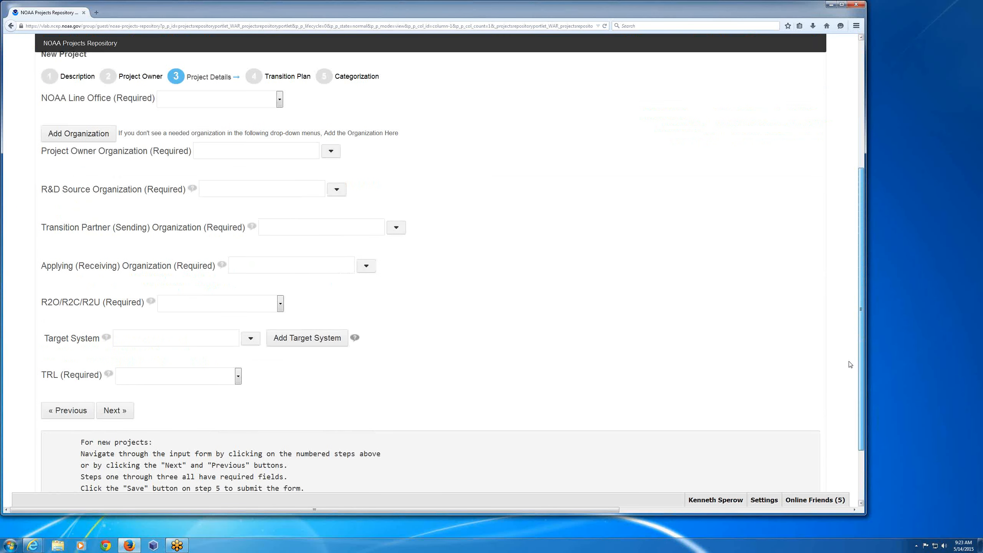
scroll(850, 364, up, 4)
click(186, 198)
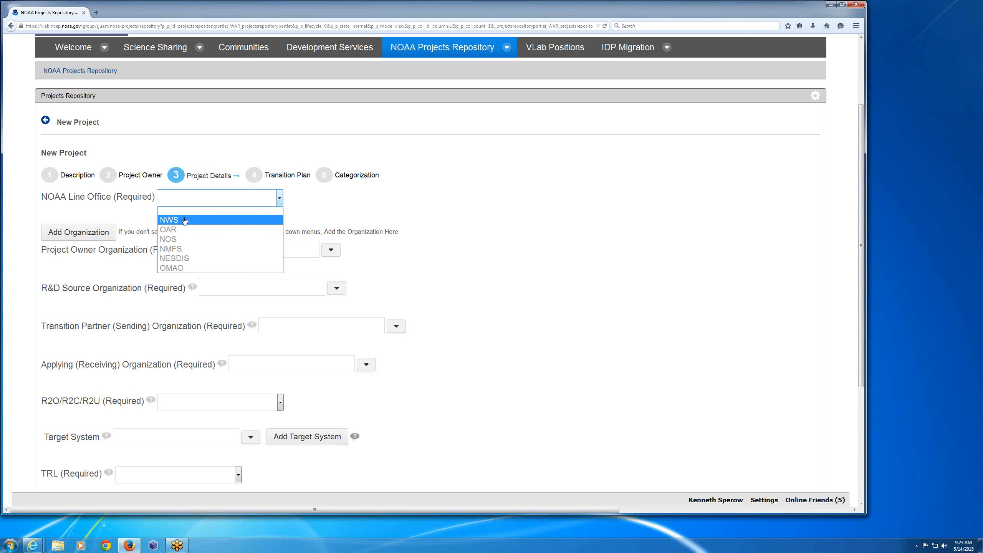
click(185, 221)
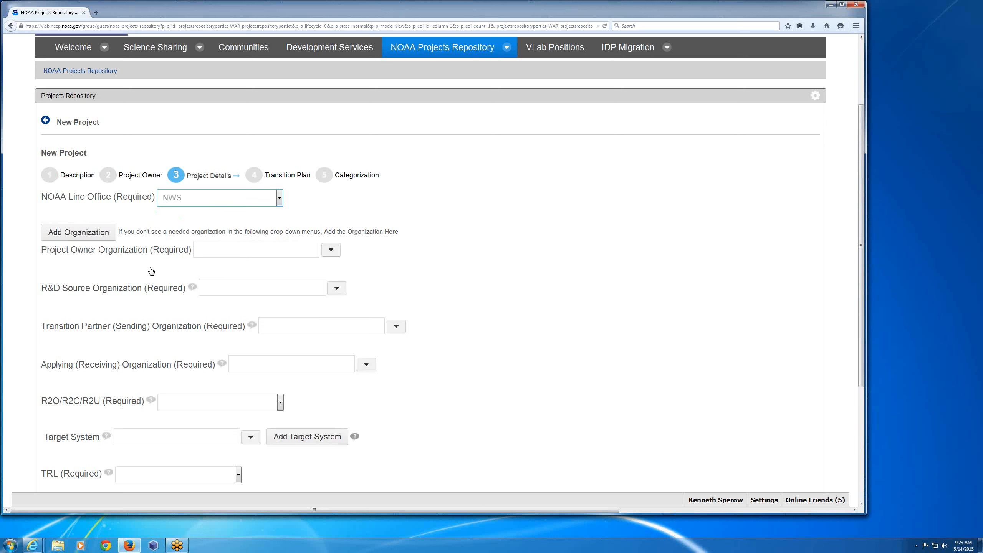
- View the entry form and instructions for adding an organization, then return to the Project Details without adding one
mouse_move(192, 287)
click(116, 235)
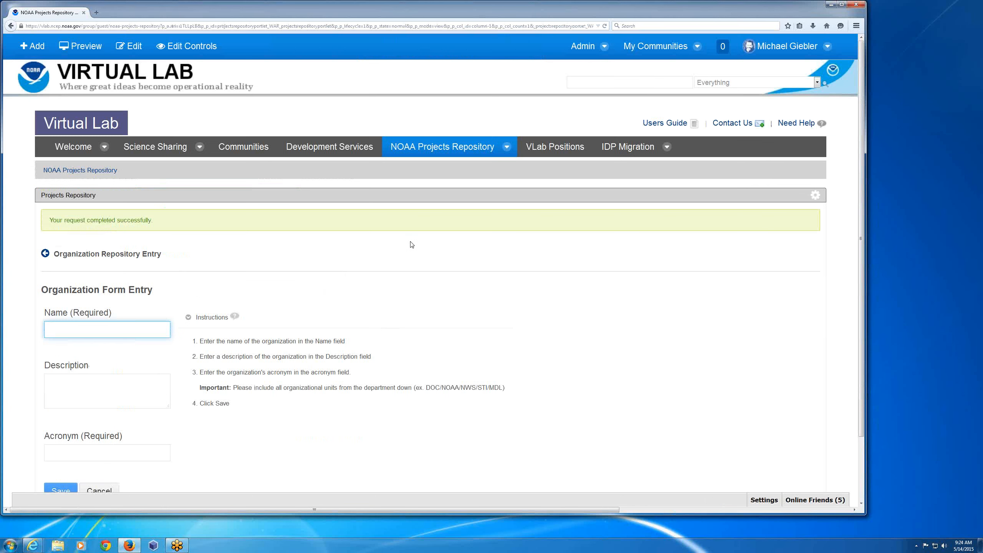
scroll(411, 245, down, 2)
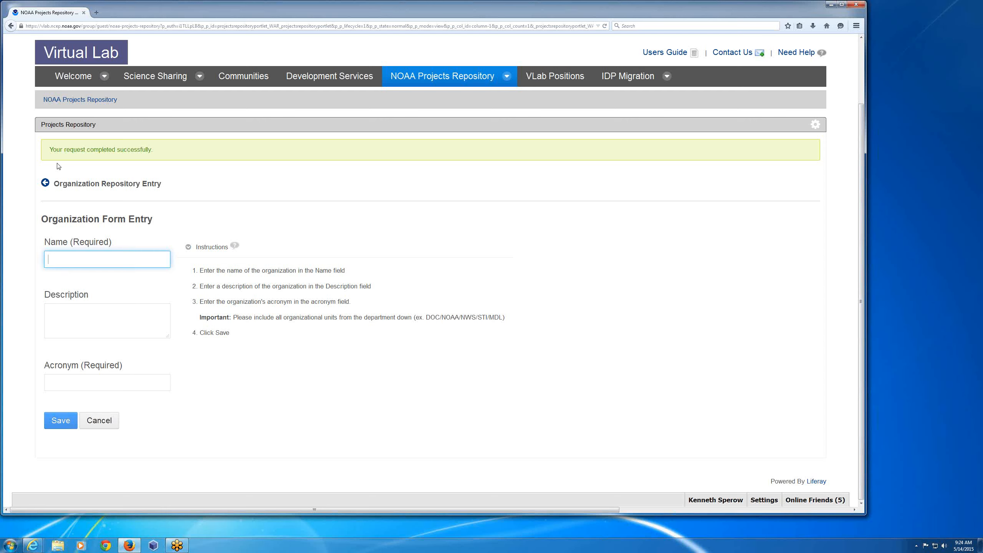
click(44, 183)
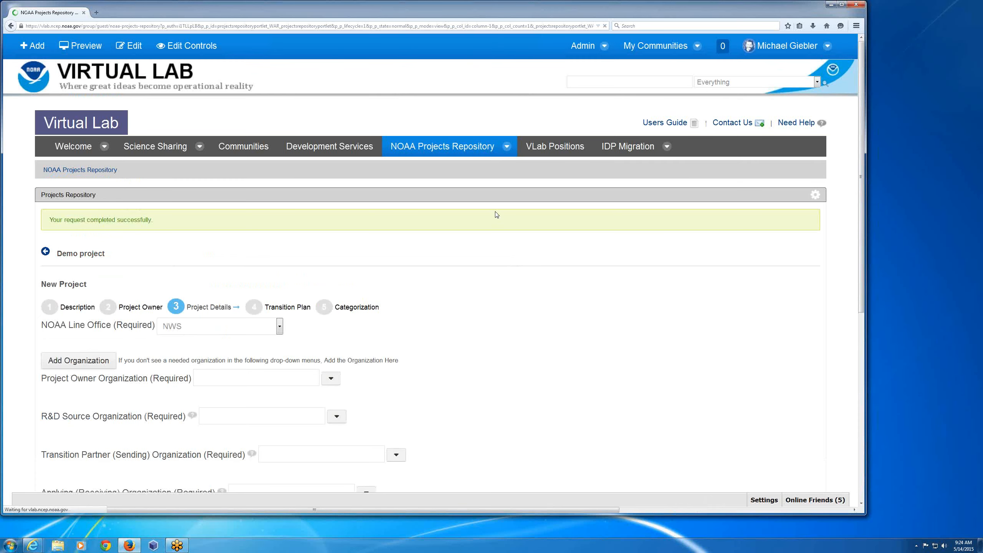
- Find MDL among the organizations and set the Project Owner Organization to DOC/NOAA/NWS/OSTI/MDL
scroll(332, 267, down, 5)
click(331, 193)
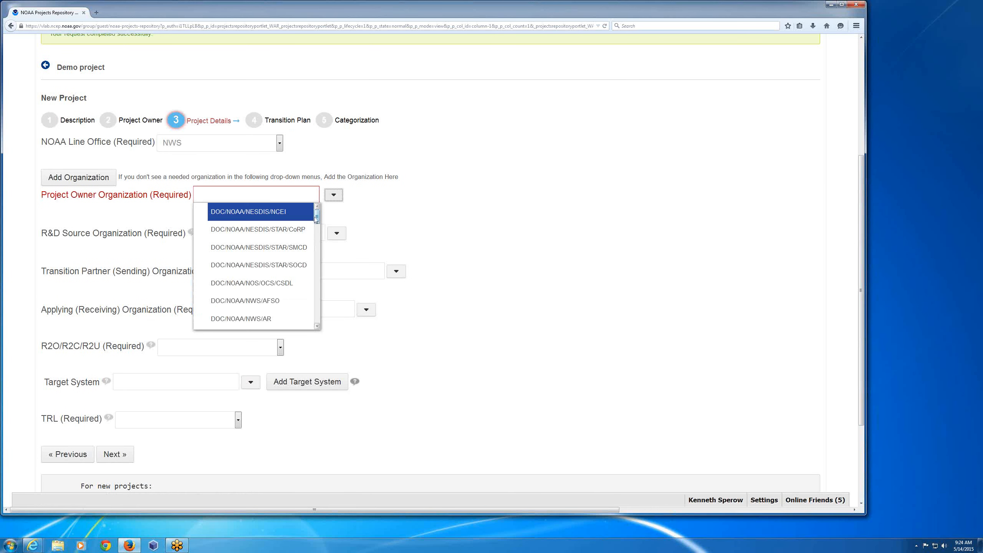
drag(316, 216, 316, 258)
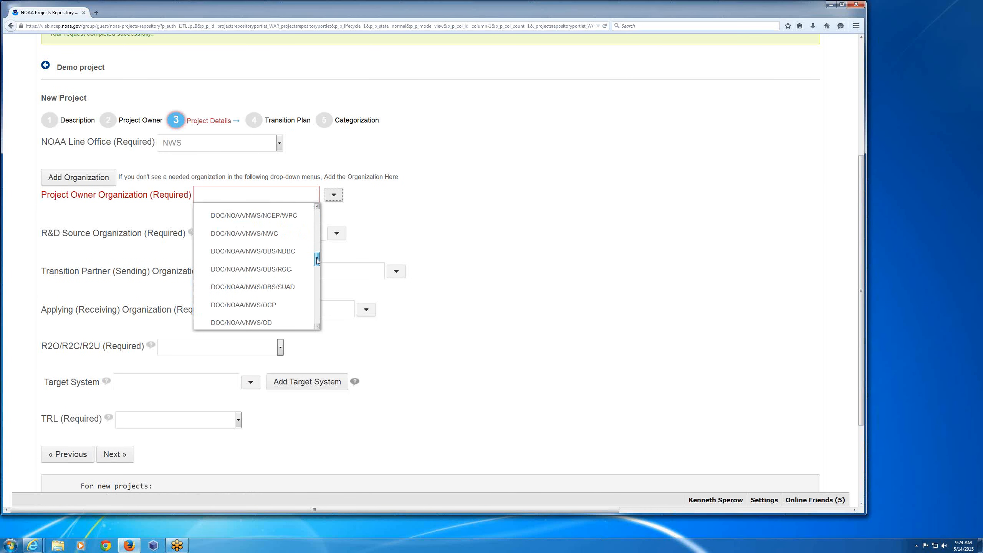
click(415, 210)
click(215, 196)
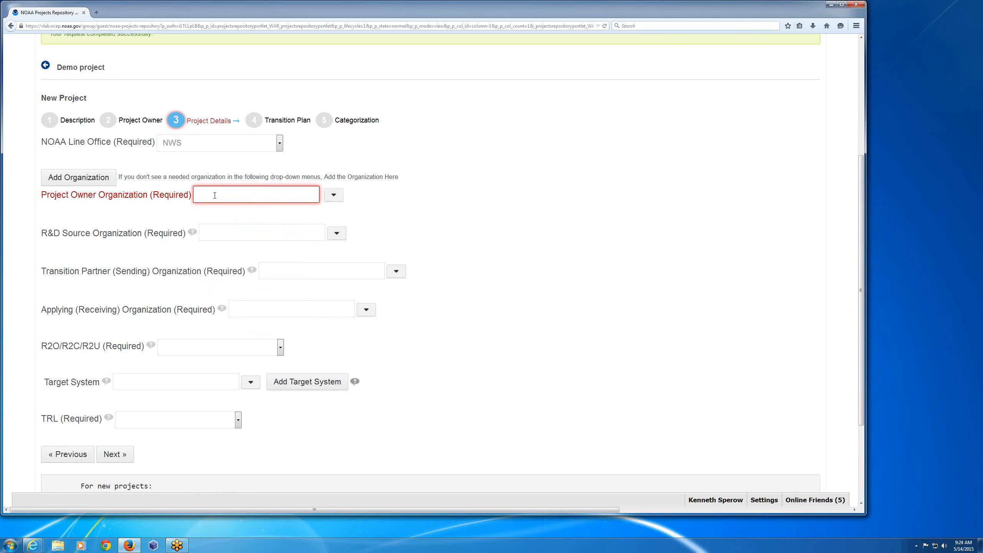
text(mdl)
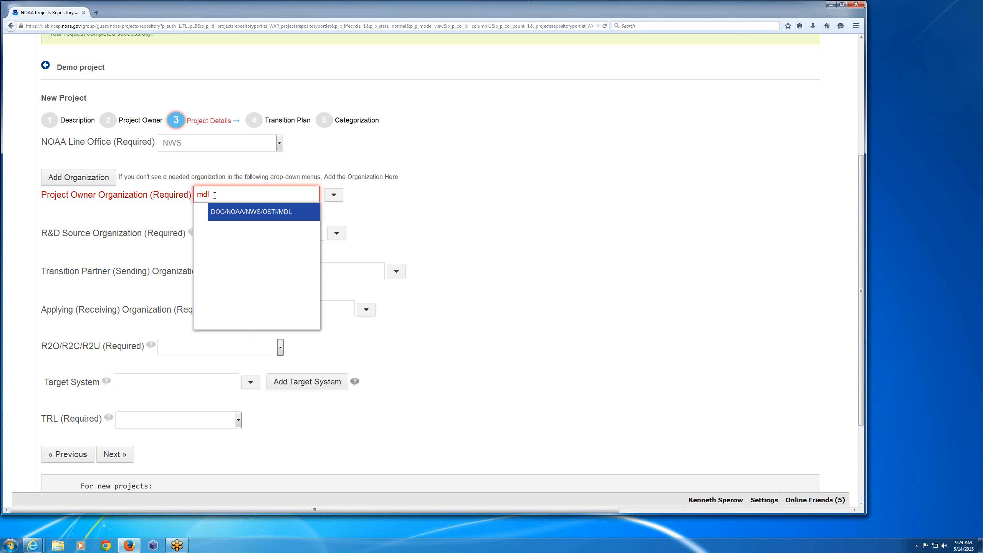
key(Return)
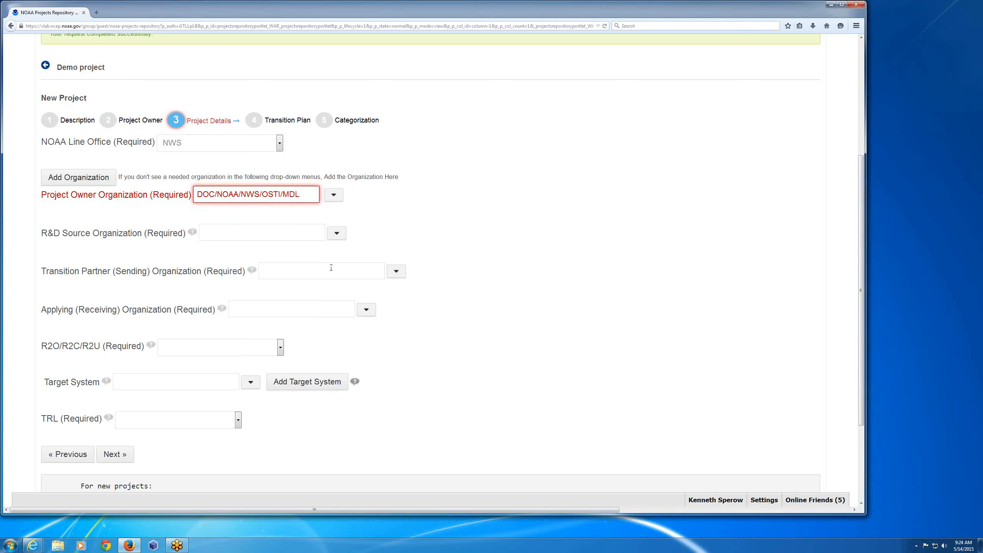
key(Tab)
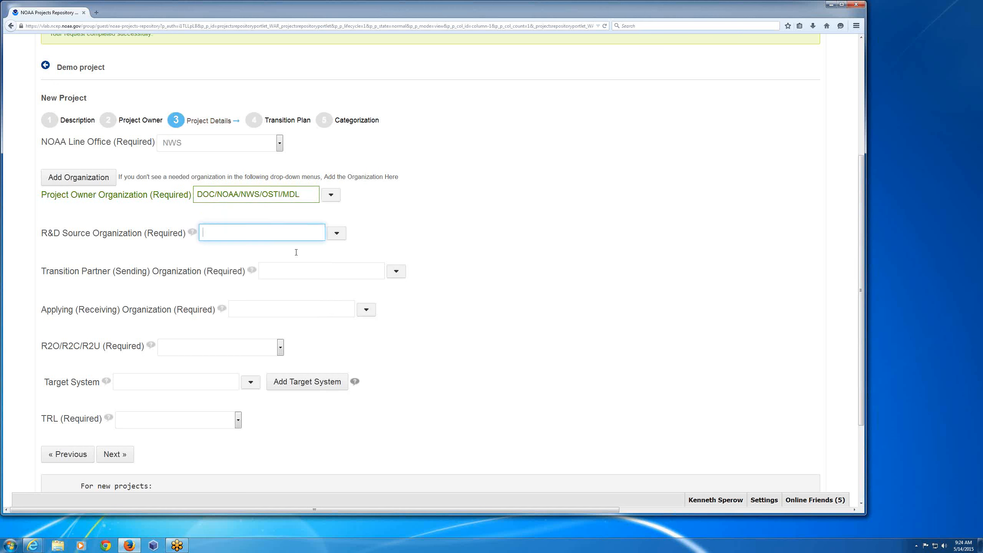
- Set both the R&D Source Organization and the Transition Partner (Sending) Organization to DOC/NOAA/NWS/OSTI/MDL
text(mdl)
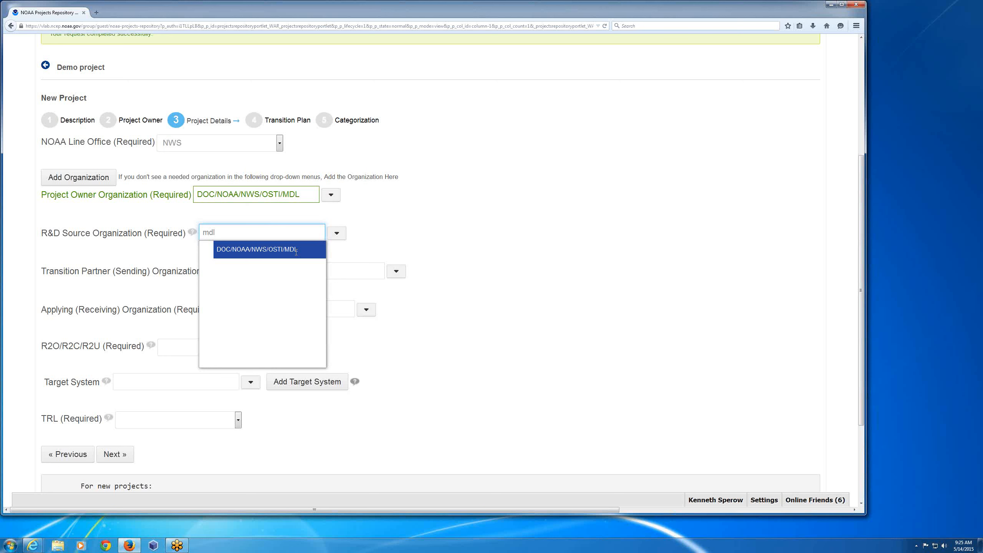
click(296, 250)
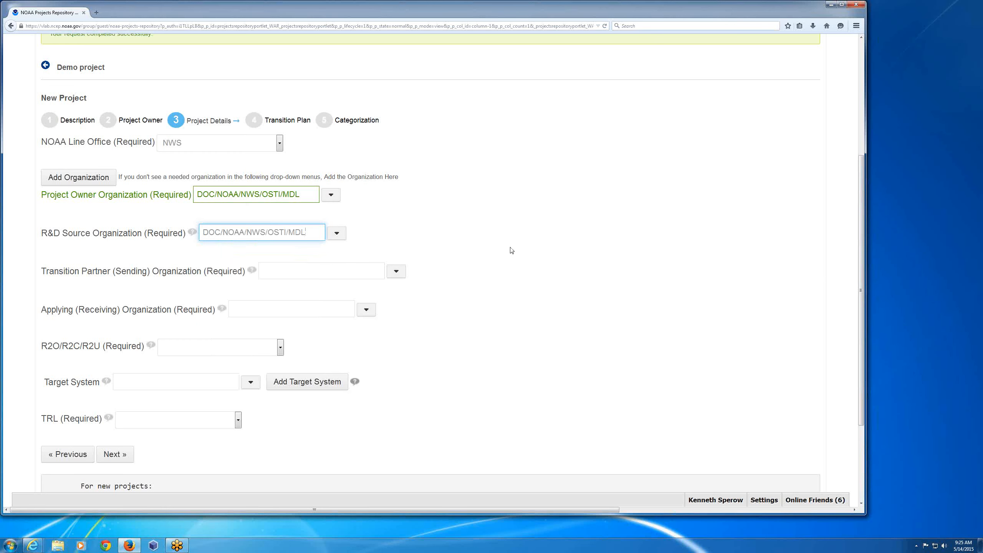
scroll(418, 219, down, 2)
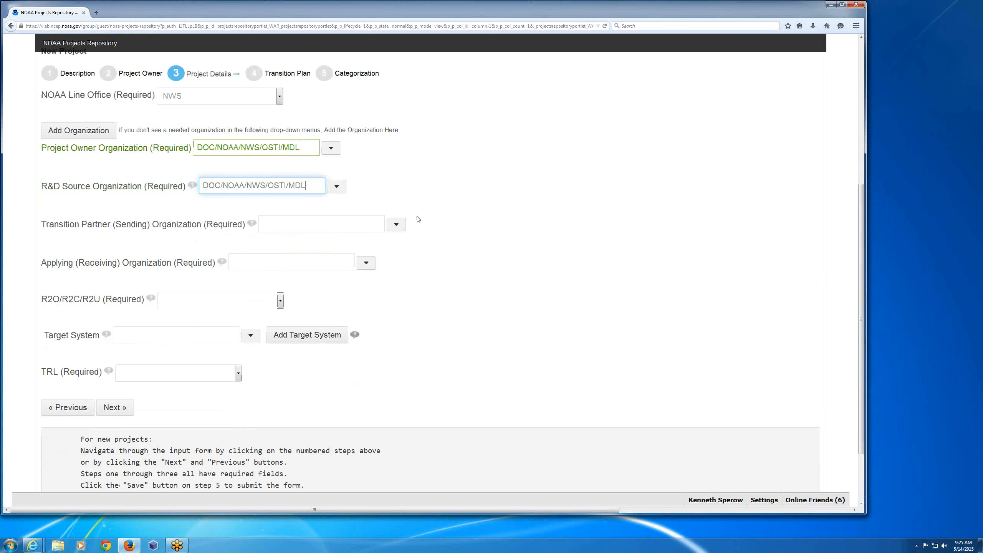
scroll(418, 219, down, 3)
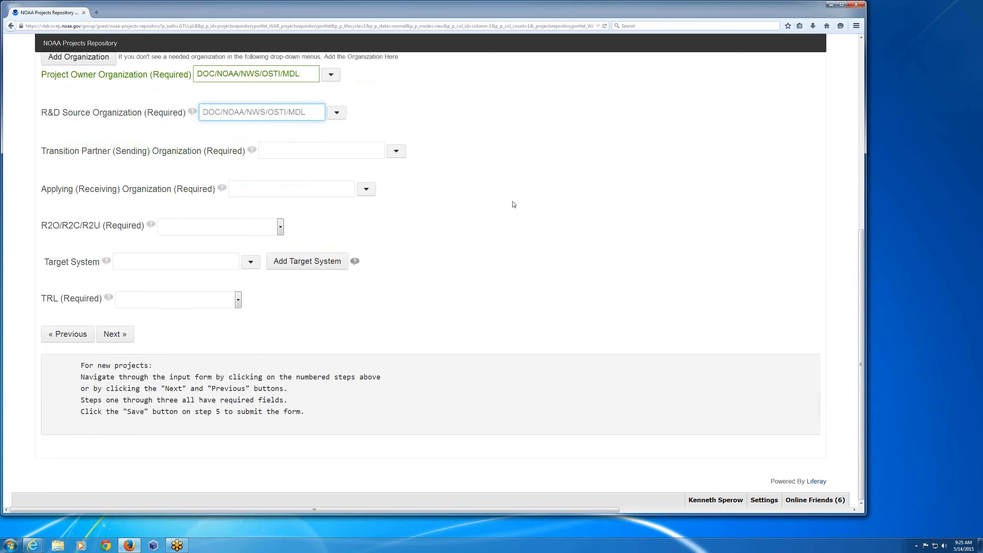
click(316, 147)
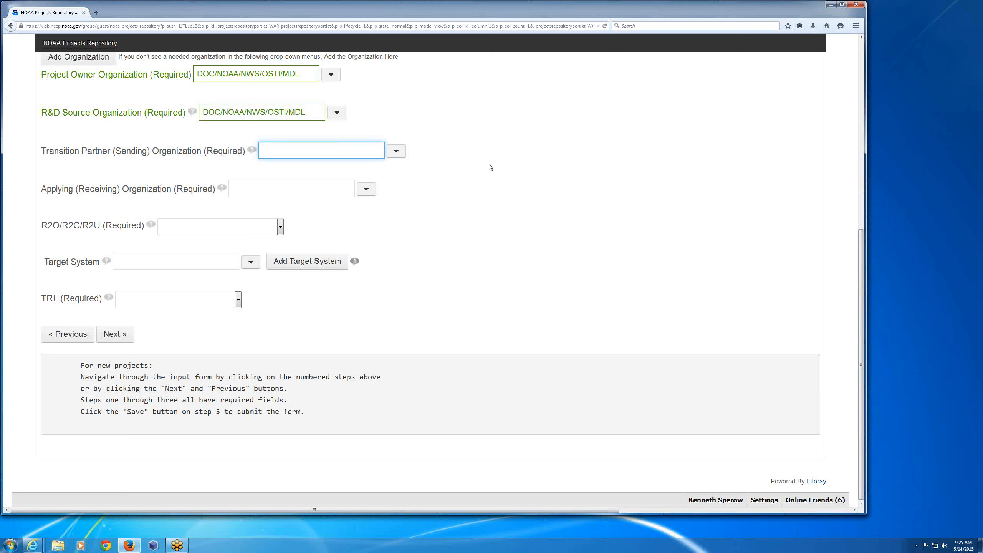
text(mdl)
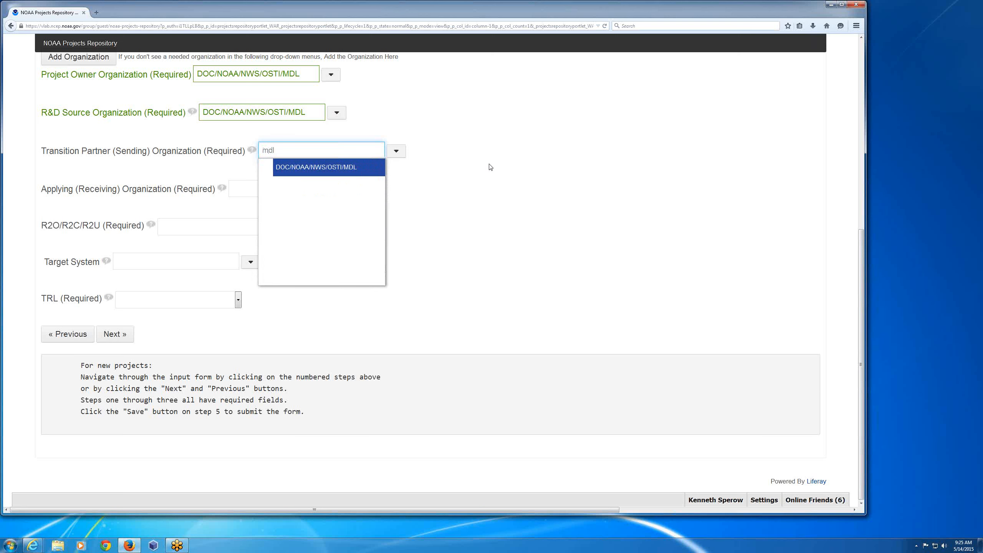
key(Return)
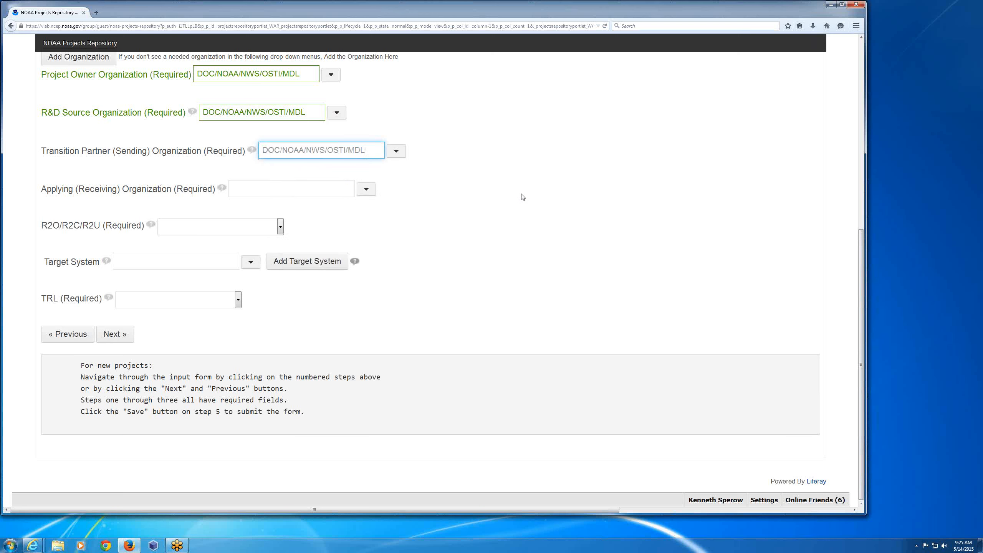
- Set the Applying (Receiving) Organization to DOC/NOAA/NWS/NCEP/NCO
scroll(523, 197, up, 1)
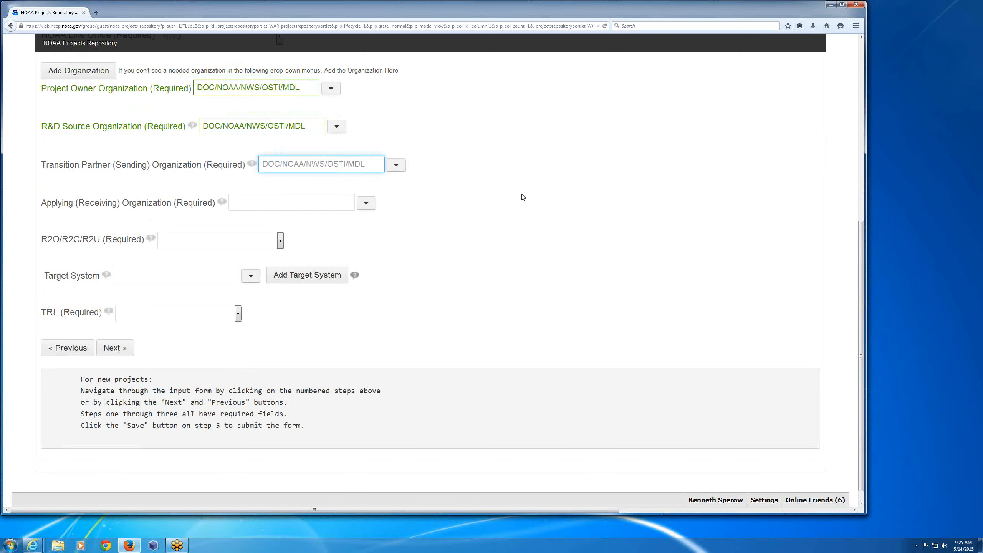
scroll(523, 197, up, 4)
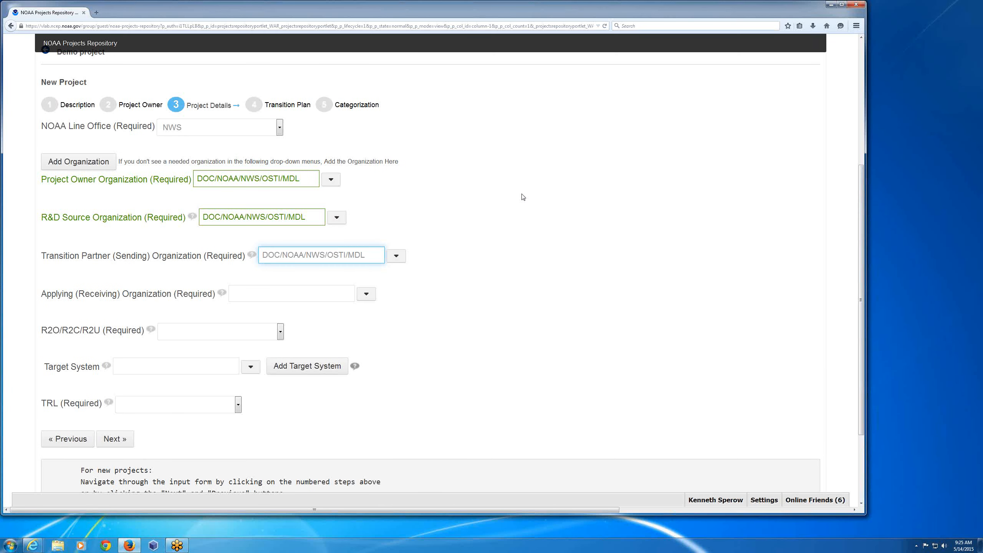
scroll(523, 197, up, 1)
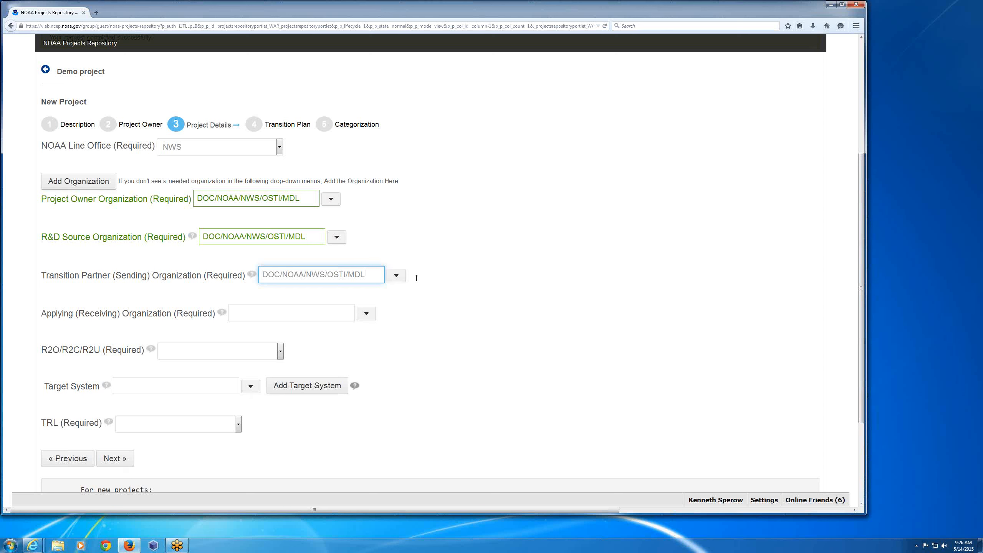
click(341, 315)
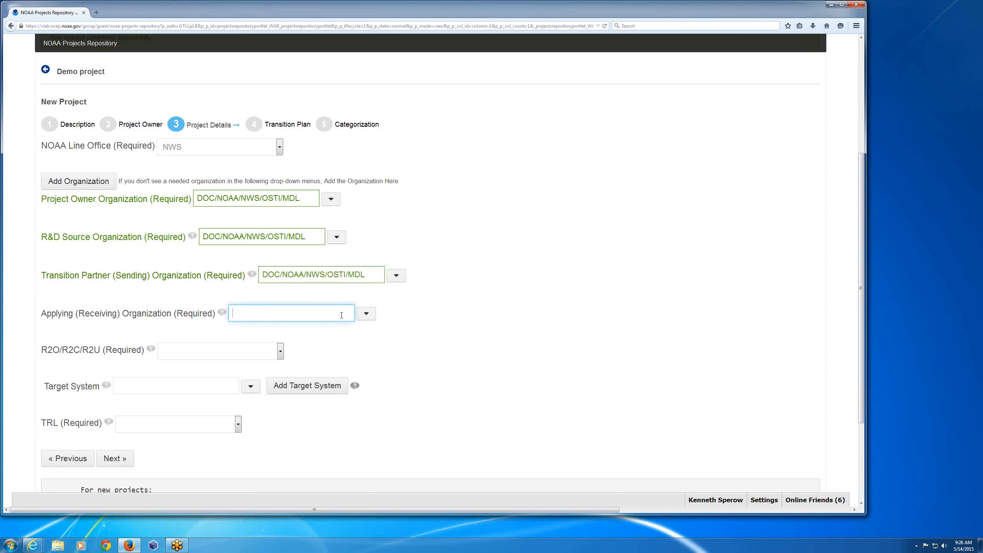
text(nc)
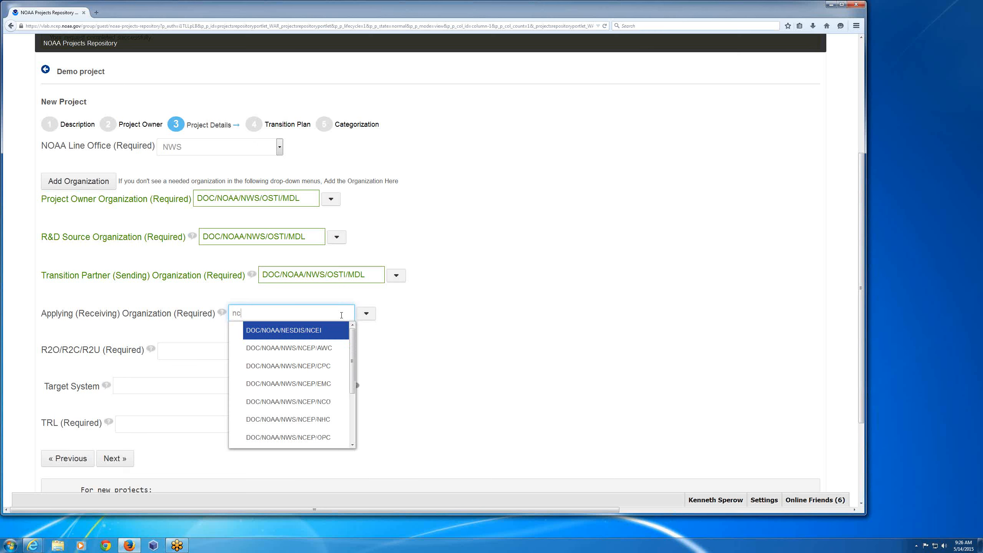
text(o)
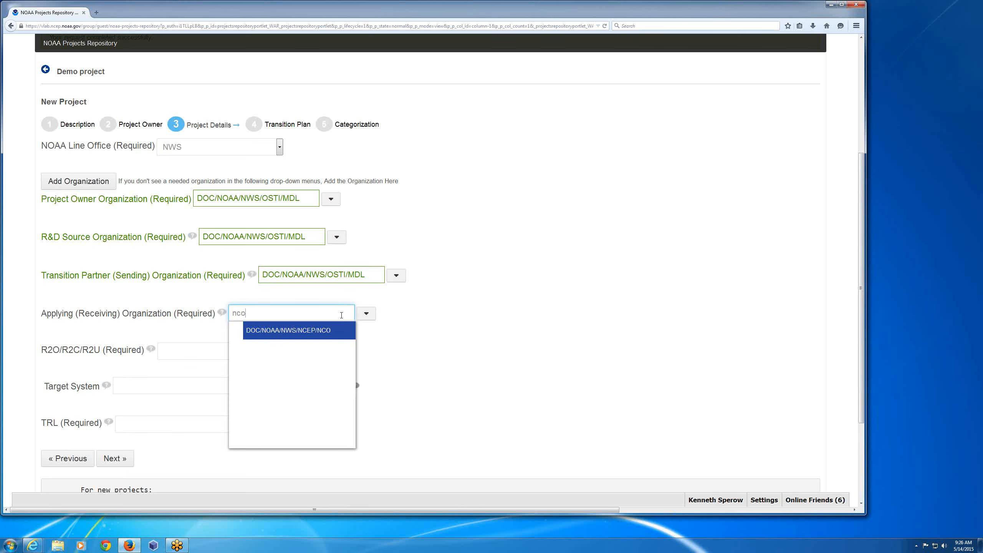
key(Return)
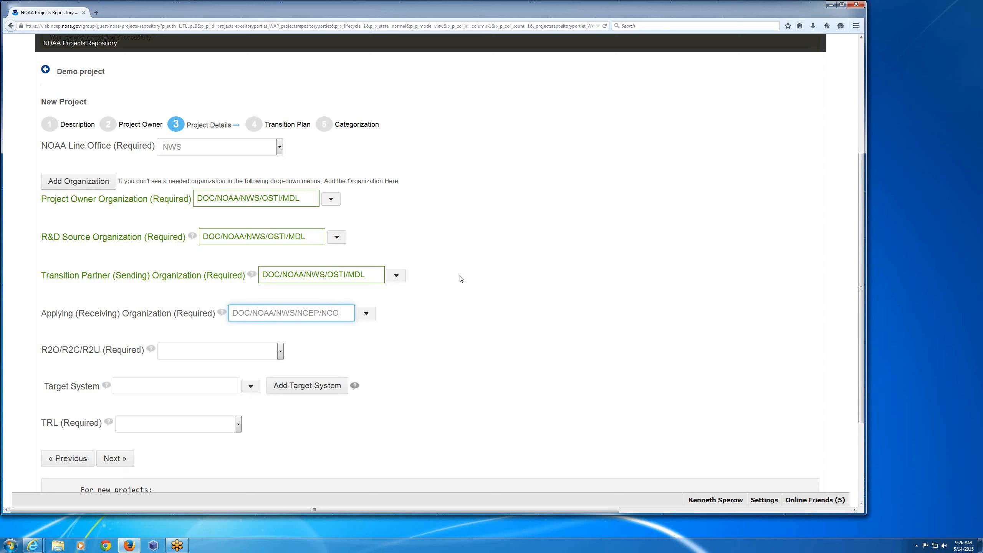
- Set the R2O/R2C/R2U transition type to R2O and choose AWIPS as the target system
click(281, 353)
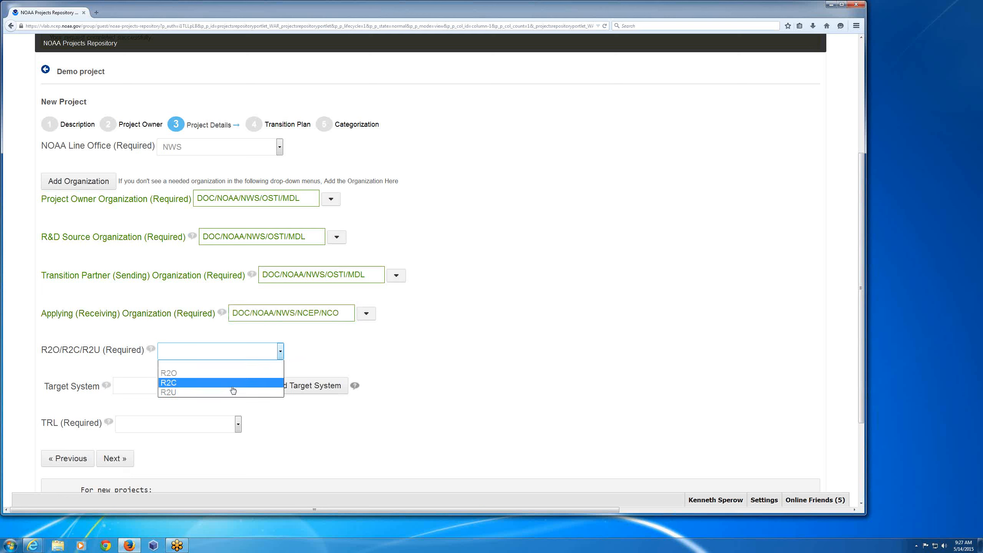
click(206, 374)
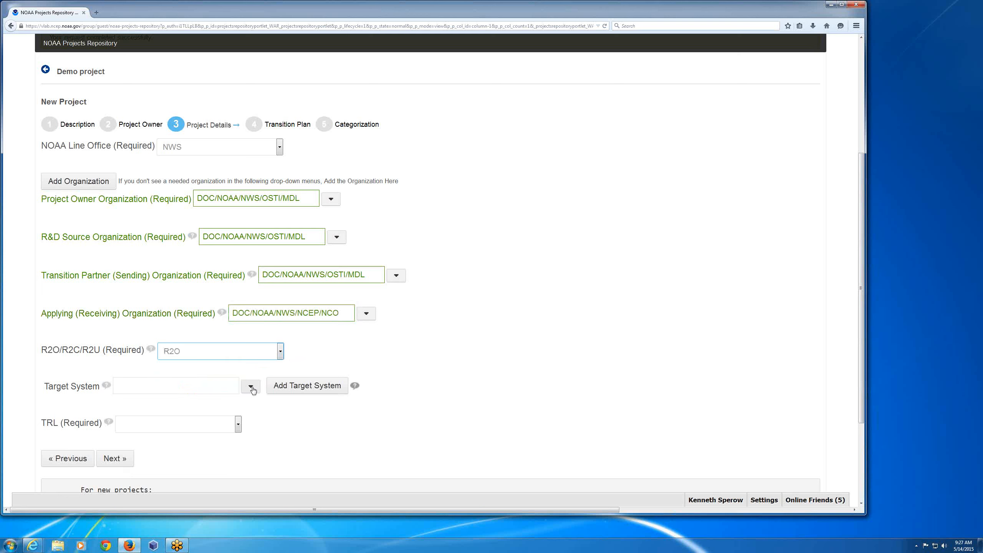
click(212, 386)
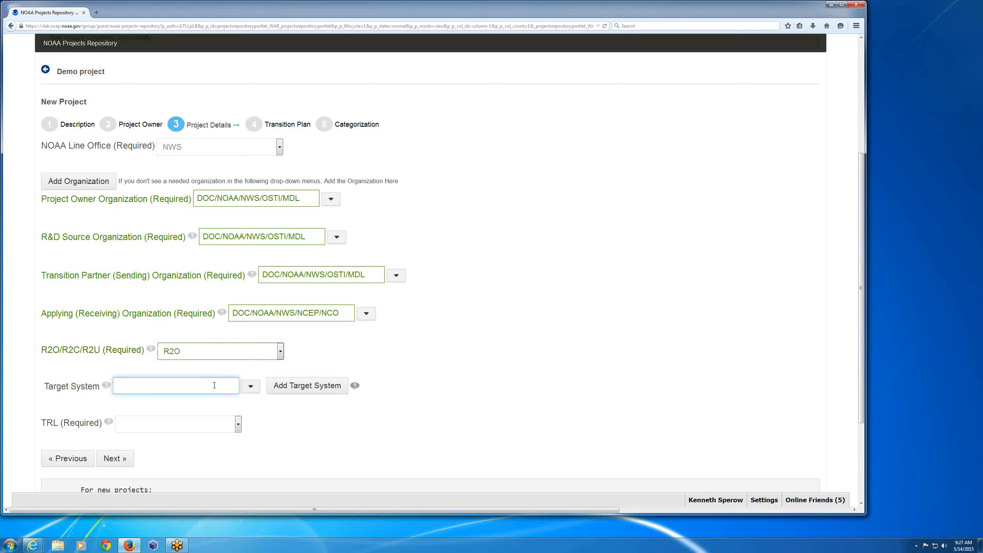
click(247, 392)
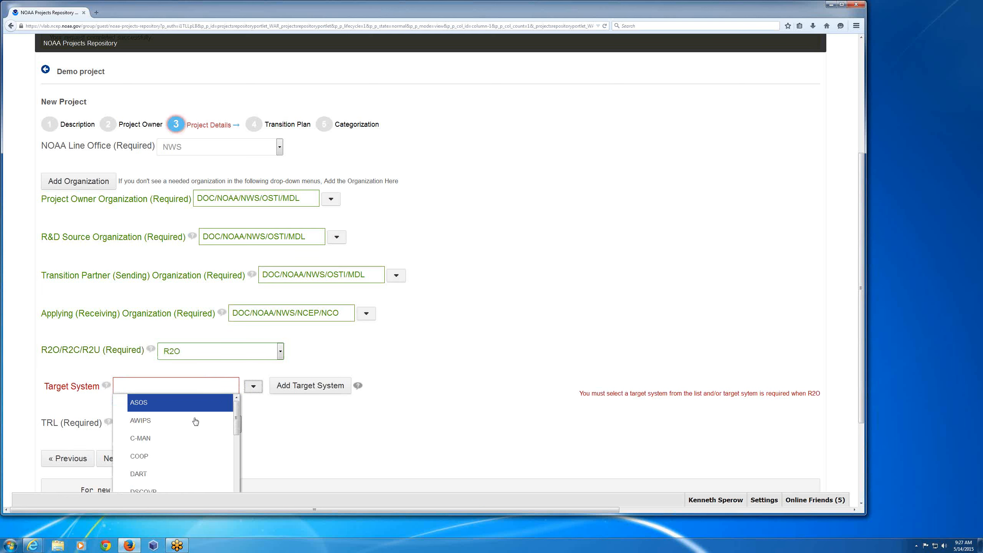
click(163, 422)
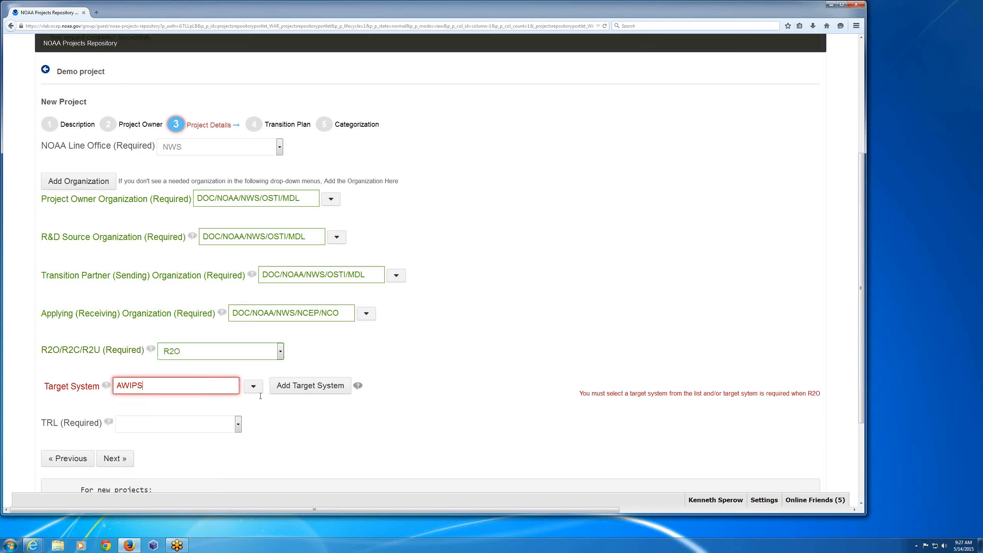
click(151, 428)
click(279, 403)
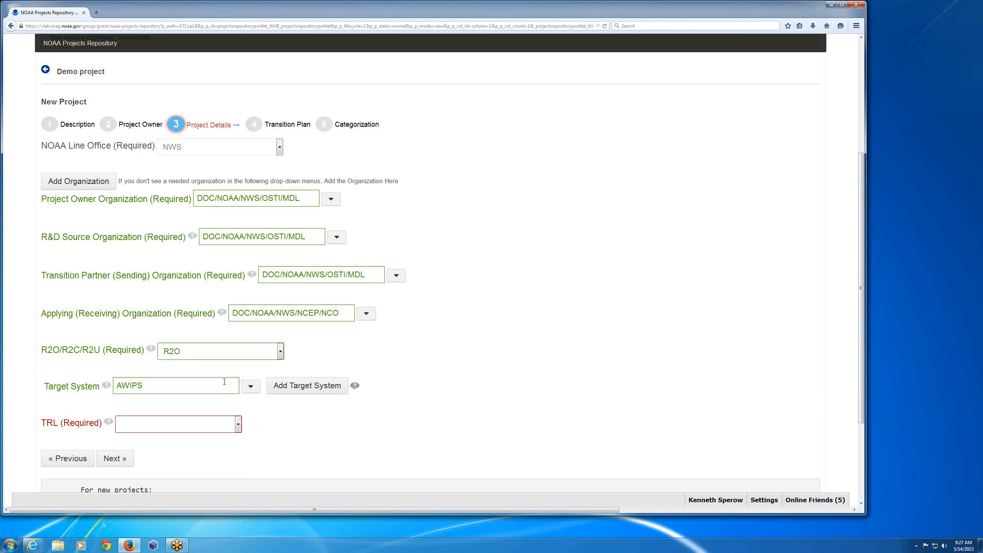
- Start a new target system entry and name it "Demo FAA System"
click(312, 394)
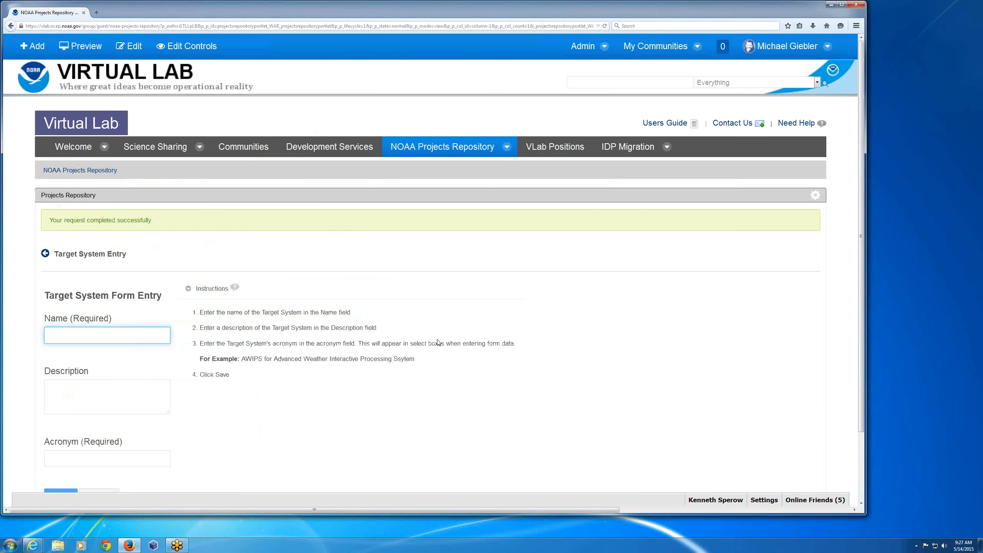
scroll(395, 337, down, 2)
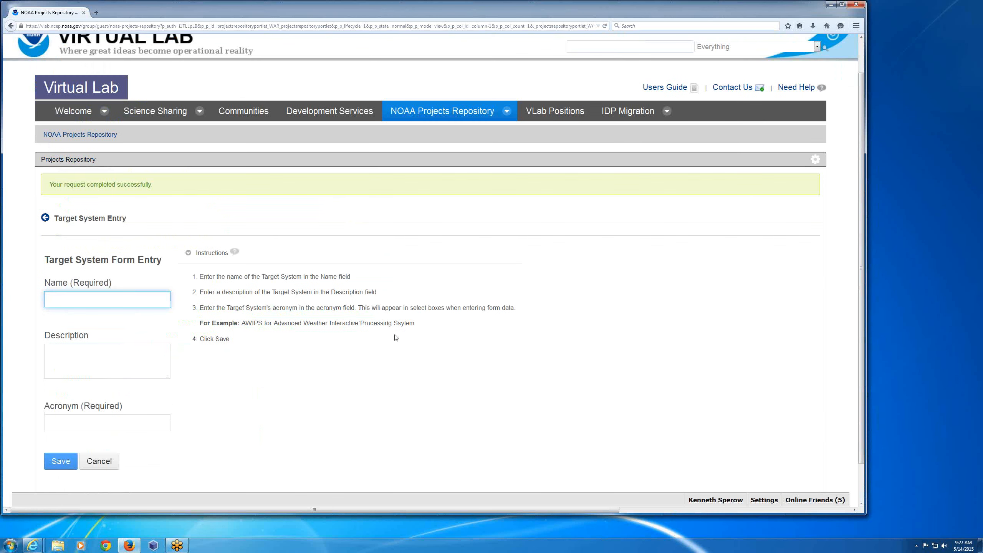
scroll(395, 338, down, 1)
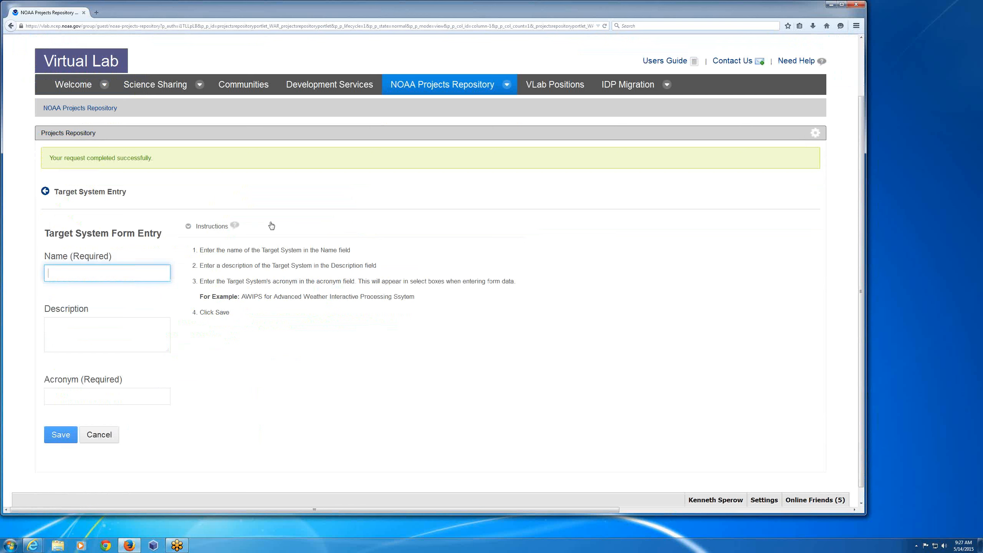
text(Demo)
click(91, 260)
click(75, 274)
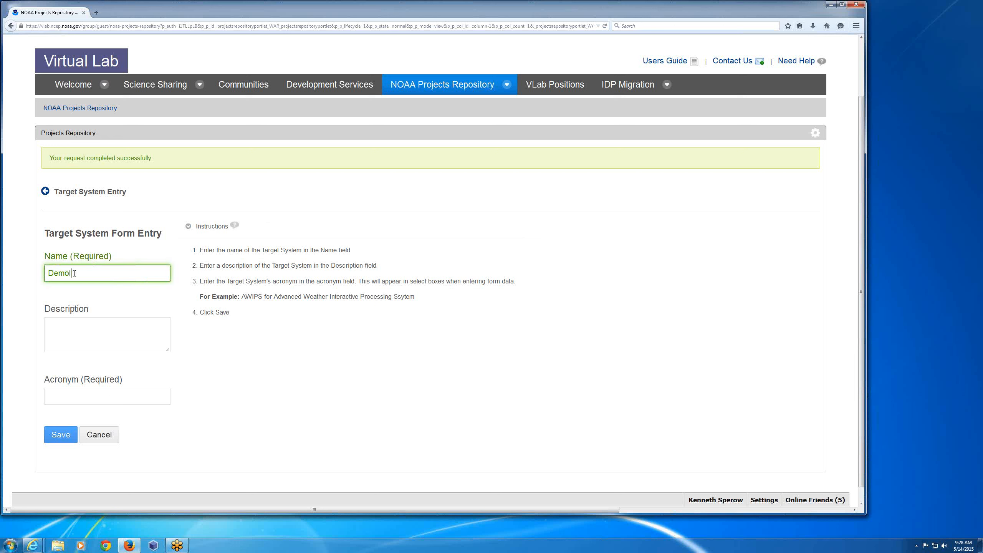
text(FAA System)
- Give the new target system the description "Demo Description" and the acronym FAAS, and save it
click(82, 337)
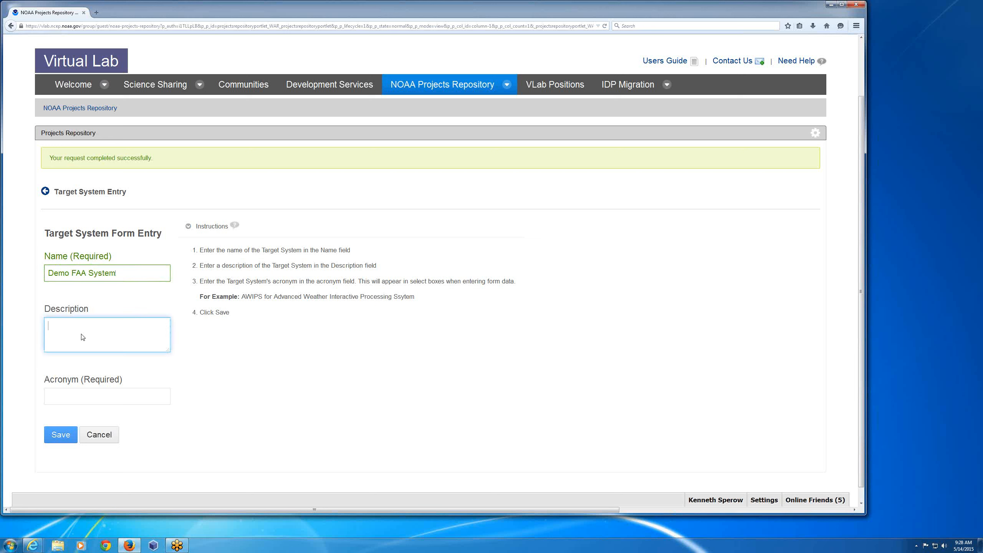
text(Demo Description)
click(64, 394)
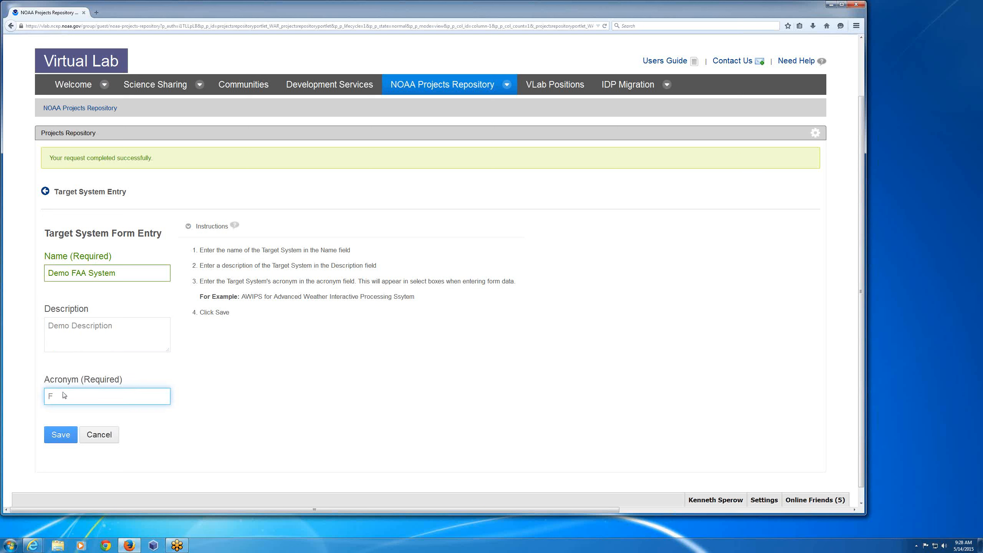
text(AAS)
click(58, 435)
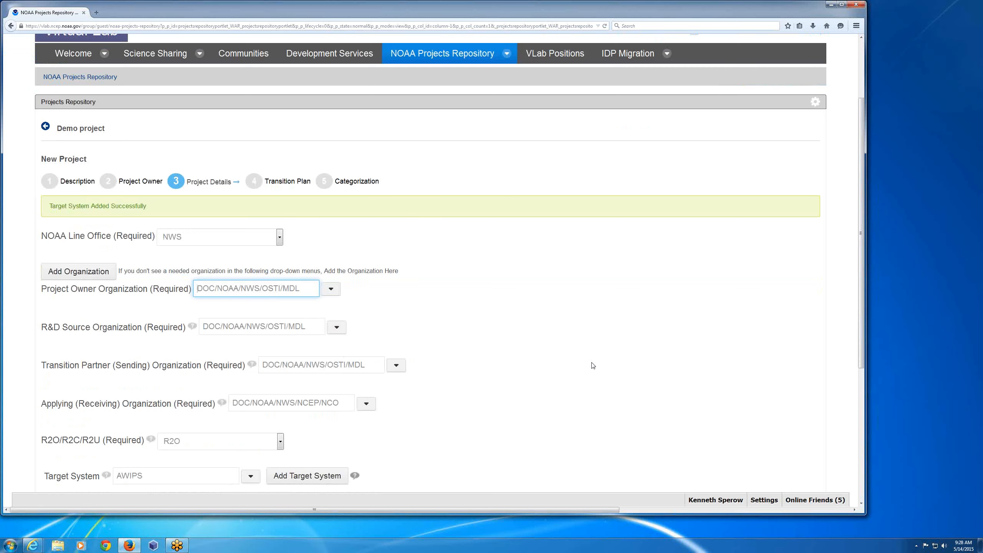
- Replace AWIPS with FAAS as the project's target system
scroll(594, 366, down, 1)
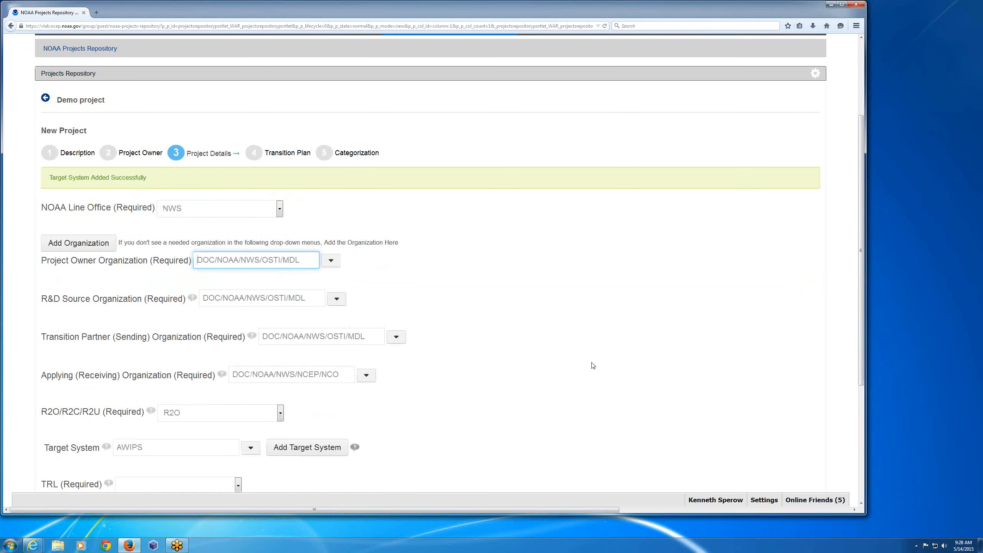
scroll(594, 365, down, 3)
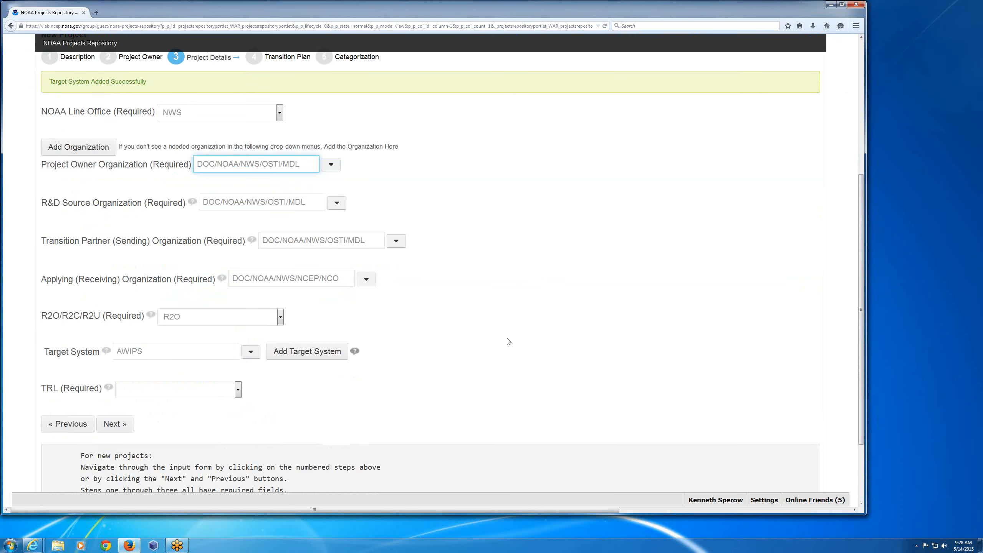
scroll(519, 341, up, 1)
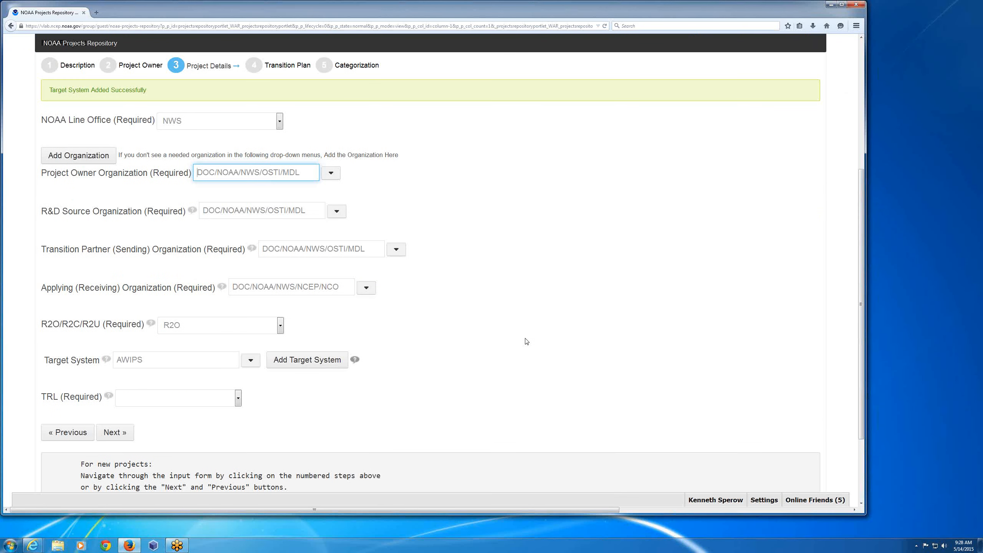
scroll(527, 341, down, 1)
click(248, 355)
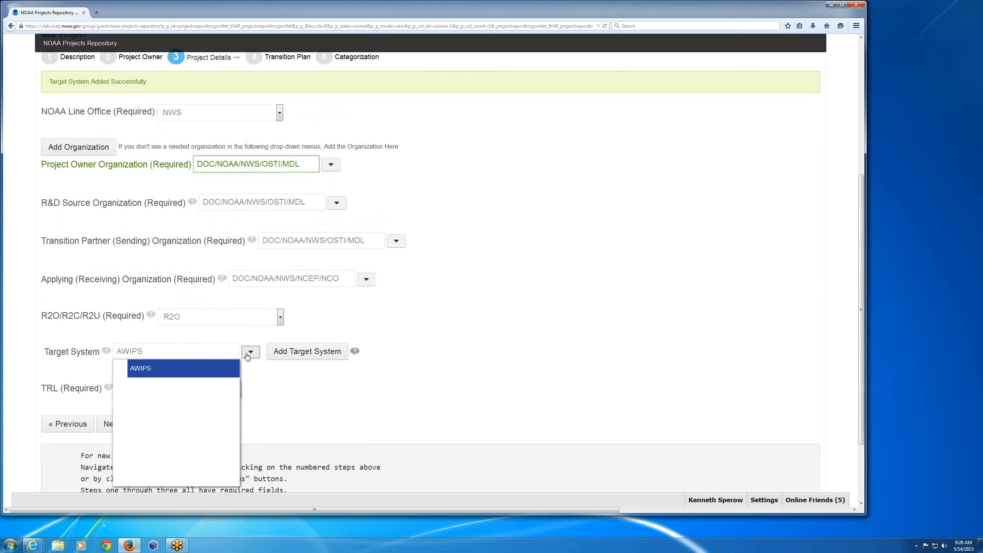
click(248, 356)
double_click(139, 352)
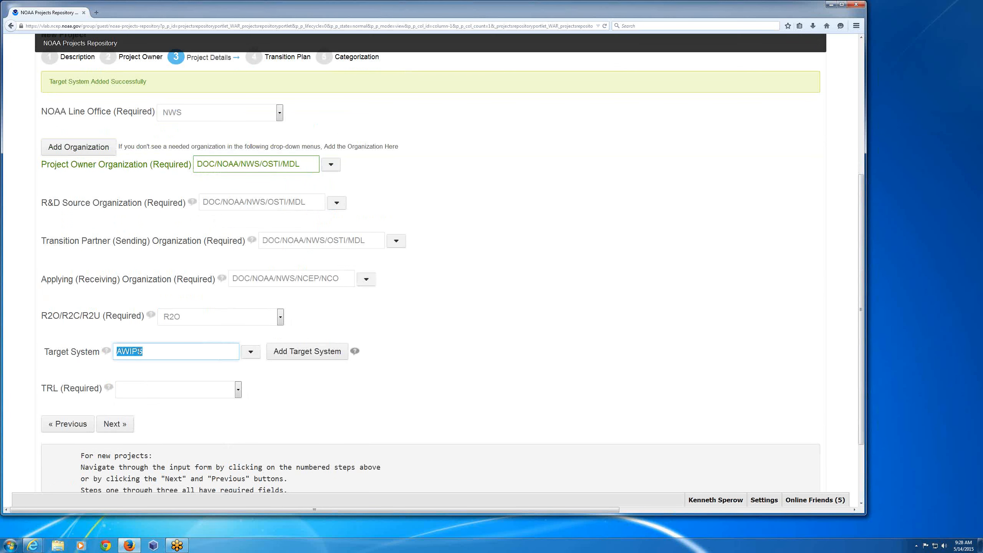
key(BackSpace)
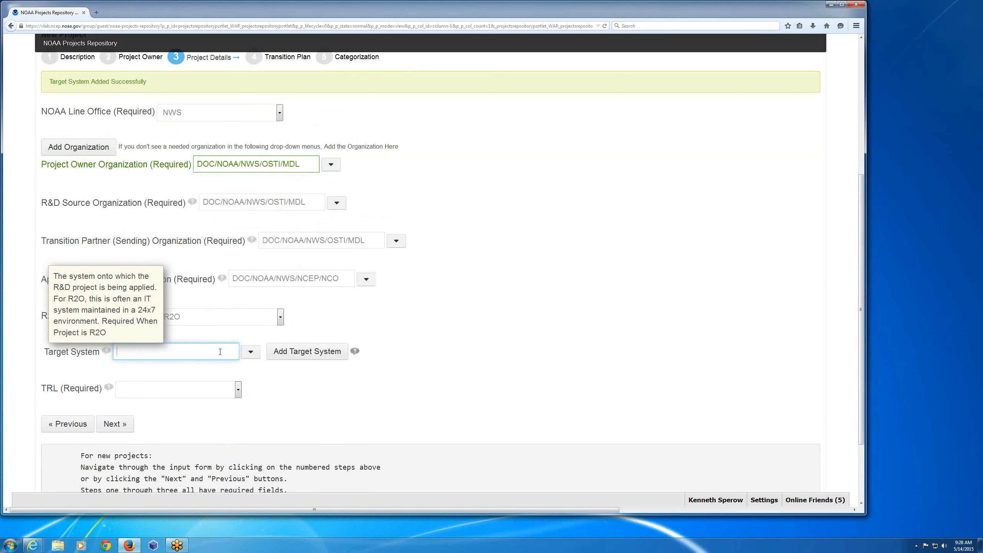
click(252, 355)
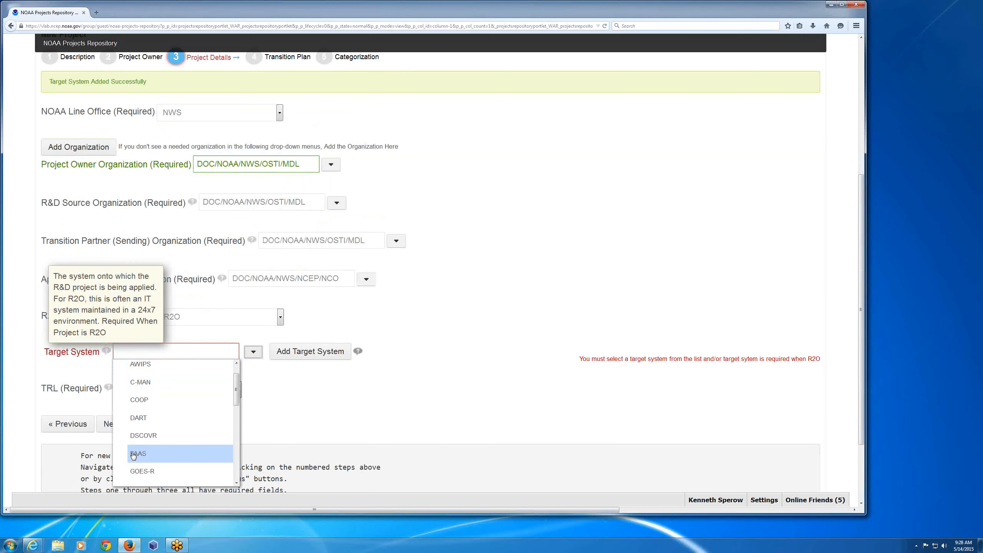
click(134, 454)
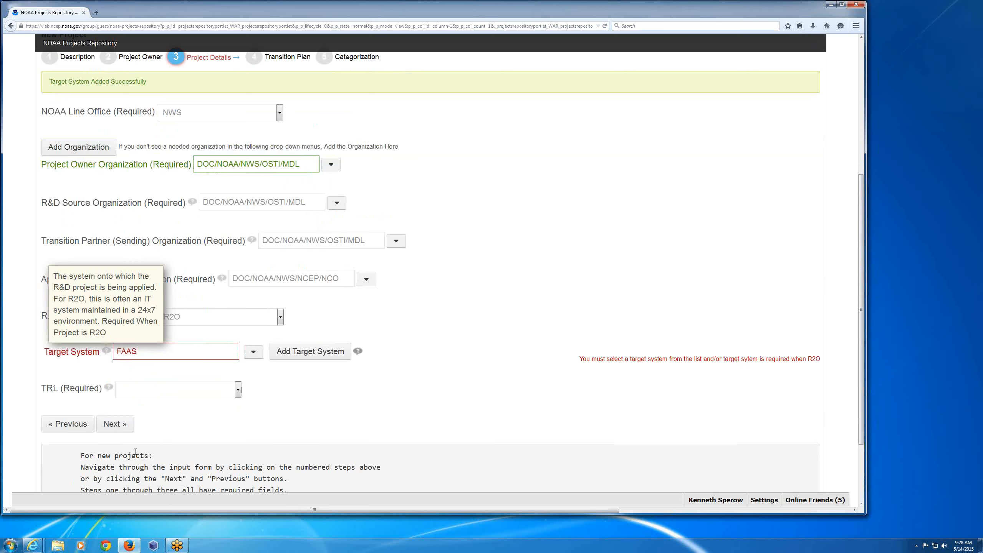
click(186, 390)
click(292, 385)
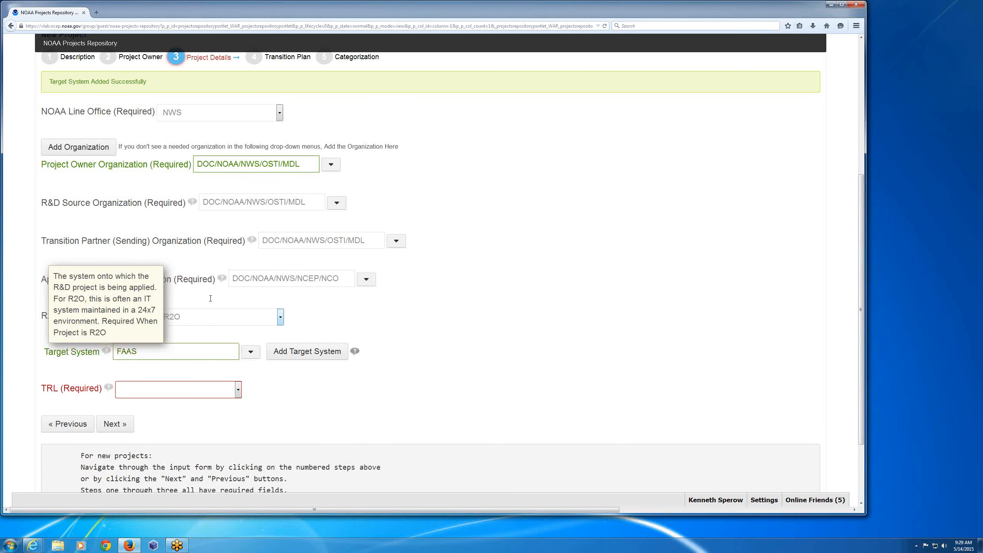
drag(133, 299, 137, 310)
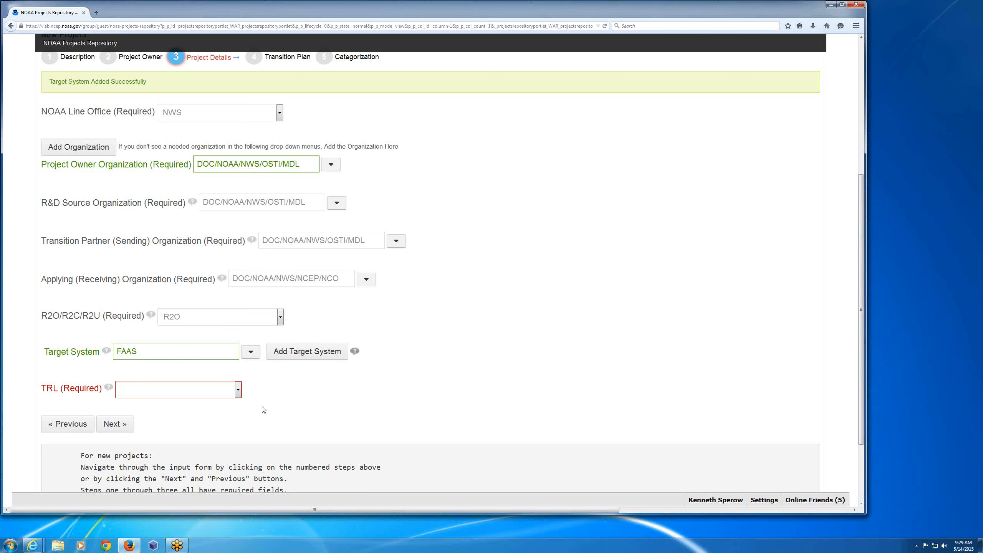
- Set the TRL to 5 (System/subsystem/component validation in relevant environment) and advance to the Transition Plan stage
click(239, 391)
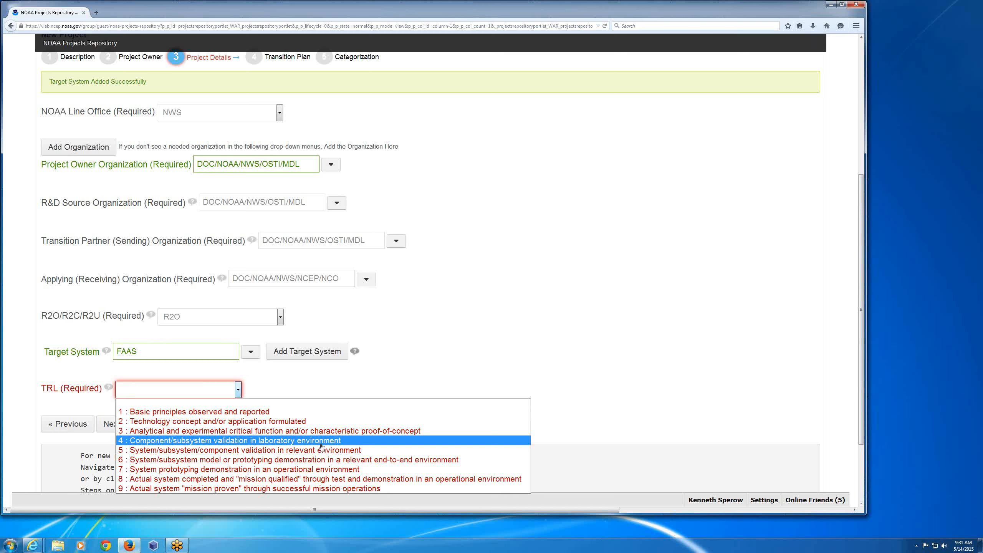
click(324, 451)
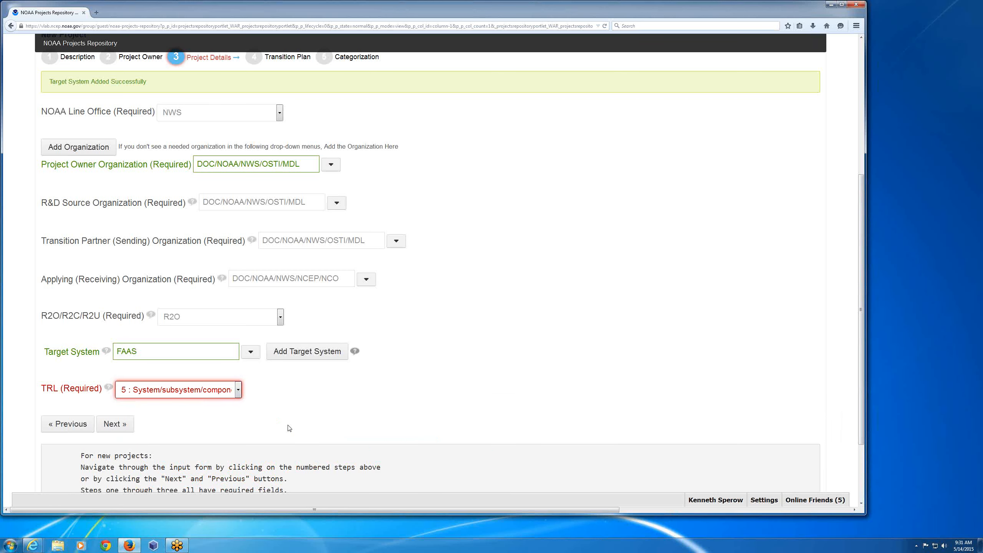
click(119, 426)
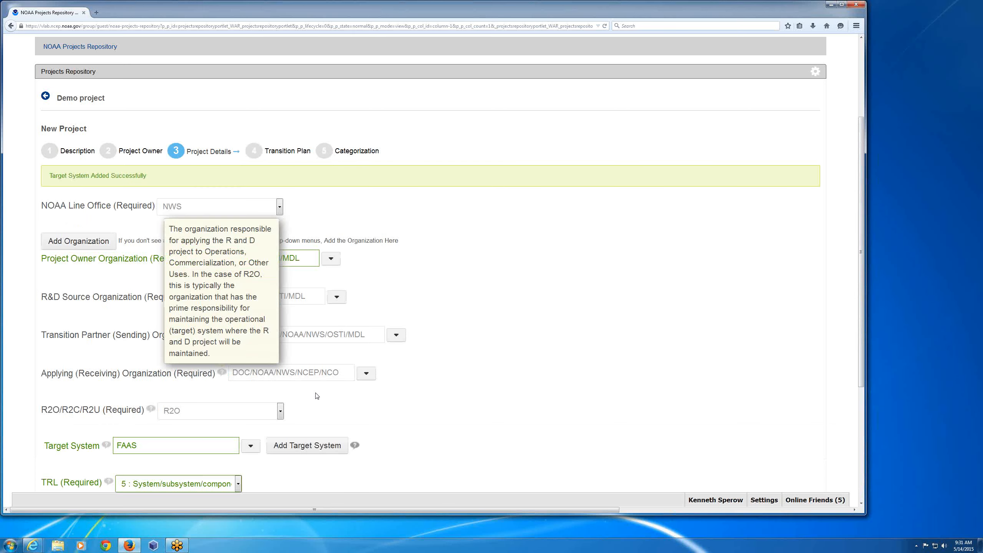
scroll(405, 428, down, 3)
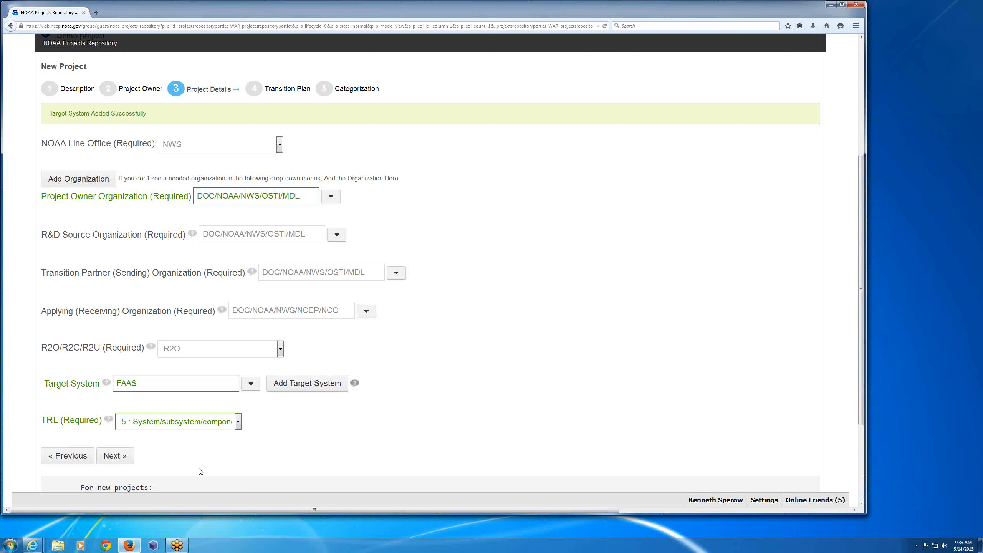
click(134, 456)
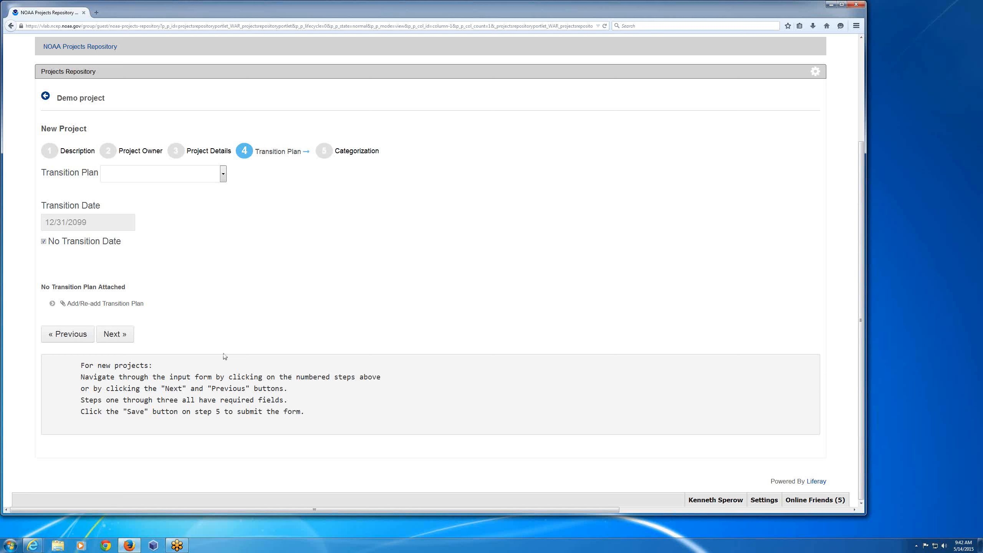
- Set the Transition Plan field to Yes and clear the No Transition Date option
click(225, 177)
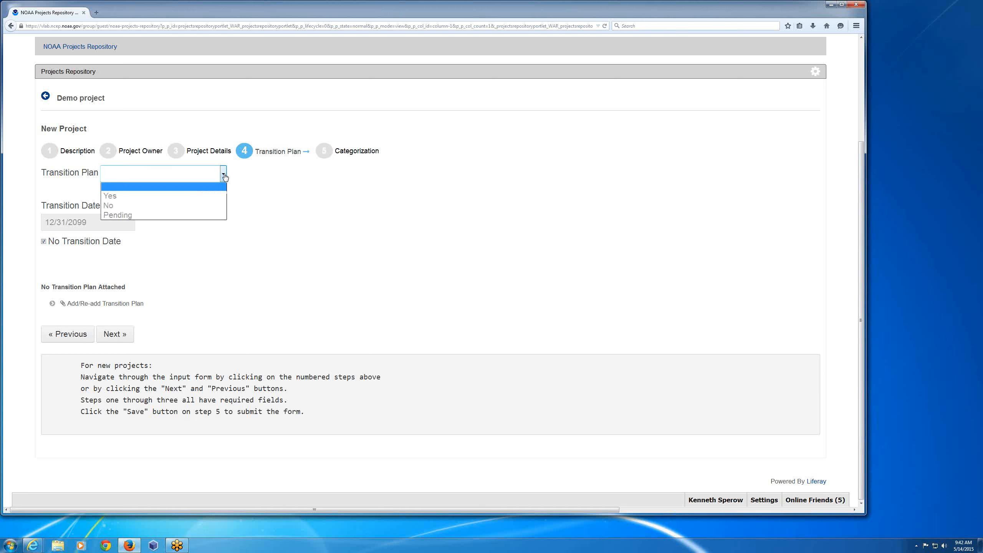
click(152, 196)
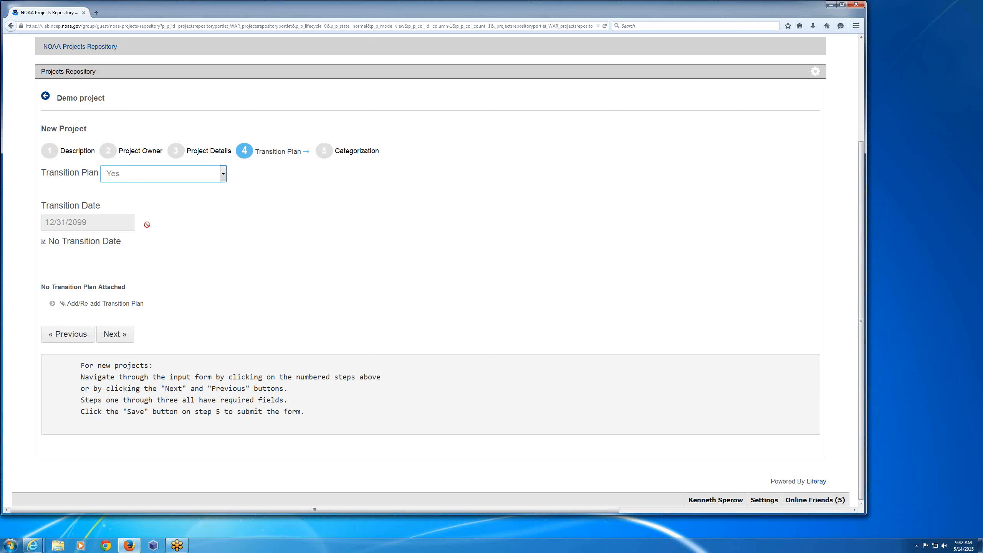
click(43, 242)
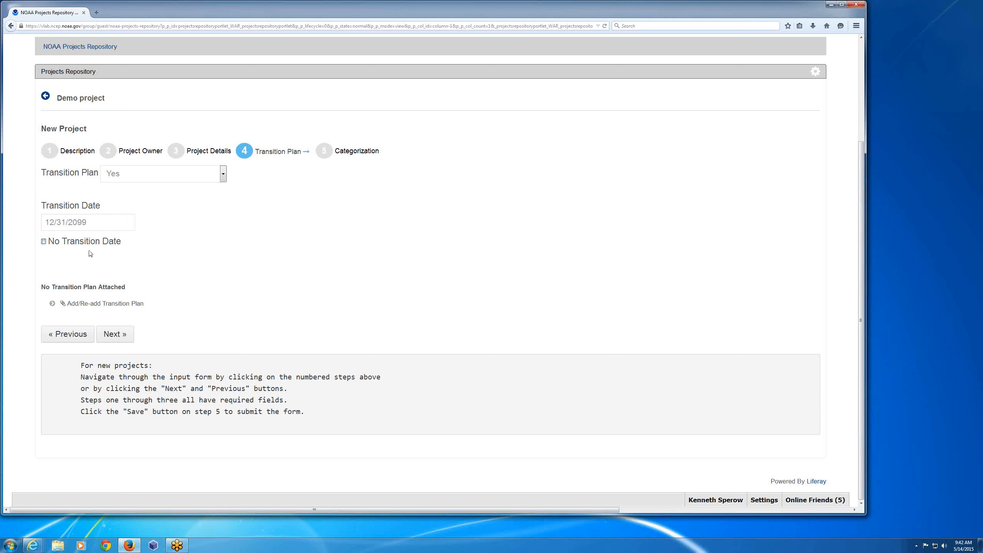
- Choose 05/28/2100 as the transition date from the calendar
click(92, 224)
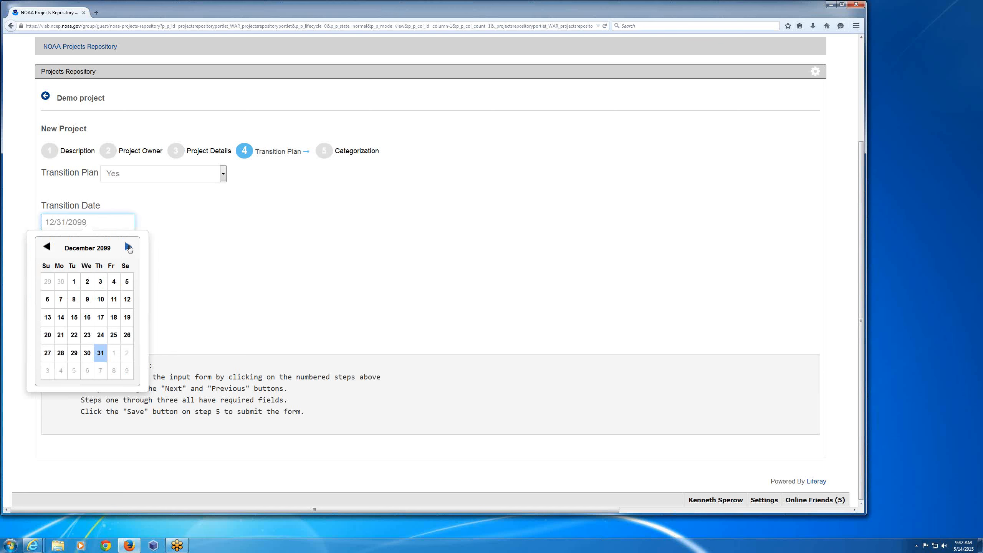
click(129, 247)
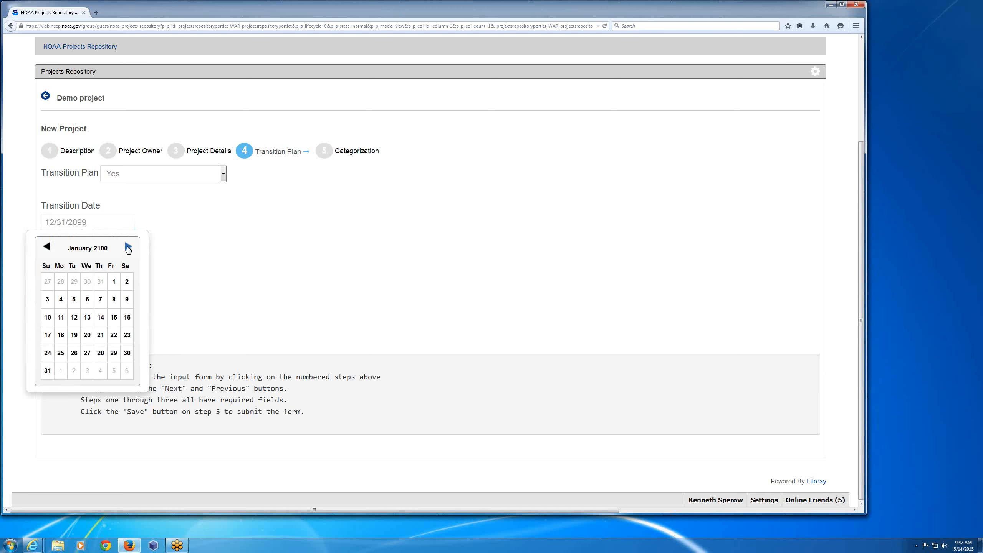
click(129, 247)
click(128, 247)
click(129, 247)
click(128, 247)
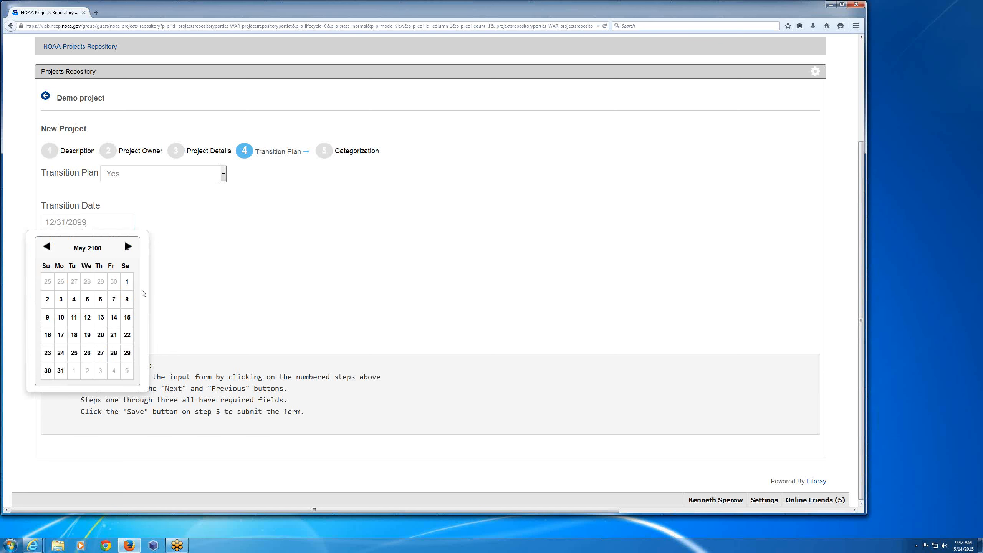
click(113, 360)
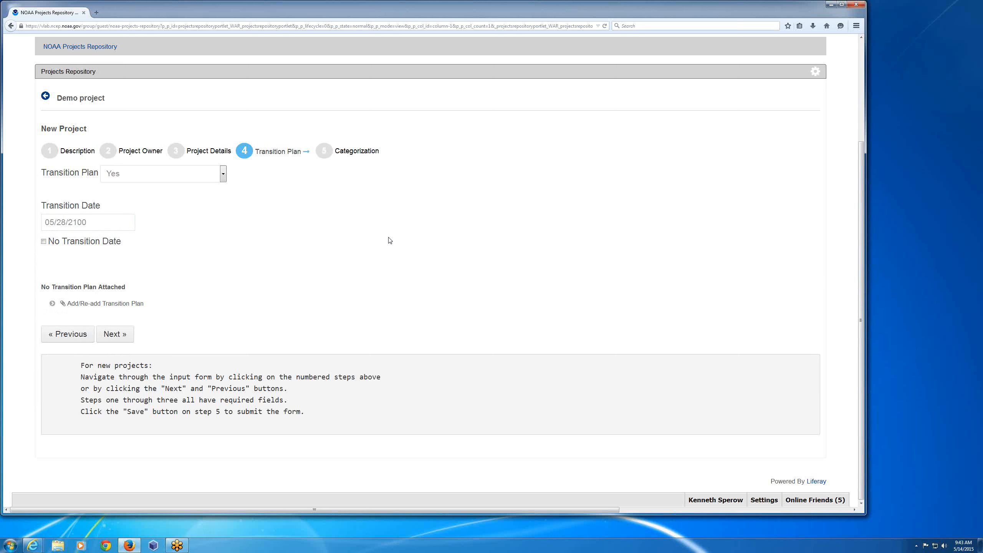
- Replace the transition date with 05/28/2017
click(88, 223)
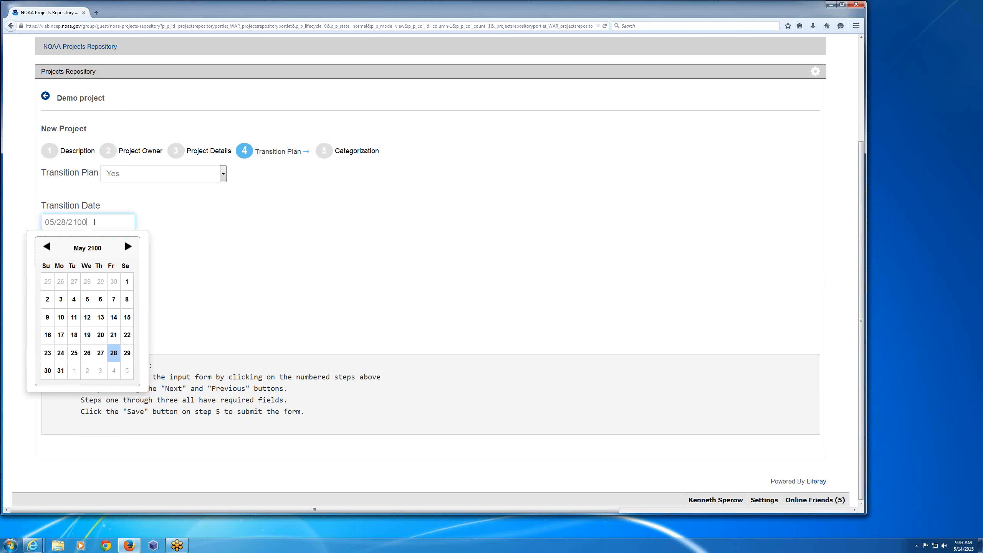
click(47, 247)
drag(92, 222, 27, 220)
text(05/28/2017)
click(192, 220)
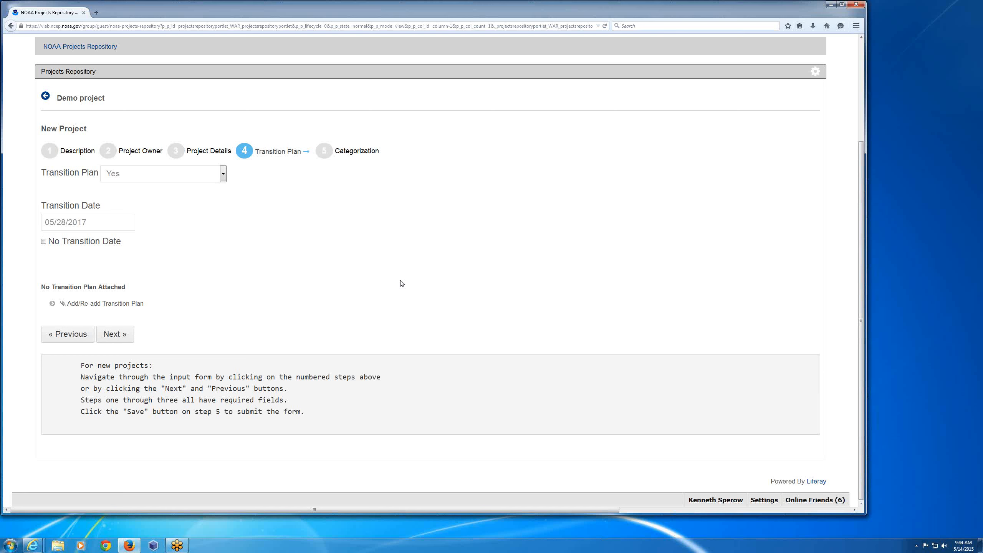
- Attach "MockTableInterfaces (2).pptx" from the Downloads folder as the transition plan and advance to the Categorization stage
click(109, 305)
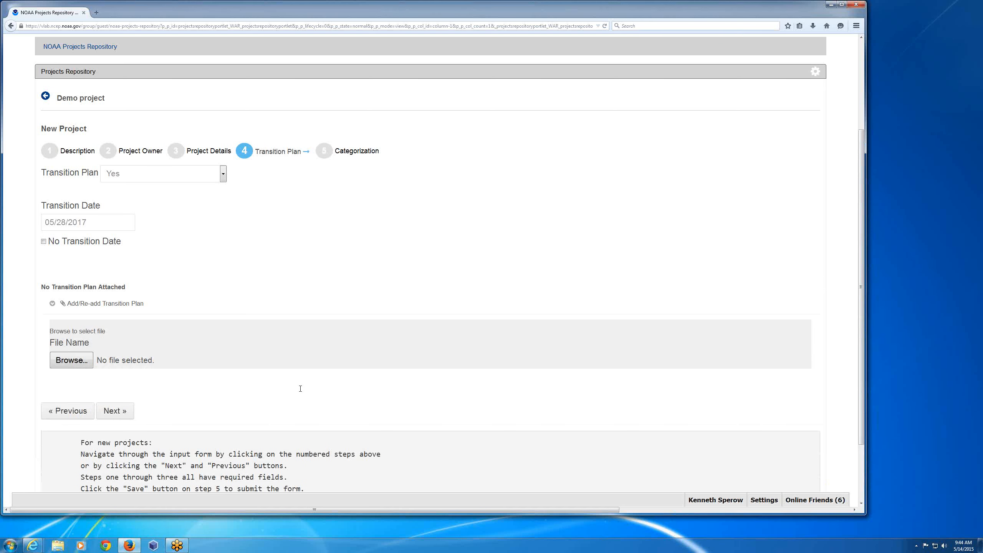
click(71, 362)
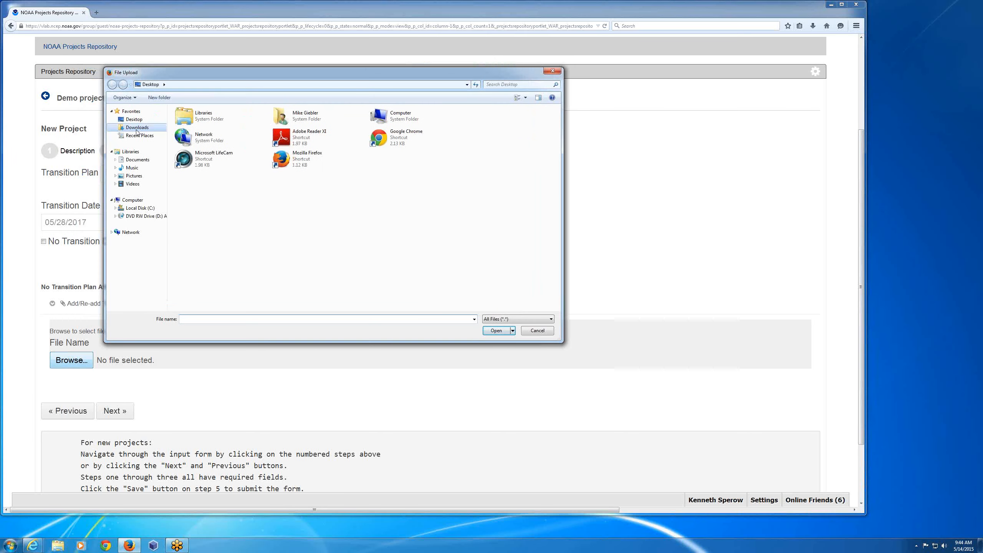
click(136, 130)
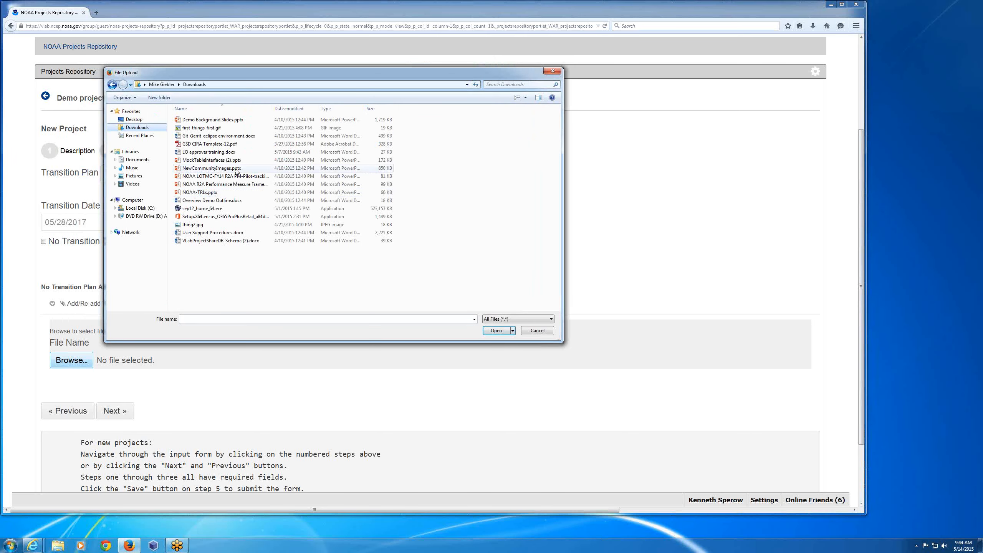
click(210, 160)
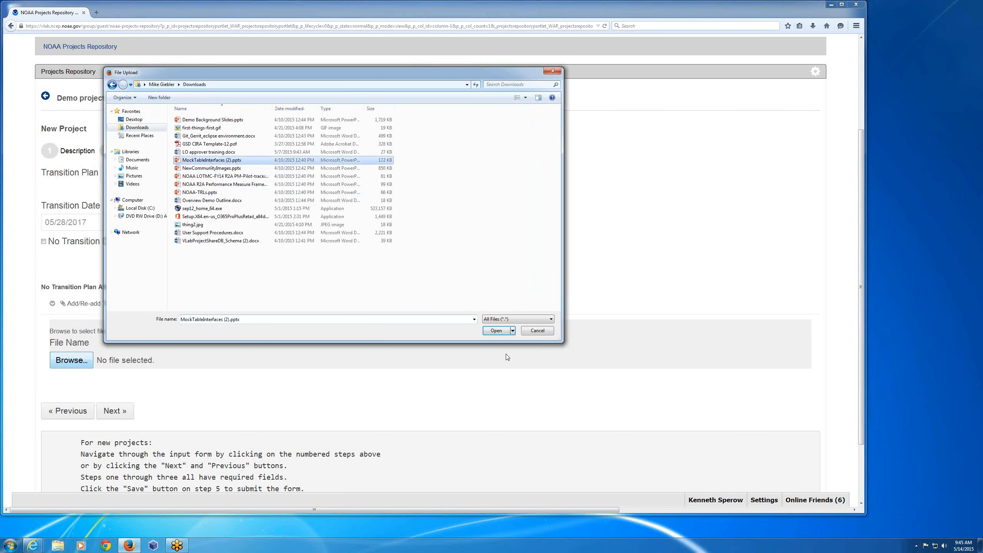
click(496, 331)
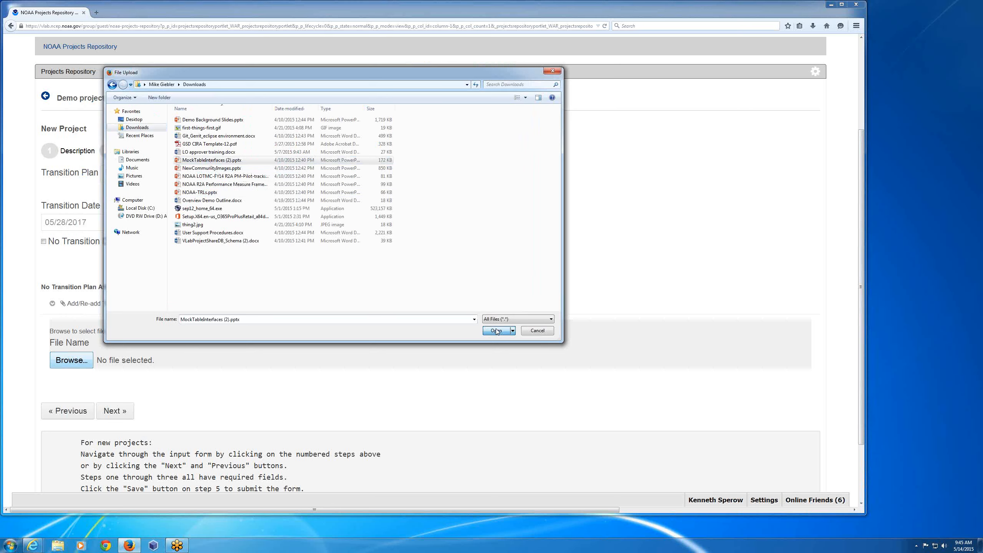
click(116, 411)
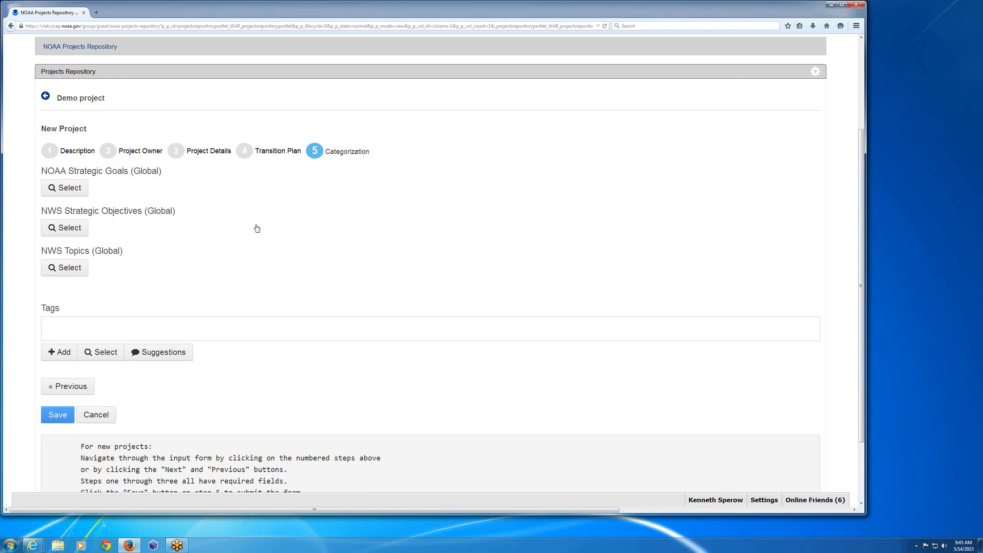
- Assign Weather-Ready Nation as the project's NOAA strategic goal
click(81, 199)
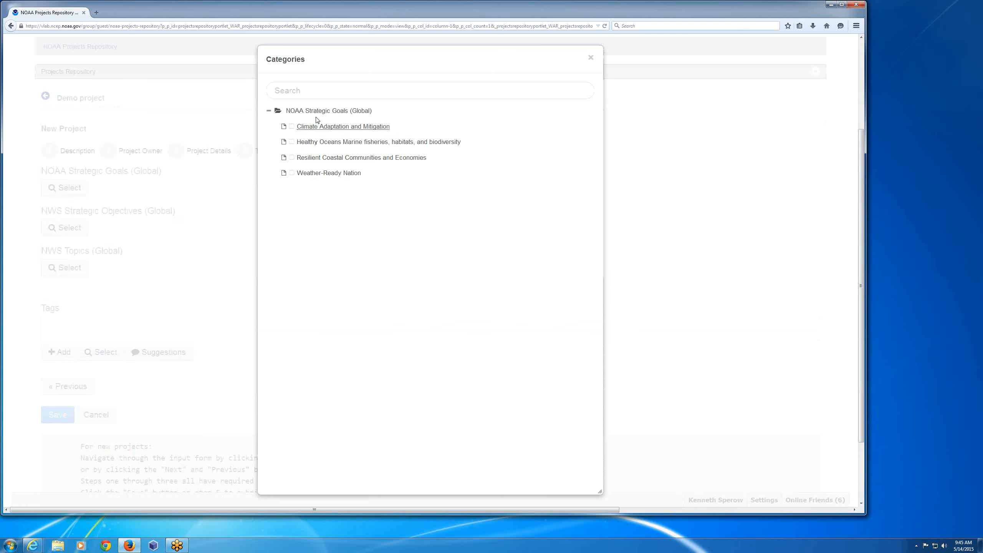
click(312, 175)
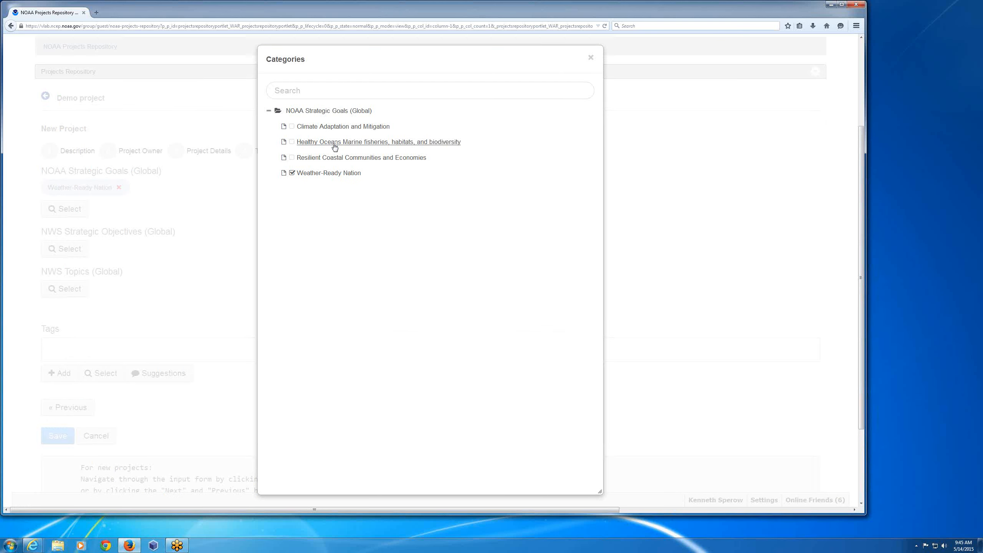
click(591, 58)
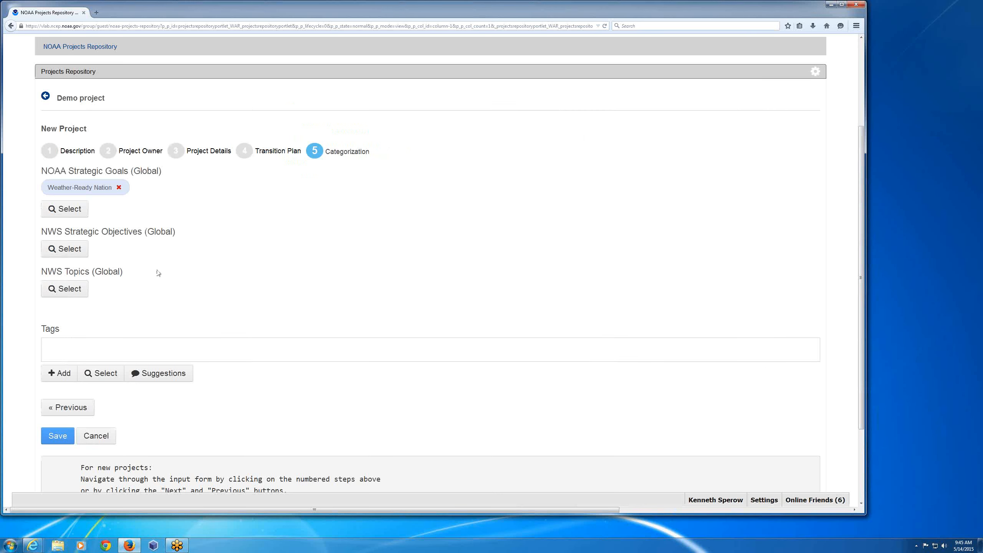
- Review the available categories for NWS Strategic Objectives and NWS Topics without selecting any
click(72, 249)
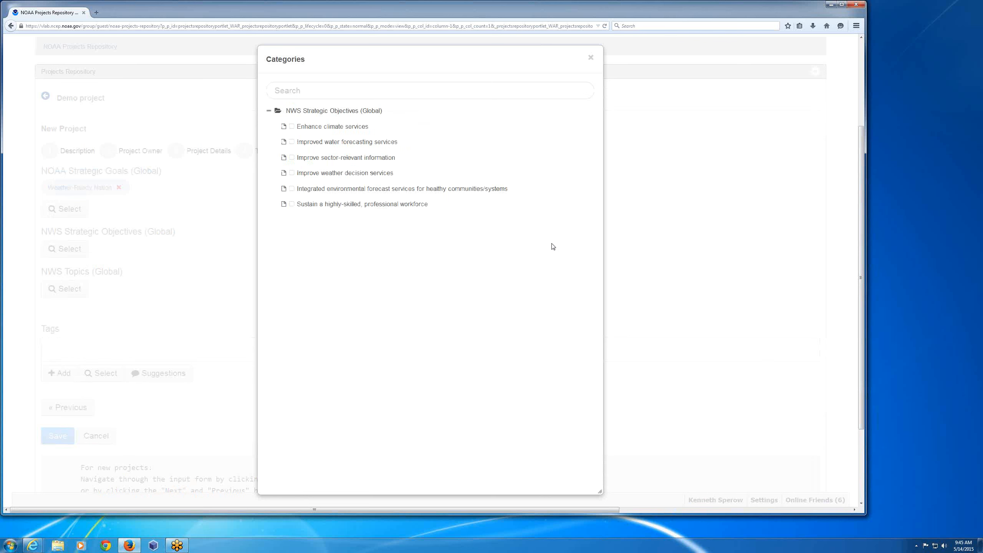
click(597, 61)
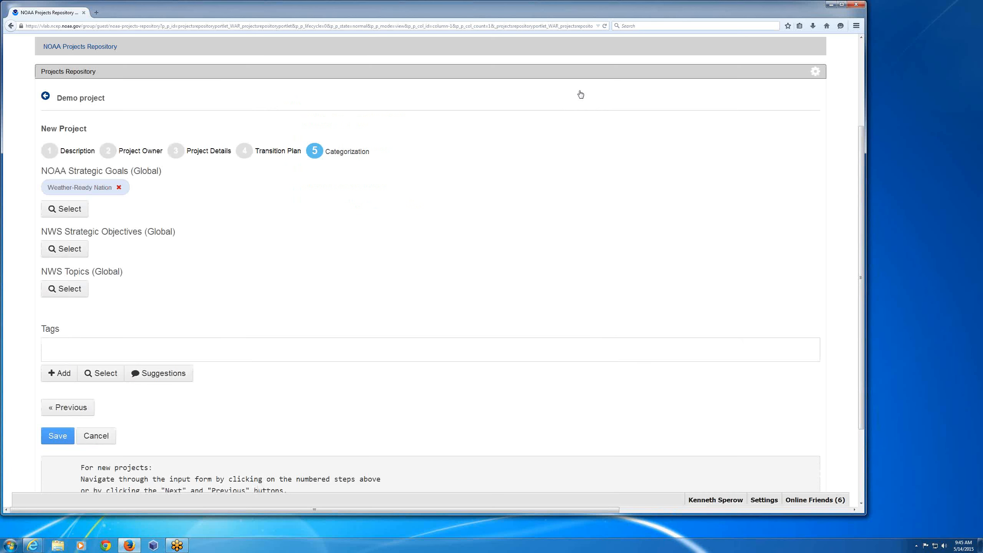
click(79, 291)
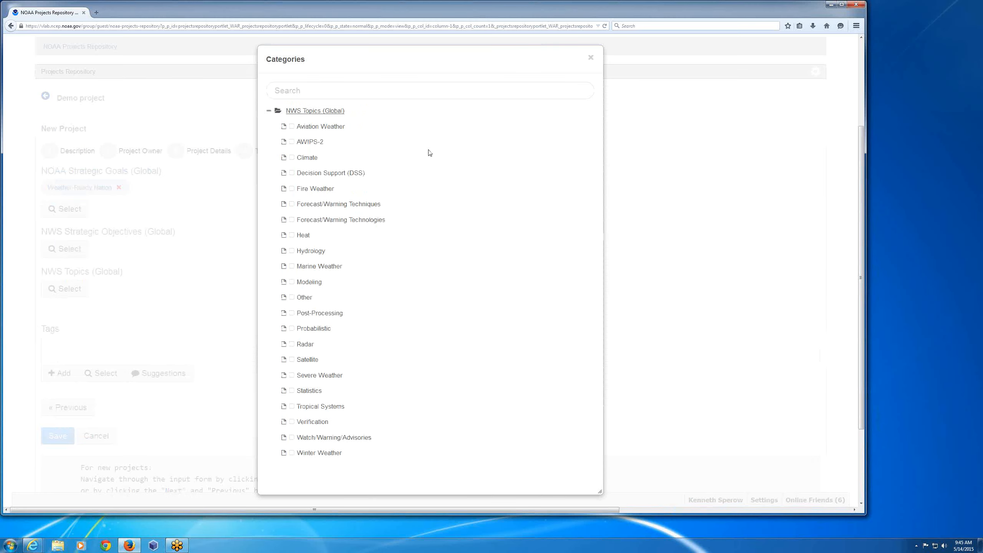
click(592, 59)
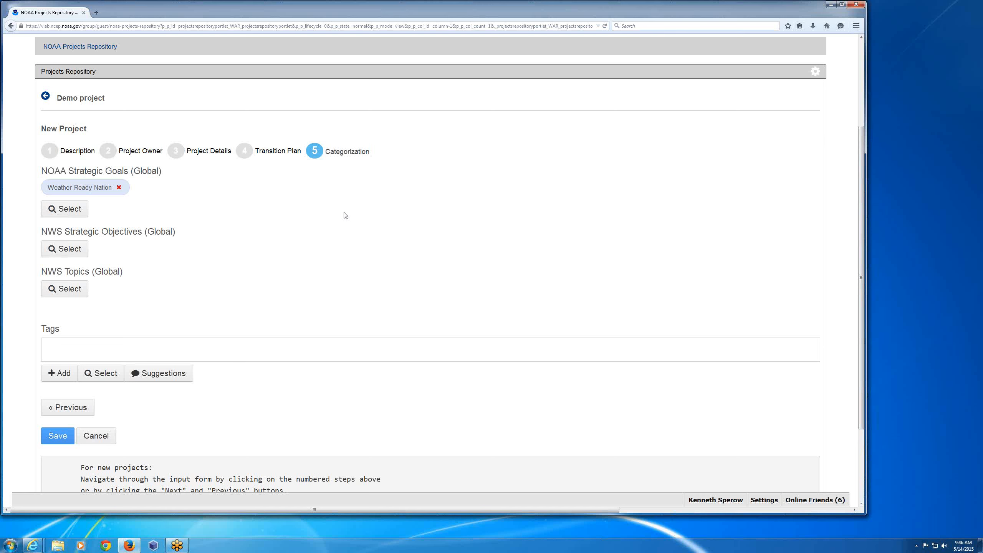
- Tag the project with "demo" and remove the unwanted "acoustic modeling" tag
click(66, 350)
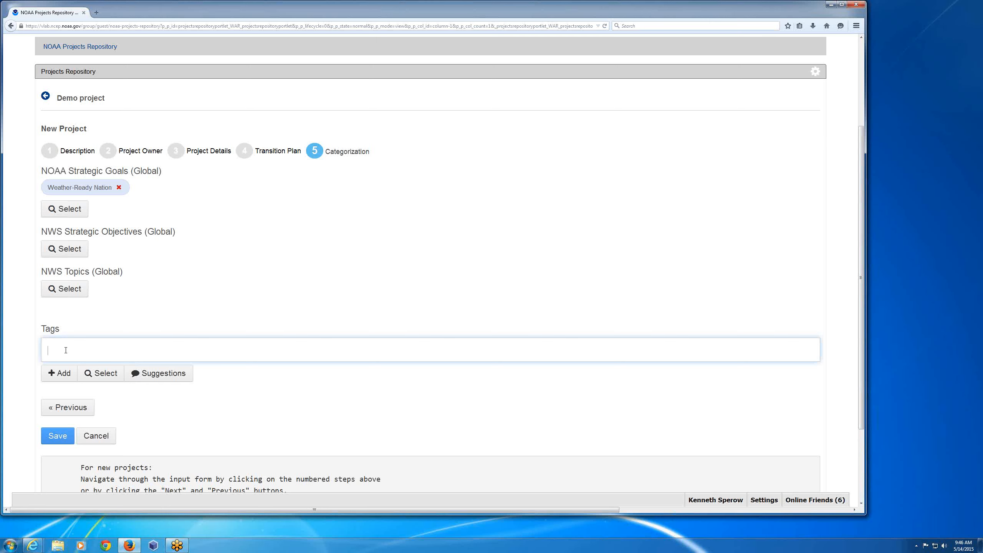
text(demo)
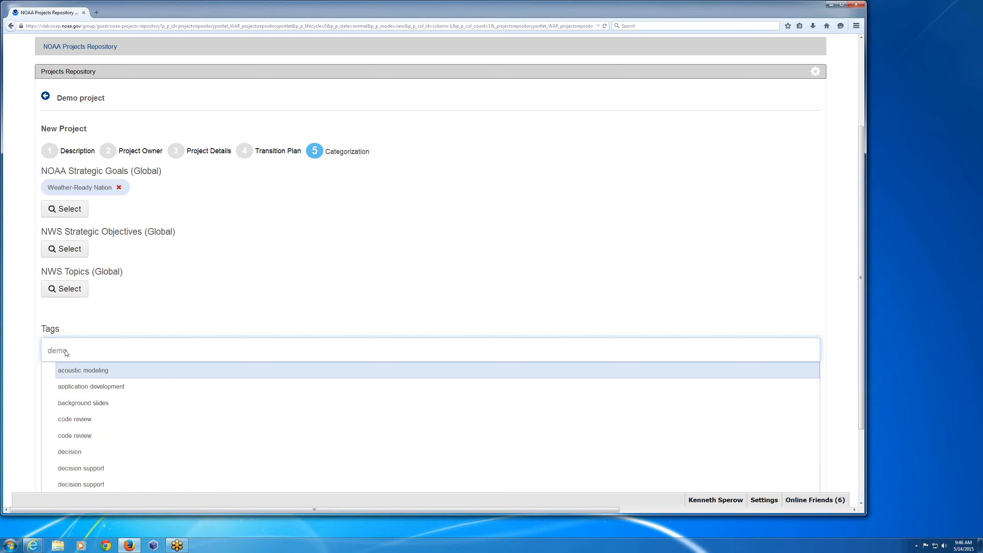
key(Return)
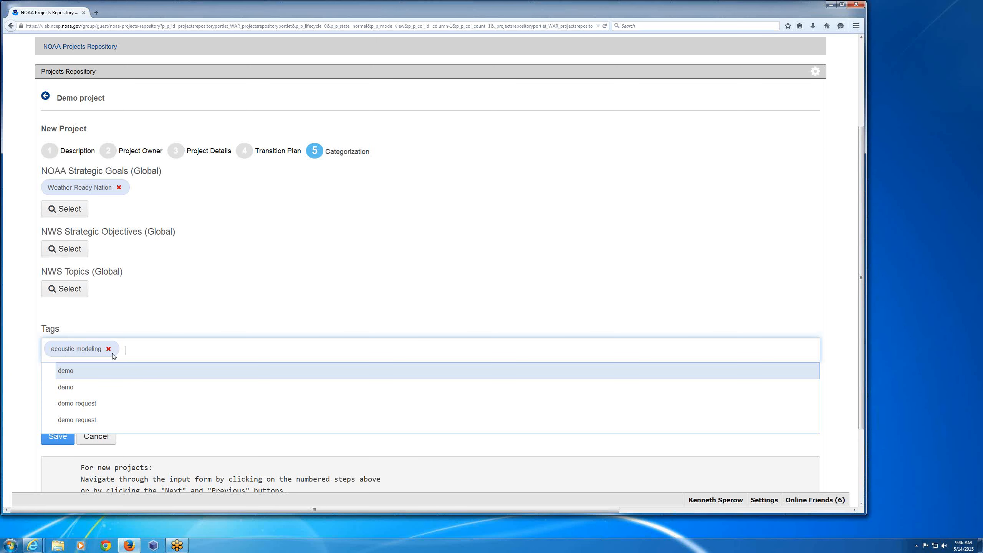
click(64, 386)
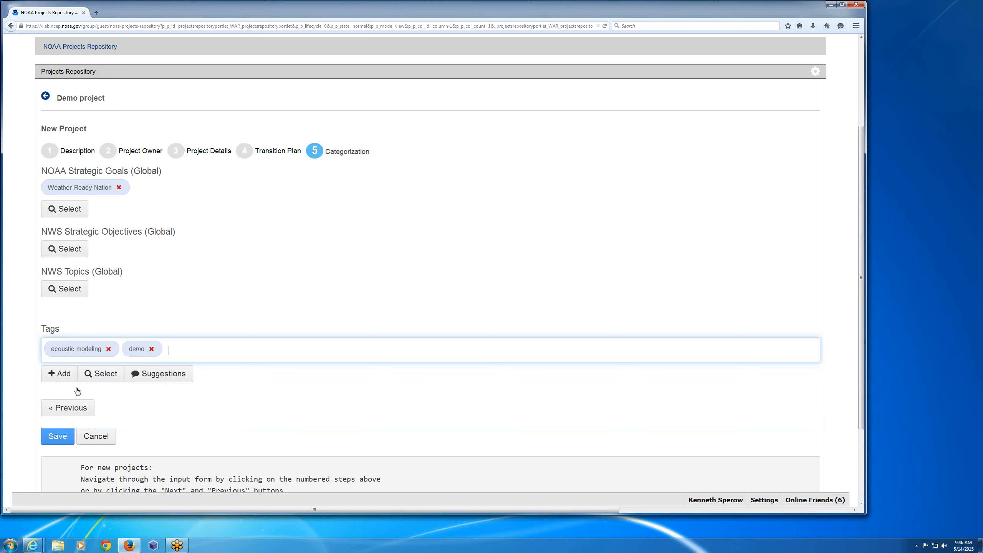
click(107, 349)
click(118, 356)
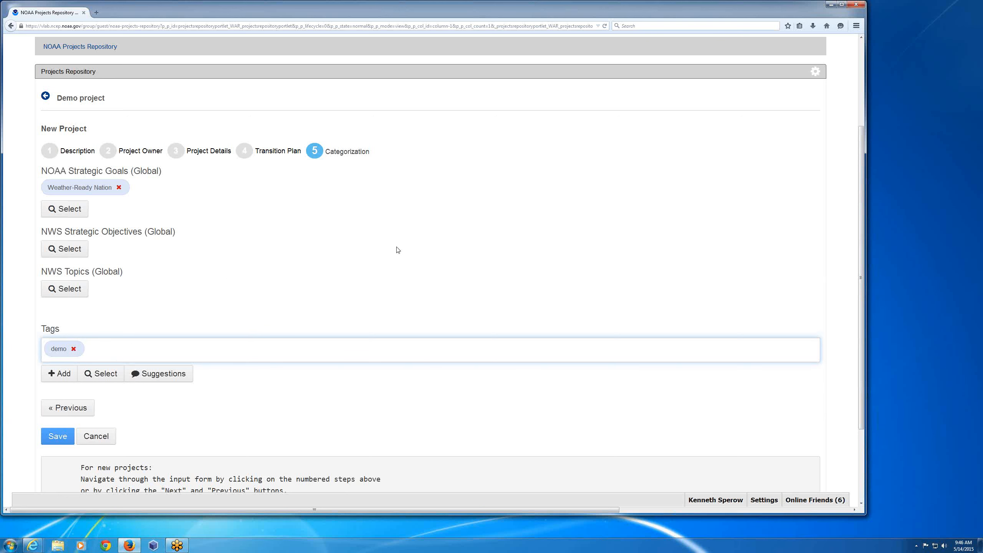
- Save the new demo project and return to the repository's project list
scroll(398, 250, down, 3)
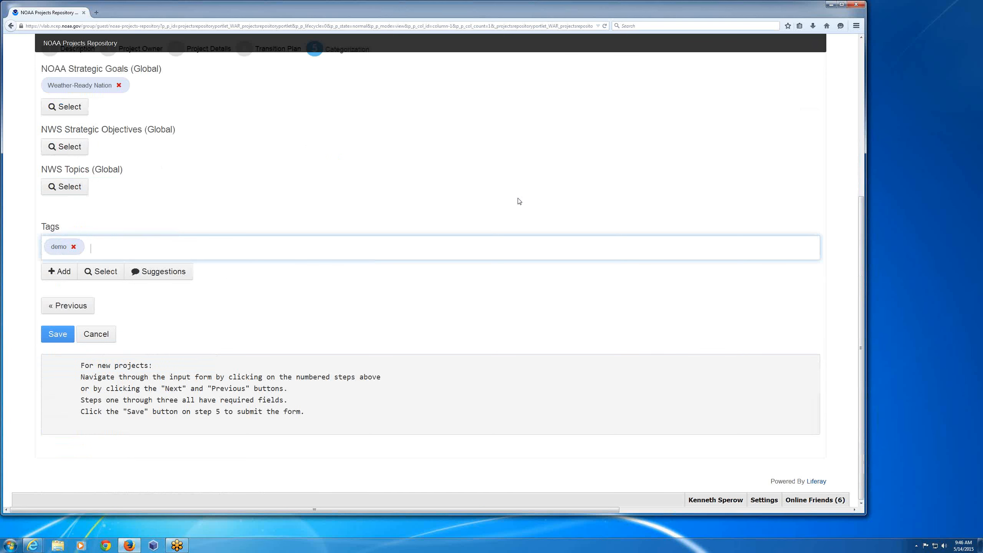
scroll(519, 201, up, 3)
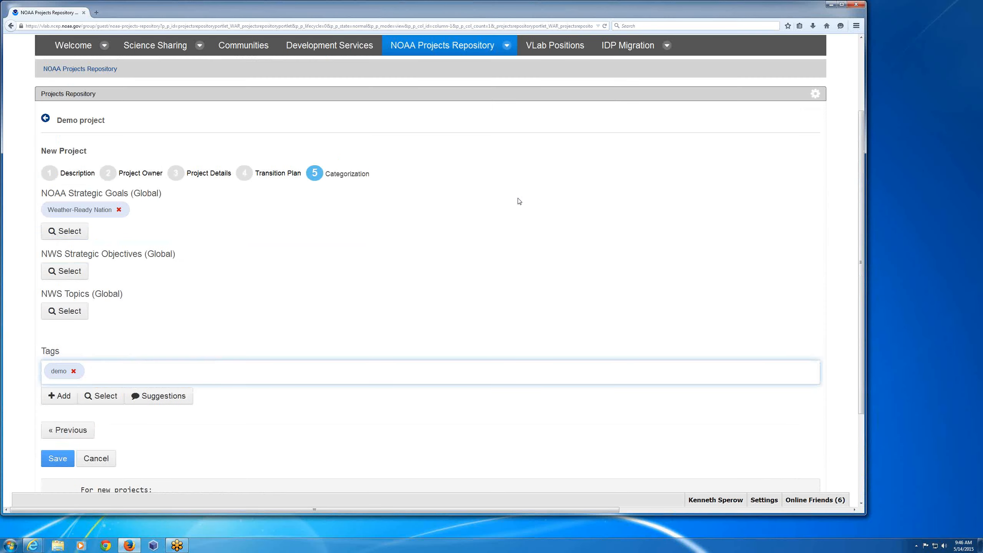
scroll(520, 201, down, 3)
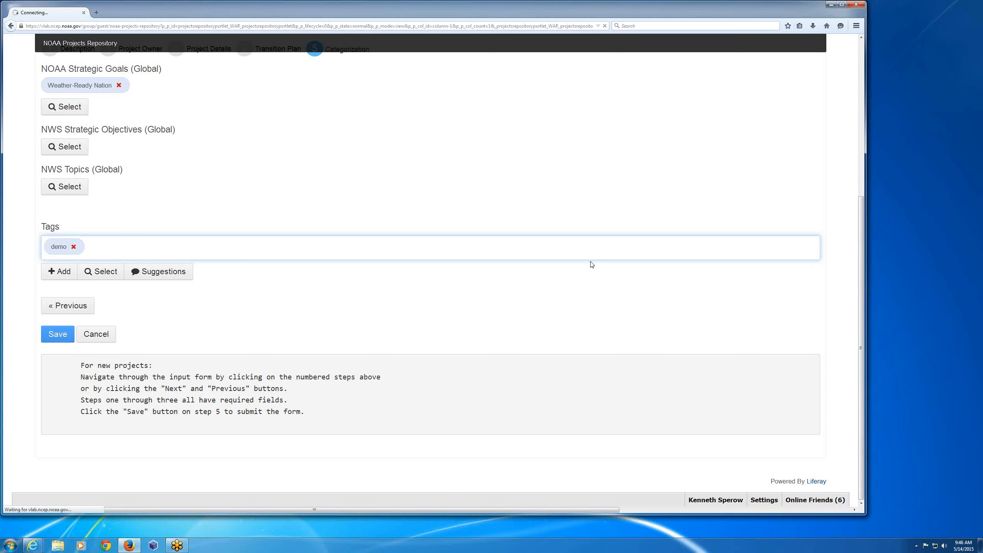
scroll(592, 265, up, 3)
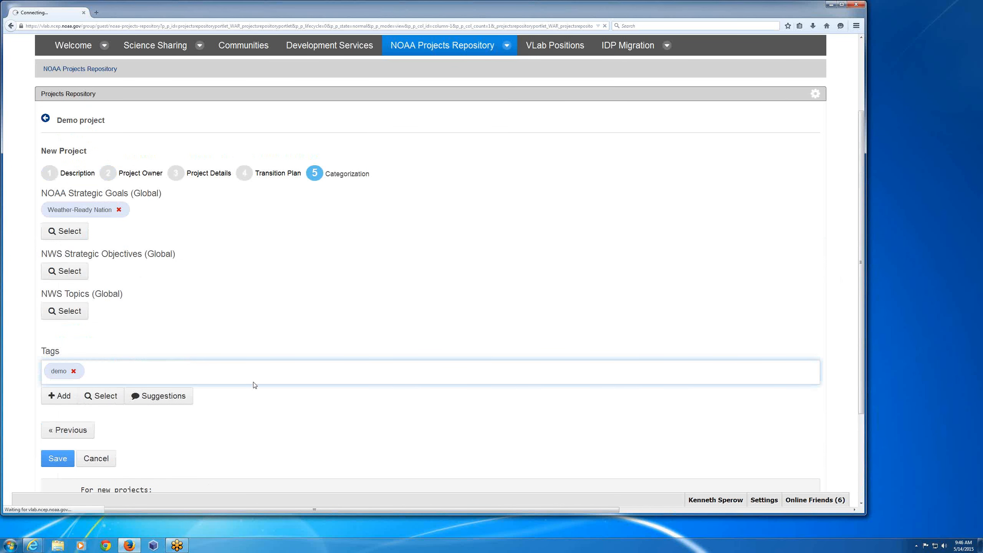
scroll(254, 384, up, 1)
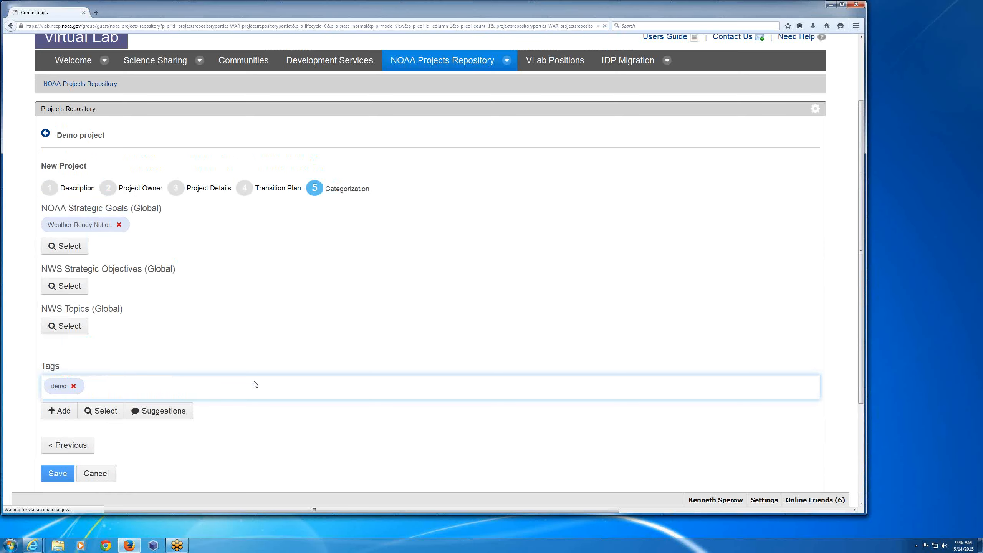
scroll(255, 384, up, 2)
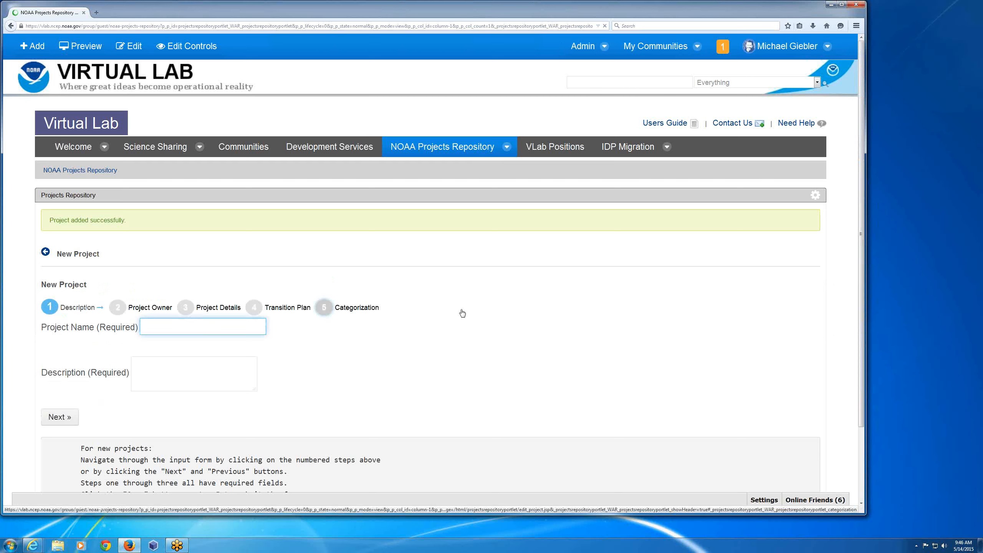
click(45, 252)
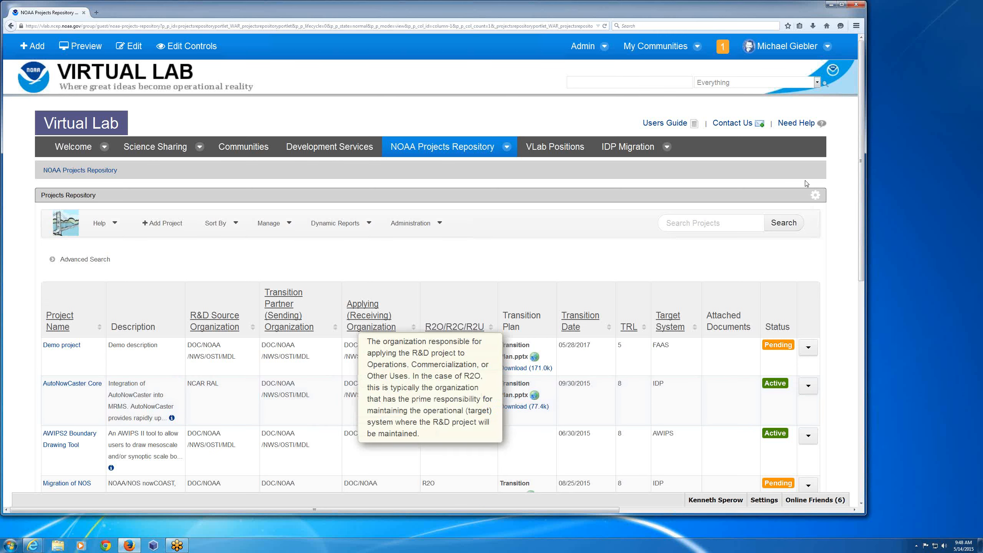
- Open the AutoNowCaster Core project for editing from the project list
click(810, 386)
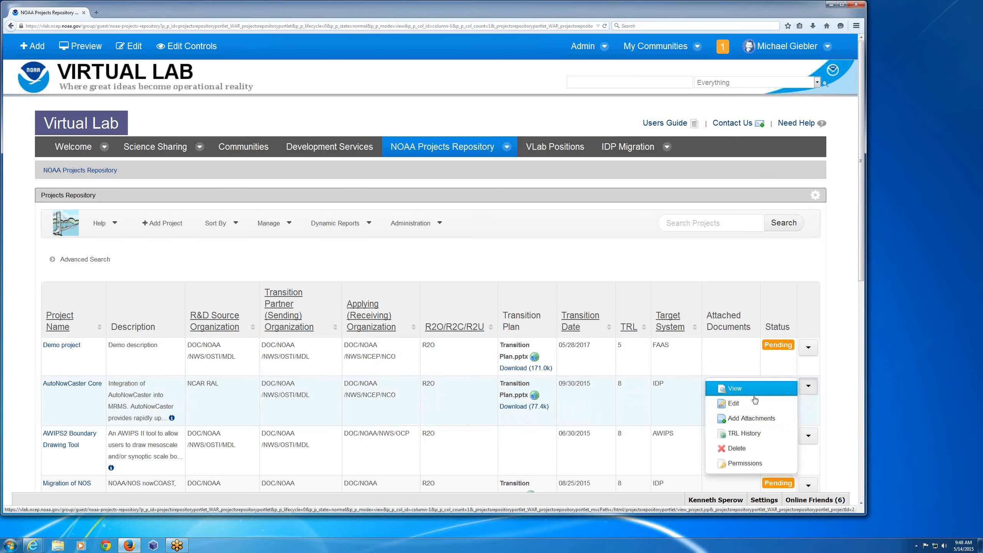
click(742, 403)
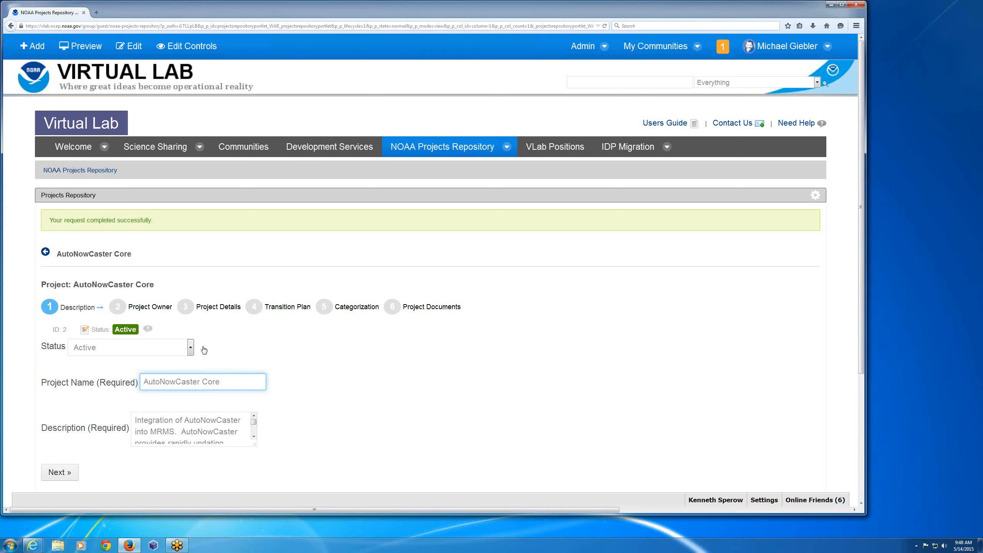
- Review the available Status options for the AutoNowCaster Core project without changing the status
click(191, 349)
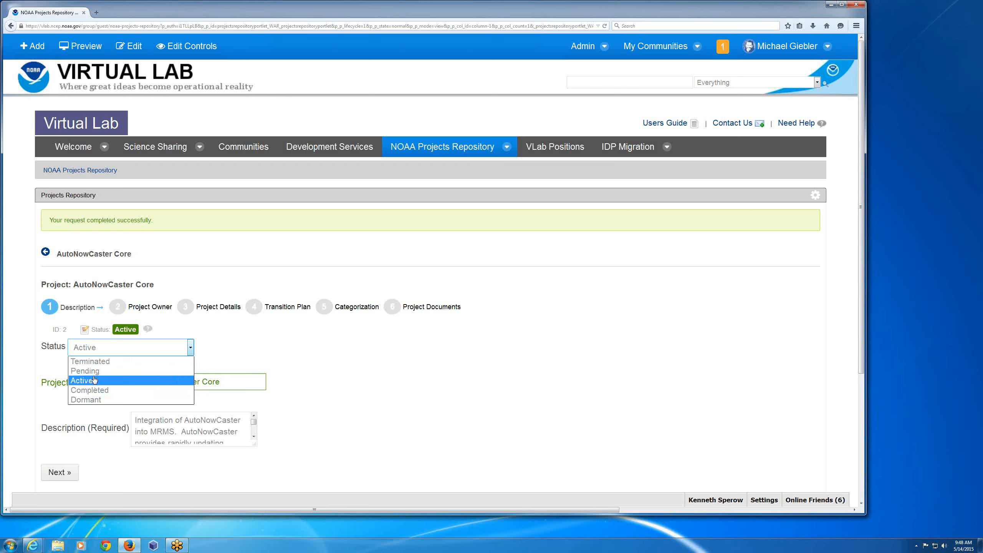
key(Up)
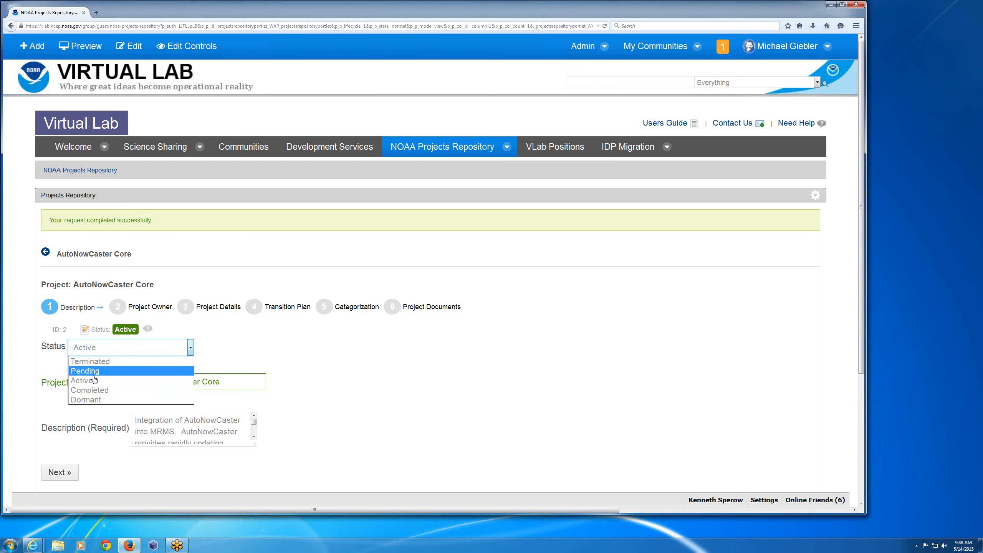
click(432, 385)
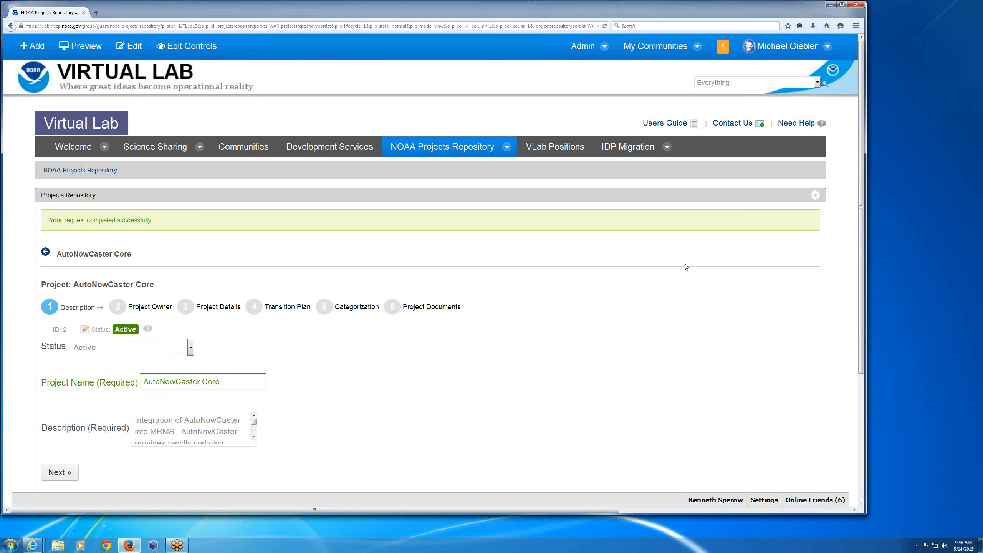
- View the AutoNowCaster Core project's owner details and cancel the edit to return to the project list
scroll(686, 267, down, 4)
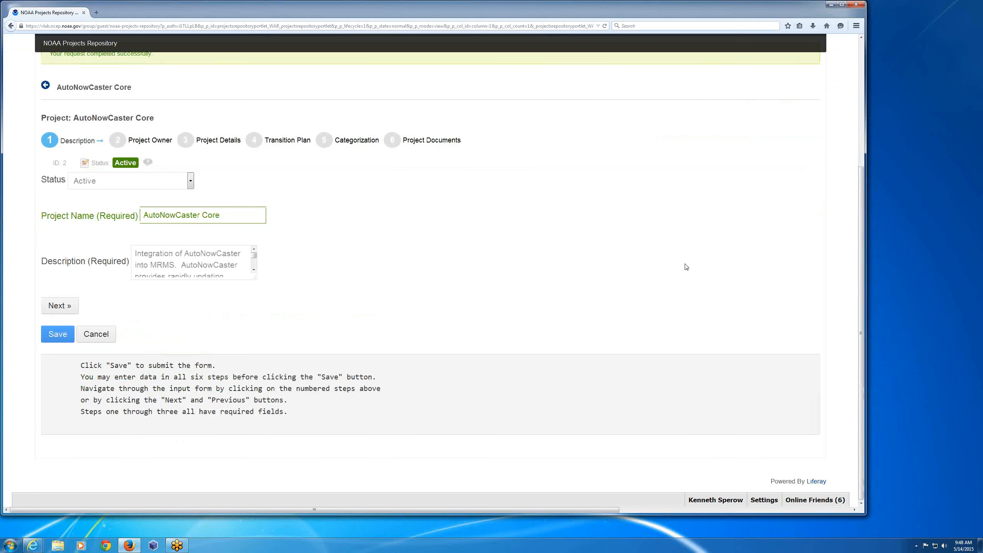
scroll(685, 266, up, 1)
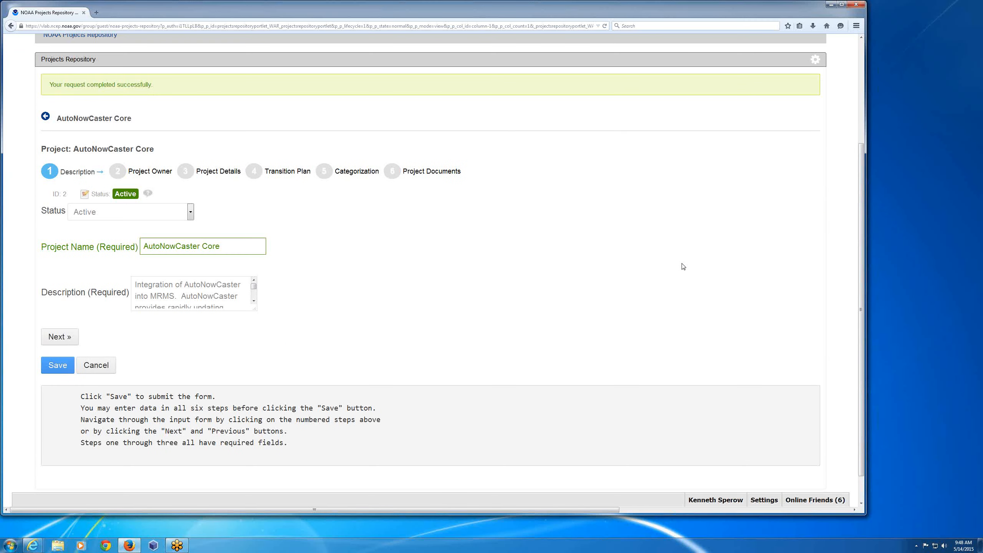
scroll(683, 267, up, 1)
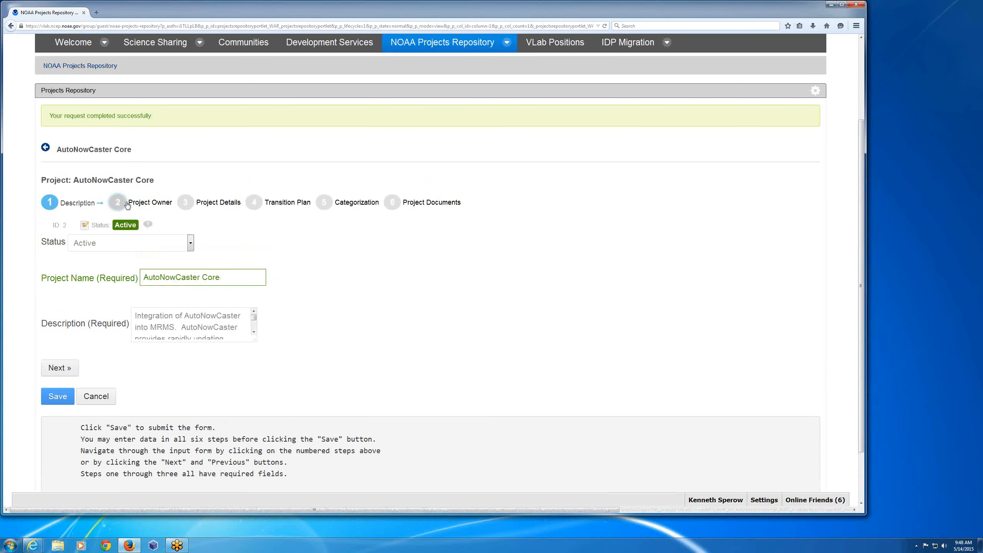
click(127, 205)
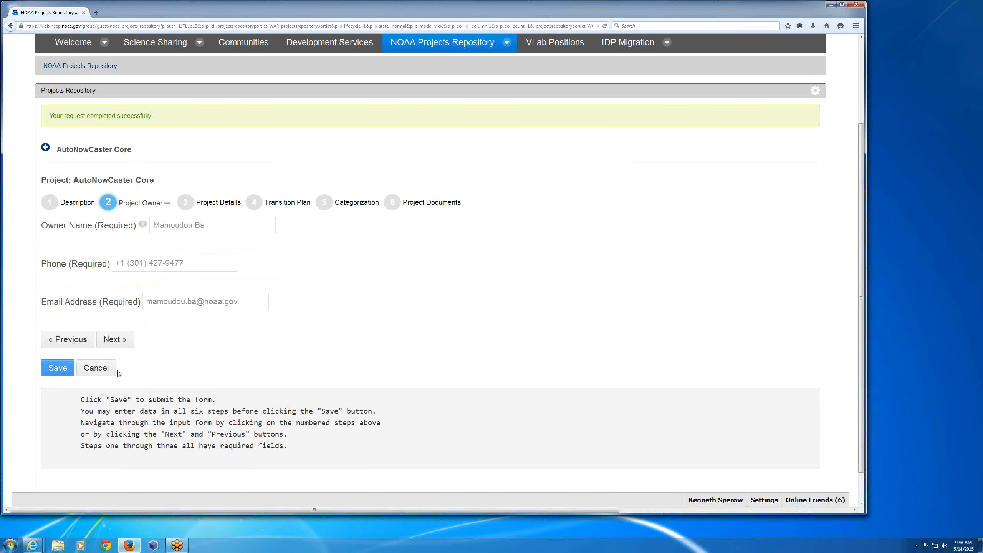
click(103, 369)
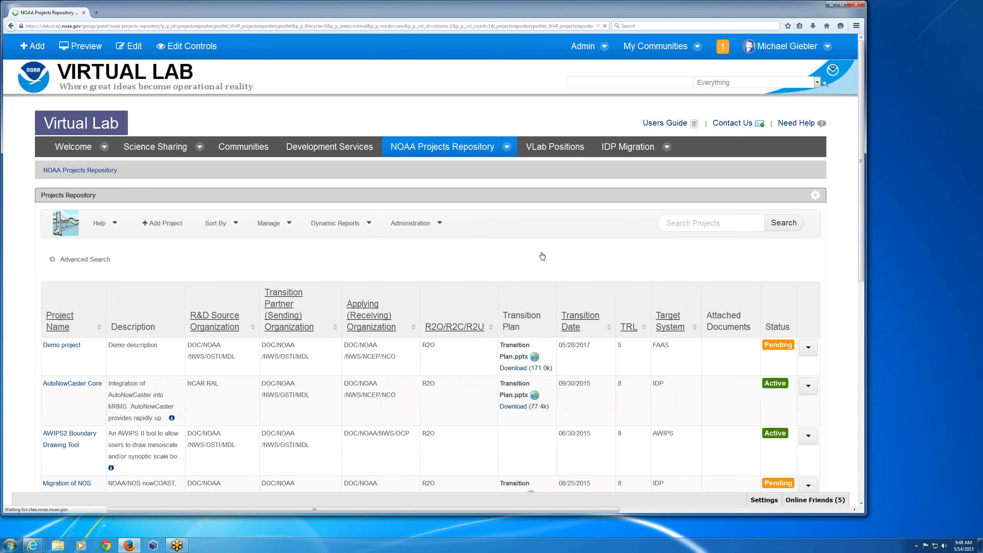
- Reopen the AutoNowCaster Core project for editing and review its Status choices, keeping it Active
scroll(542, 255, down, 3)
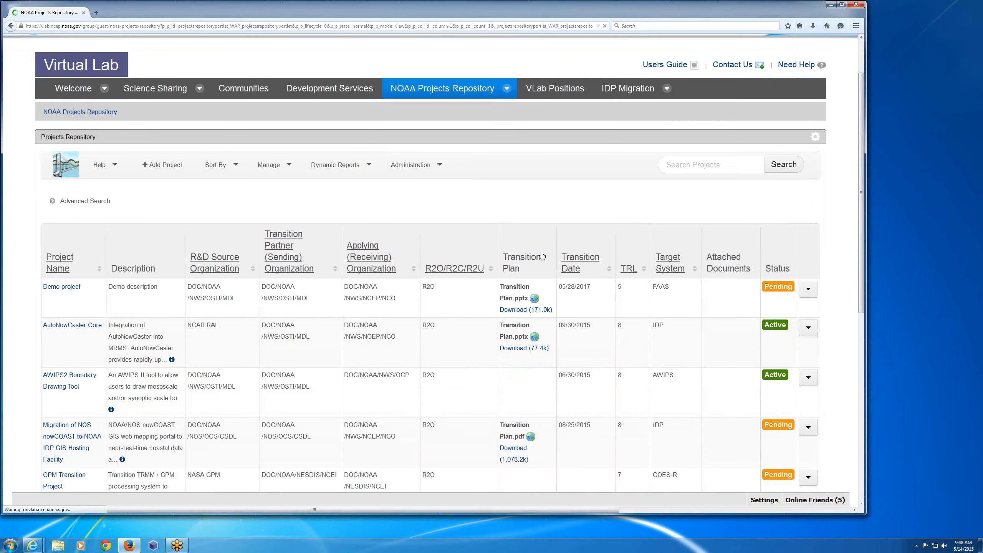
scroll(543, 257, down, 3)
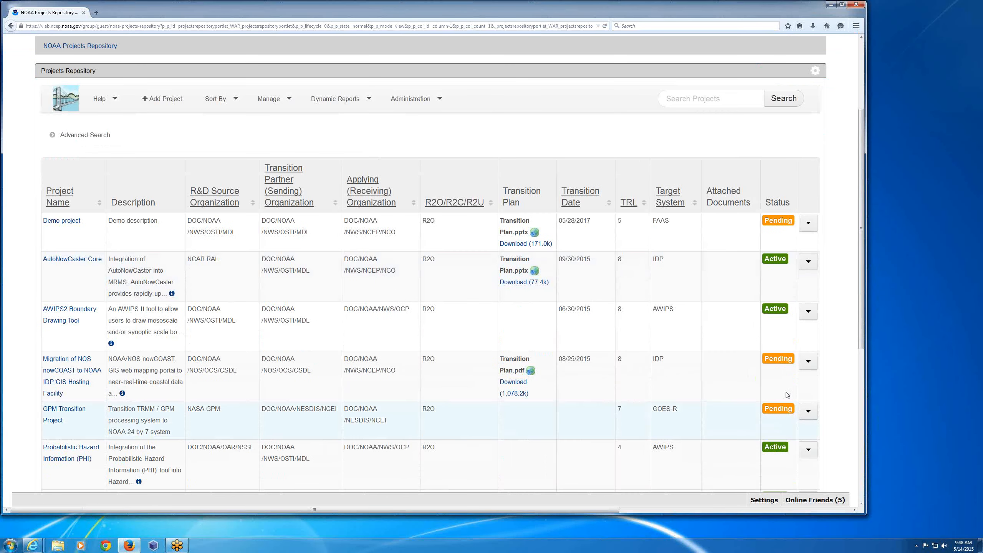
click(810, 263)
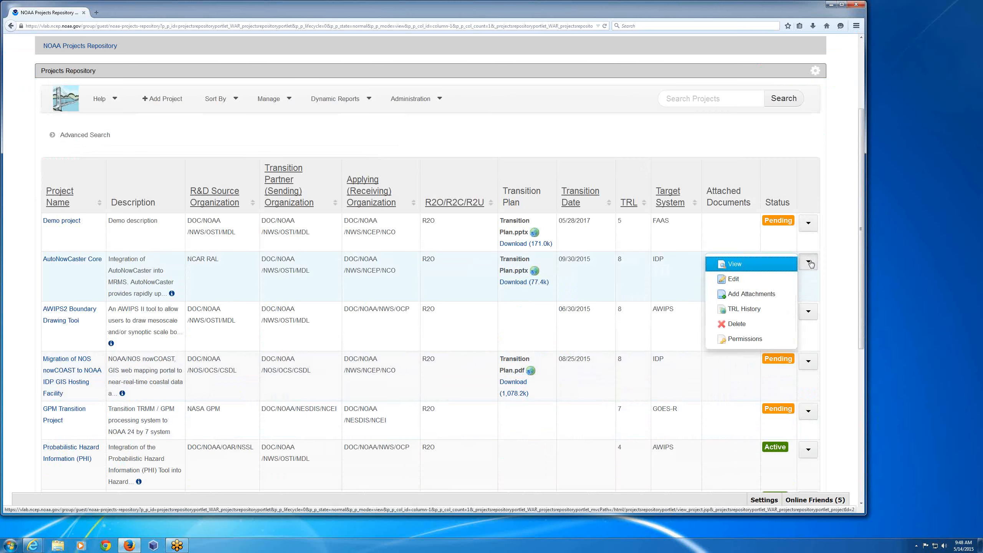
click(741, 278)
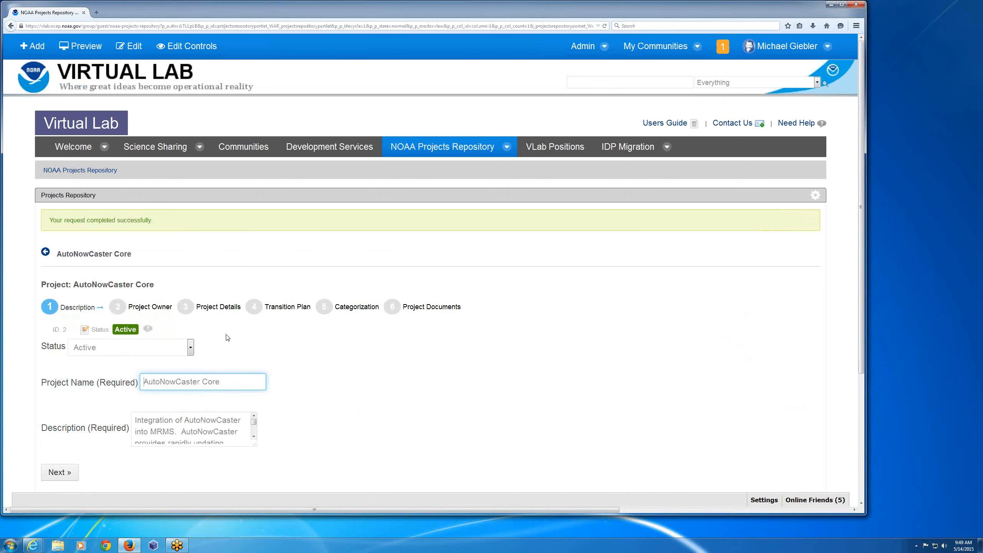
mouse_move(152, 330)
click(190, 349)
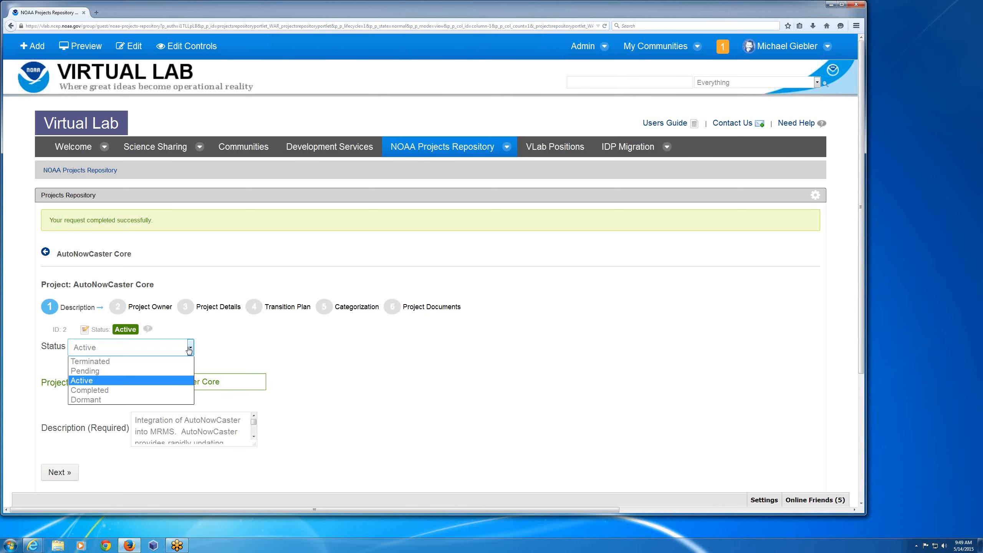
click(326, 353)
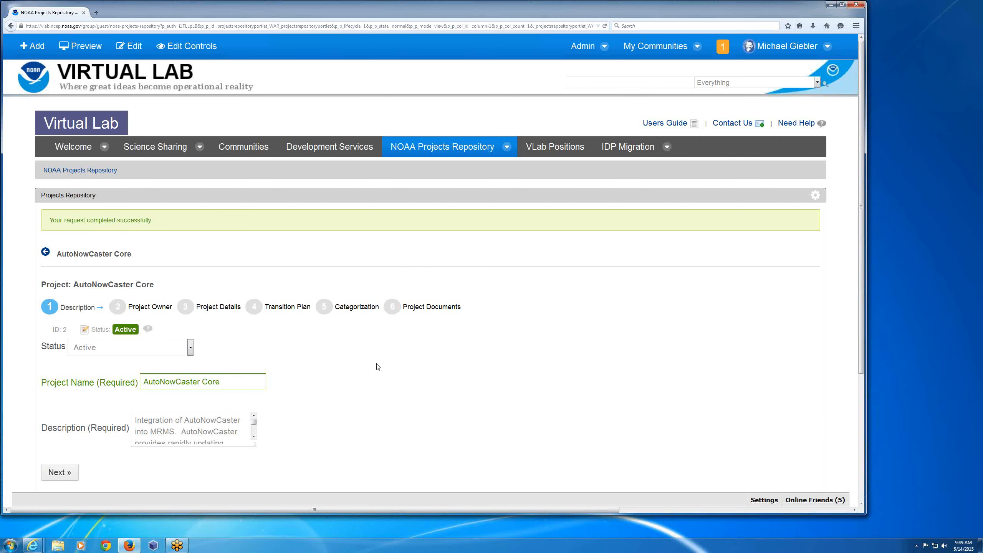
- Review the AutoNowCaster Core project details and available TRL levels, and cancel the edit without changes
click(210, 307)
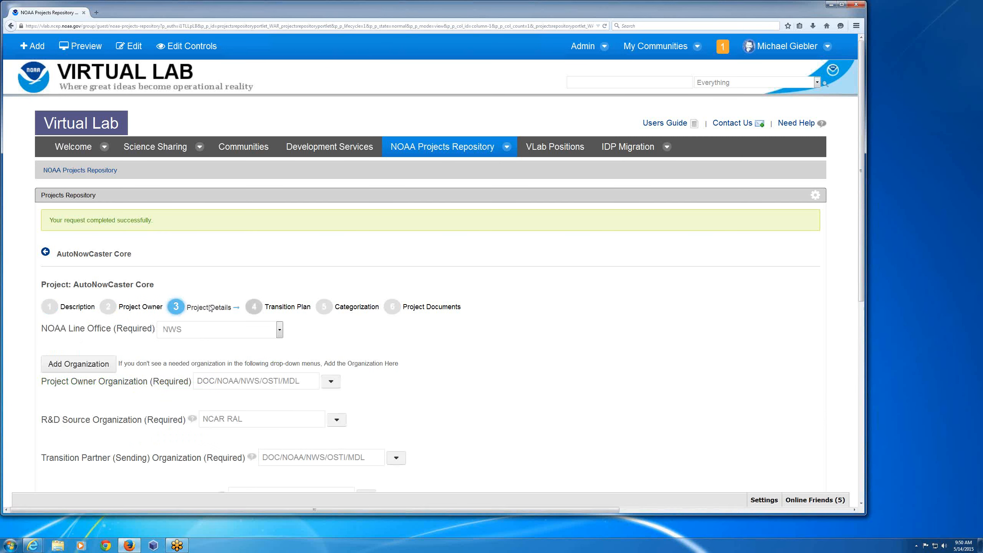
scroll(519, 342, down, 3)
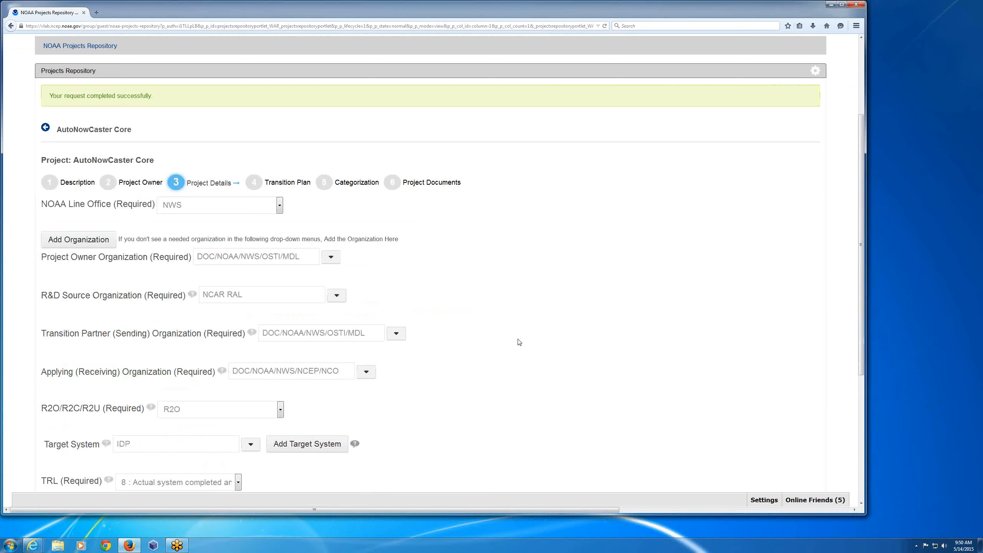
scroll(519, 342, down, 2)
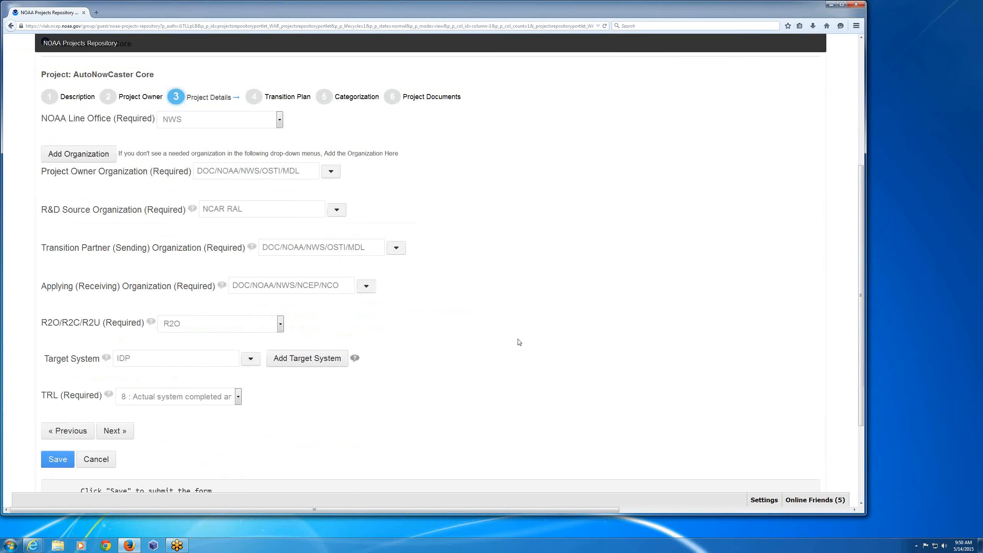
scroll(520, 342, down, 1)
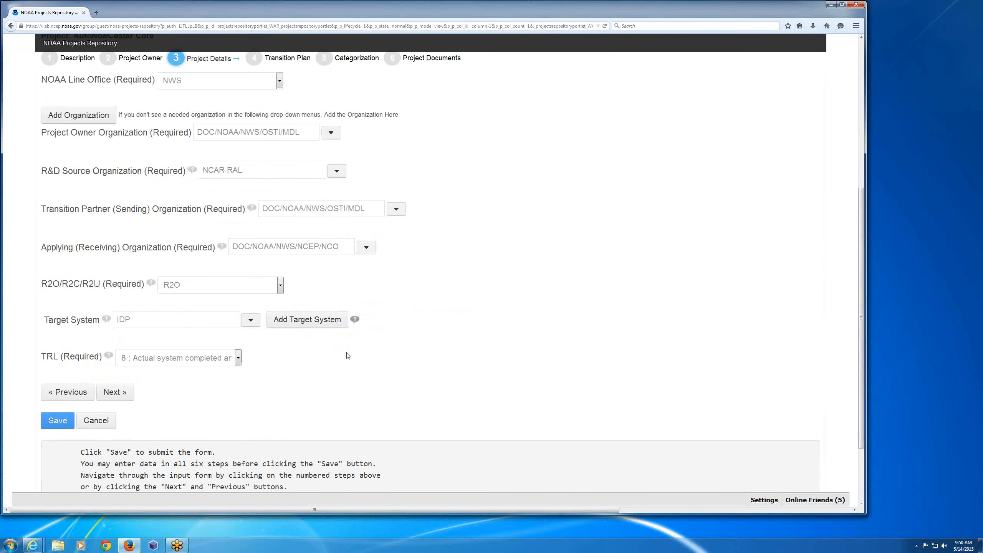
click(239, 358)
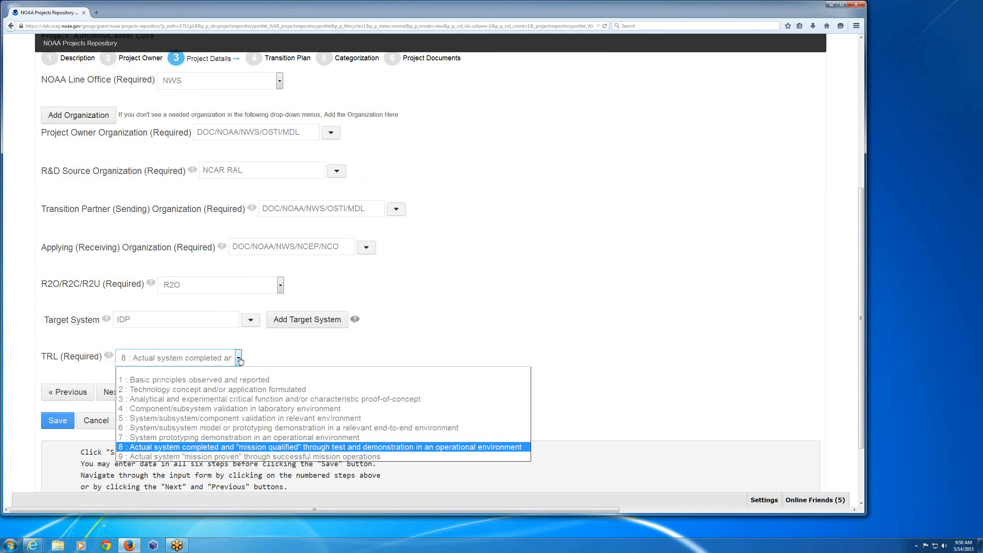
click(531, 321)
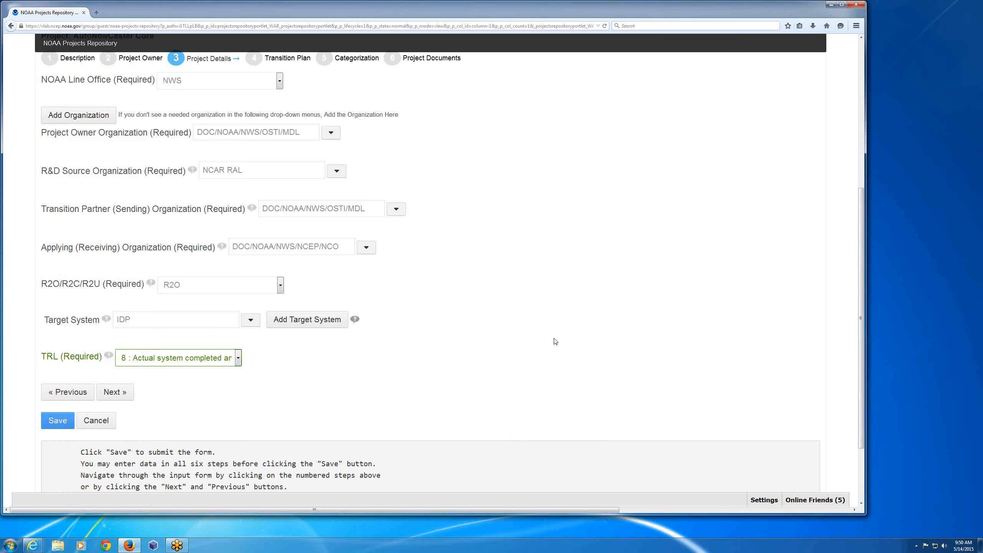
click(108, 422)
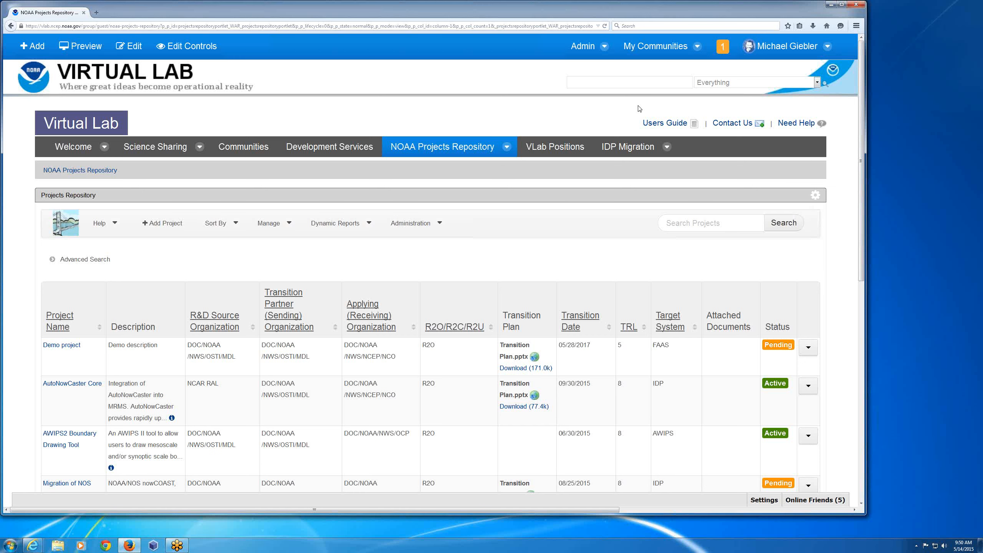
- Open the Demo project for editing and start adding attachments to its project documents
click(806, 354)
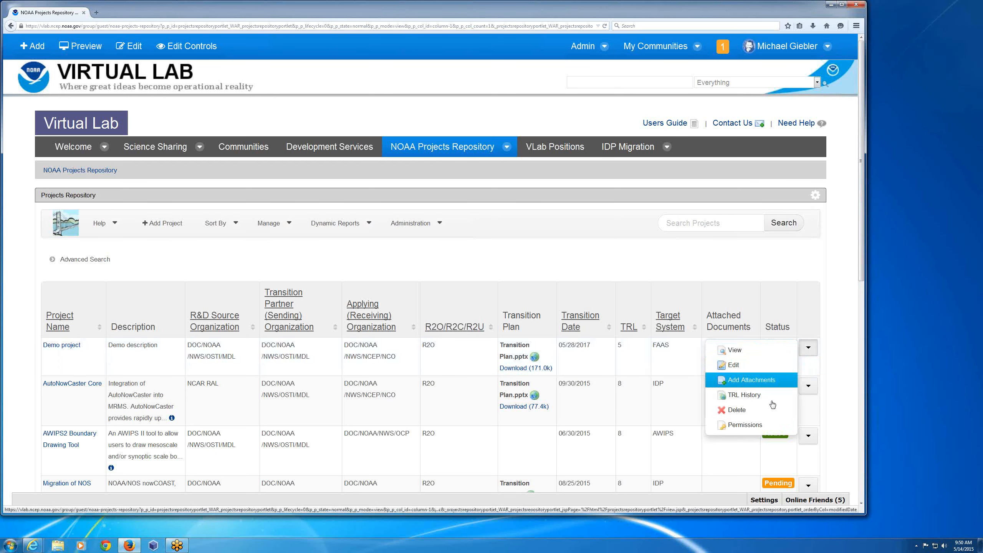
click(735, 365)
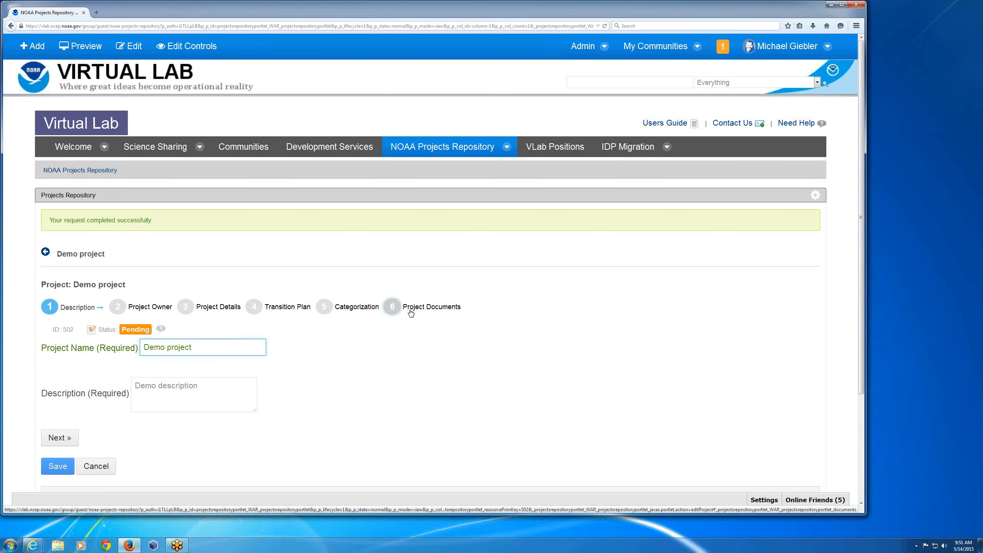
click(410, 313)
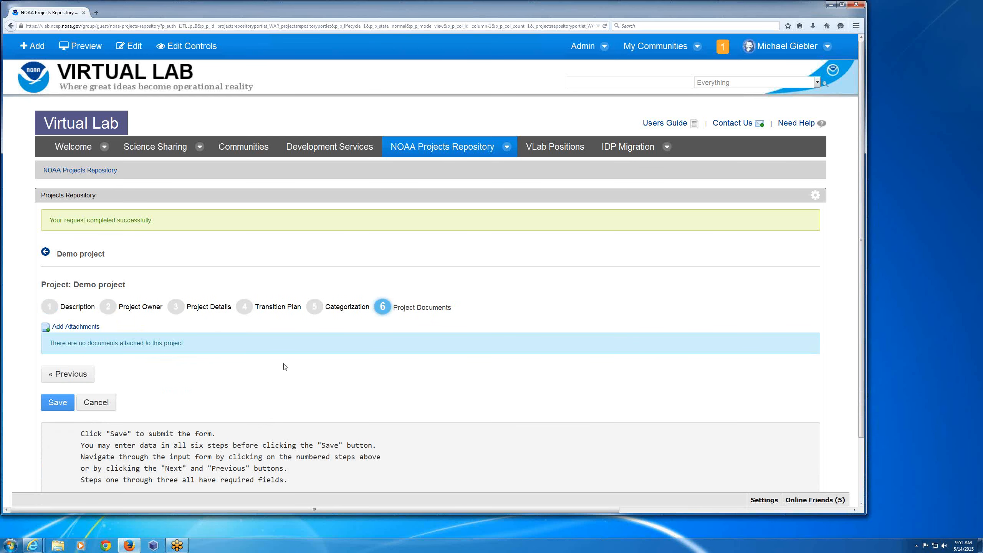
click(58, 327)
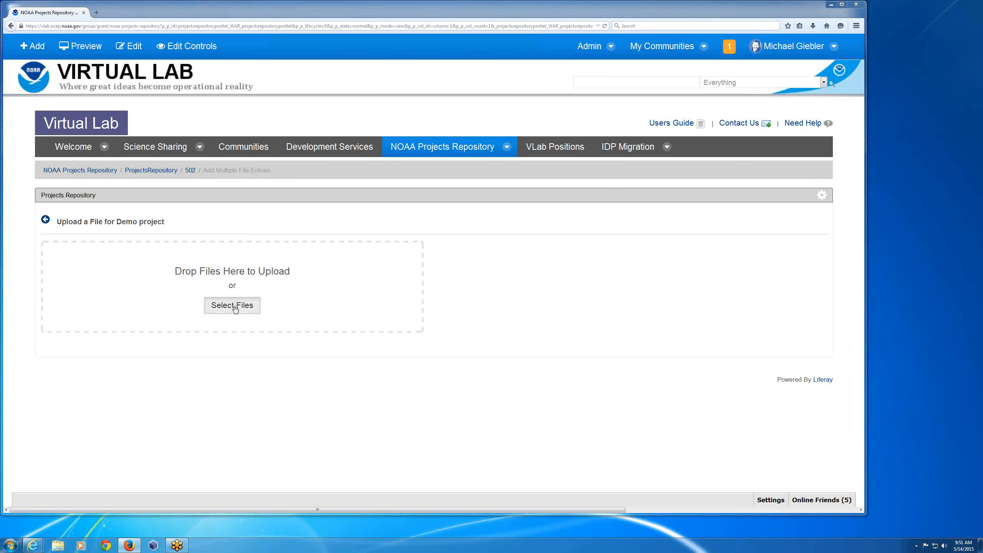
- Attach NOAA LOTMC-FY14 R2A PM-Pilot-tracking.pptx and NOAA R2A Performance Measure Framework-Aug-12-2013.pptx to the Demo project, and return to the project list
click(233, 305)
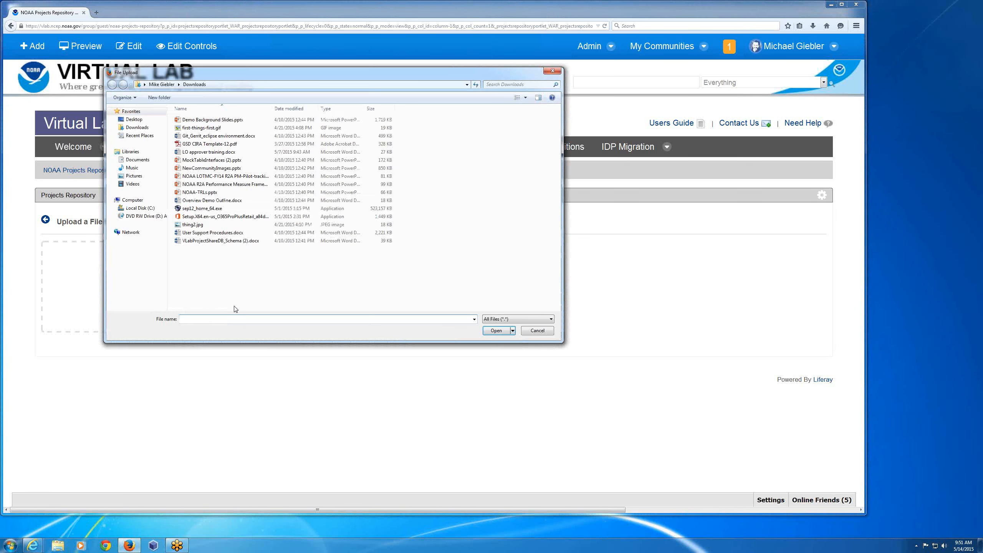
click(232, 177)
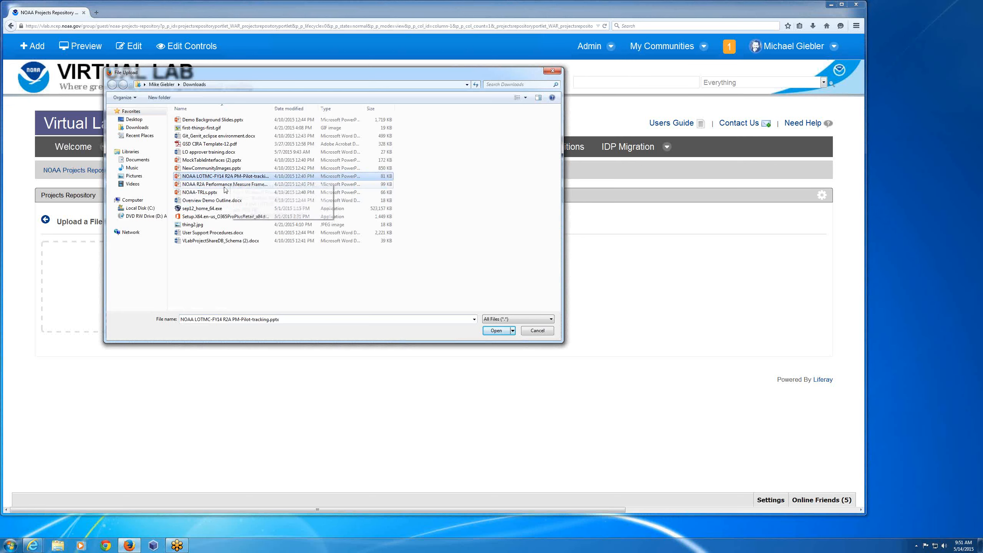
ctrl+click(225, 185)
click(492, 330)
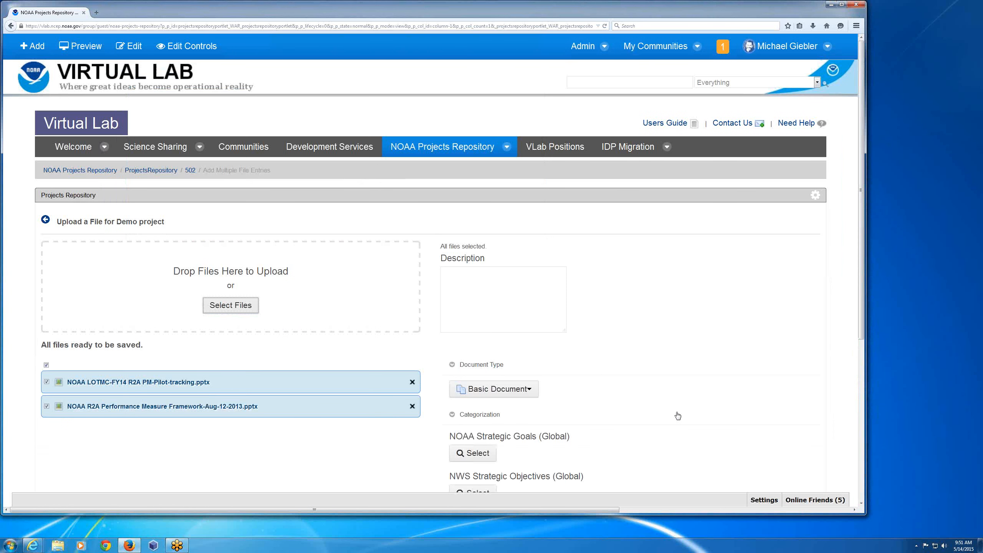
scroll(678, 416, down, 1)
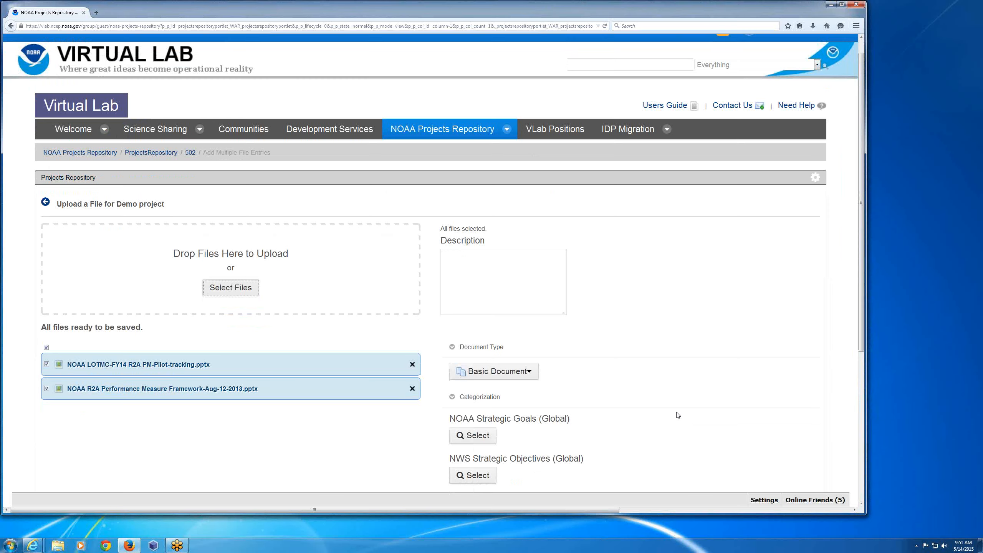
scroll(678, 416, down, 5)
click(459, 480)
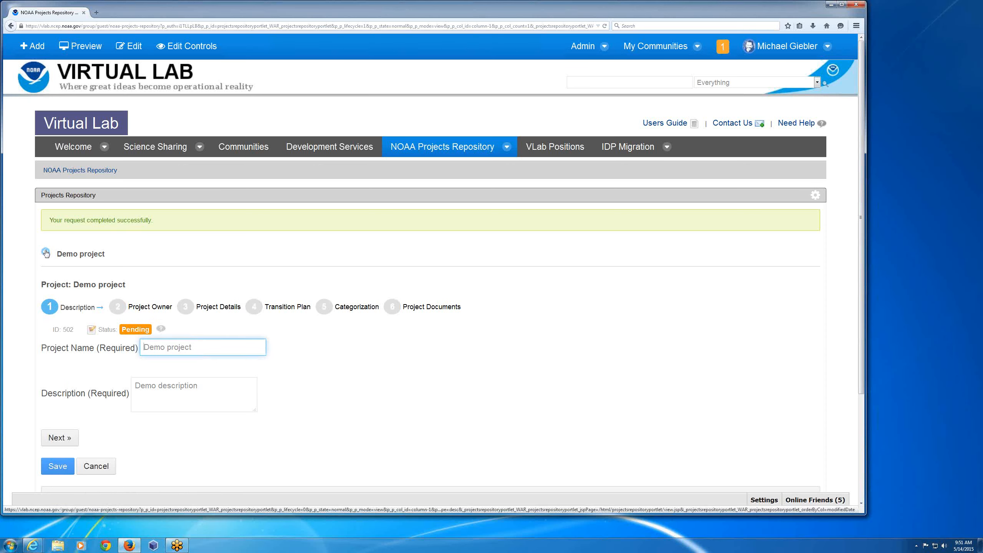
click(46, 252)
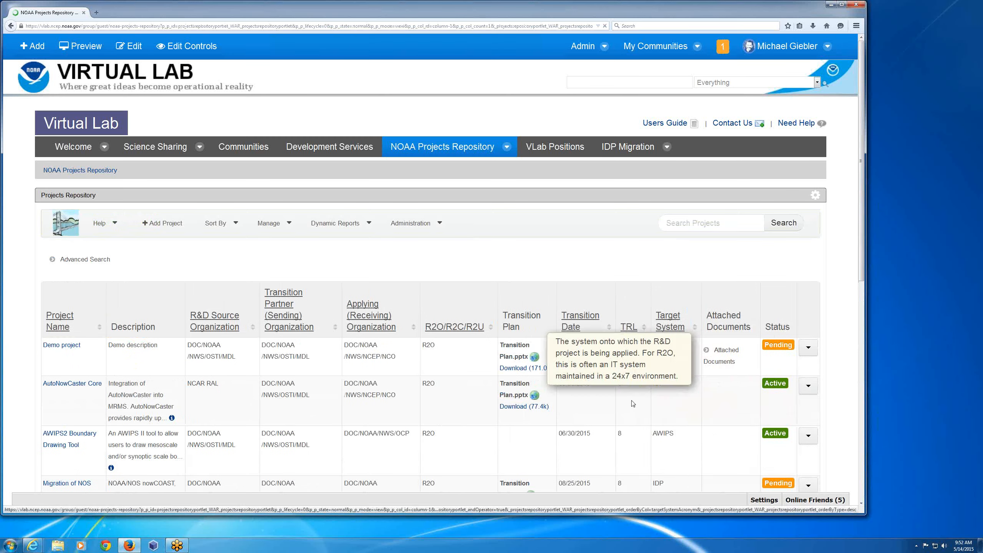
- Open the dynamic reports page and examine the charts of projects by Technical Readiness Level
click(328, 226)
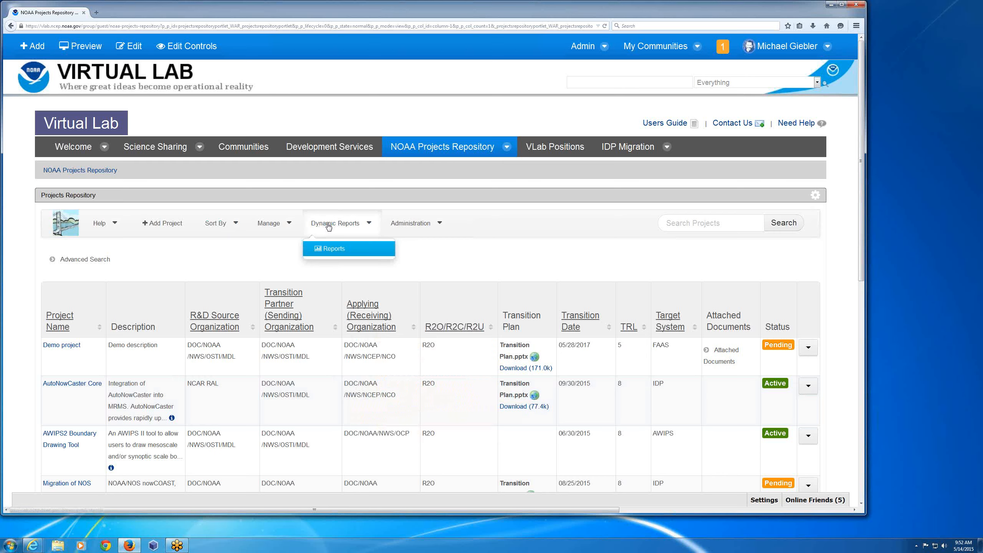
click(334, 248)
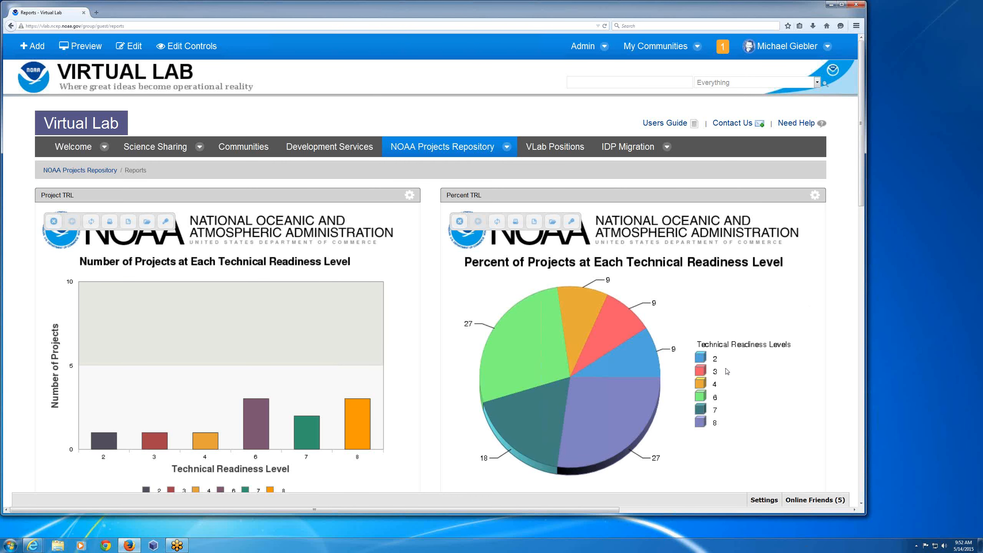
scroll(727, 372, down, 1)
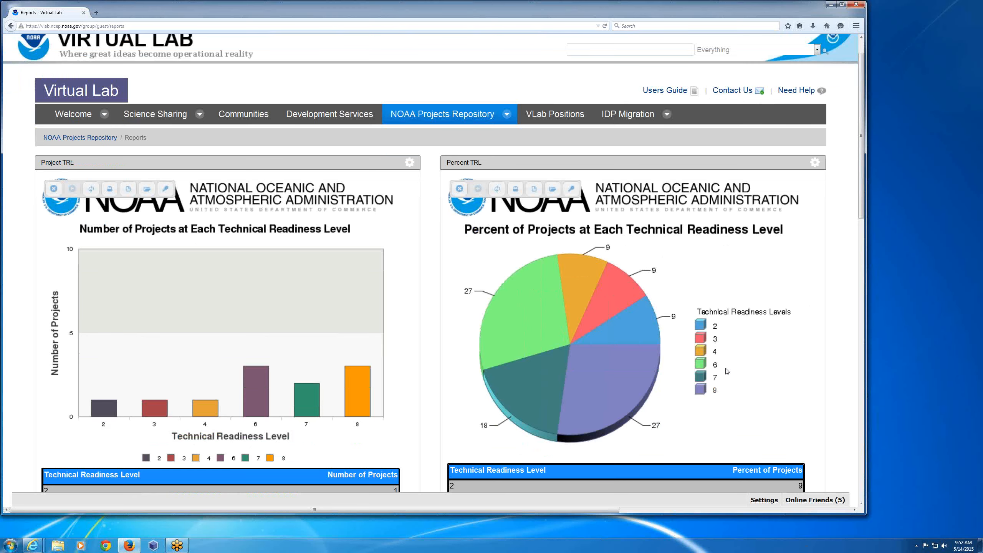
scroll(727, 372, down, 1)
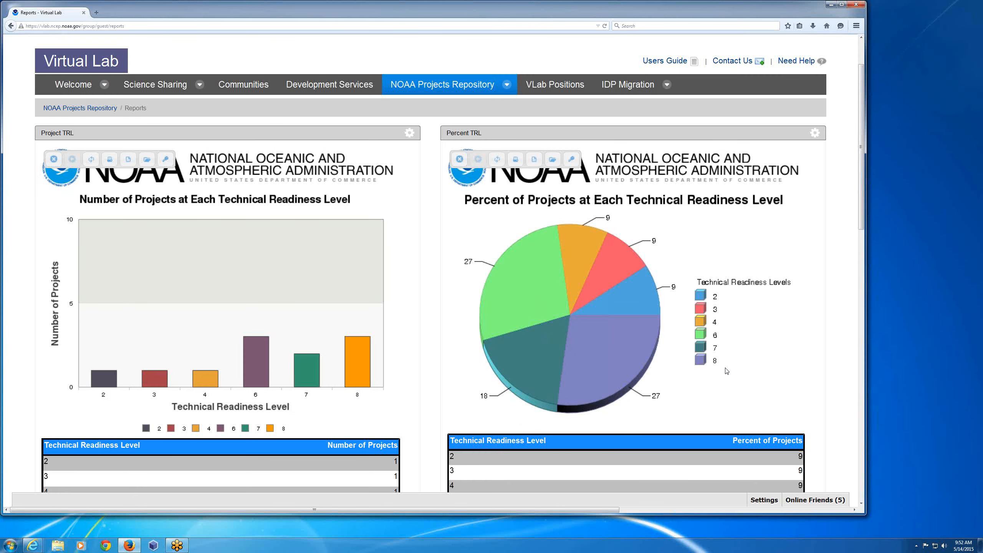
- Examine the report charts showing the number and percent of projects at each phase, and return to the NOAA Projects Repository list
scroll(727, 371, down, 15)
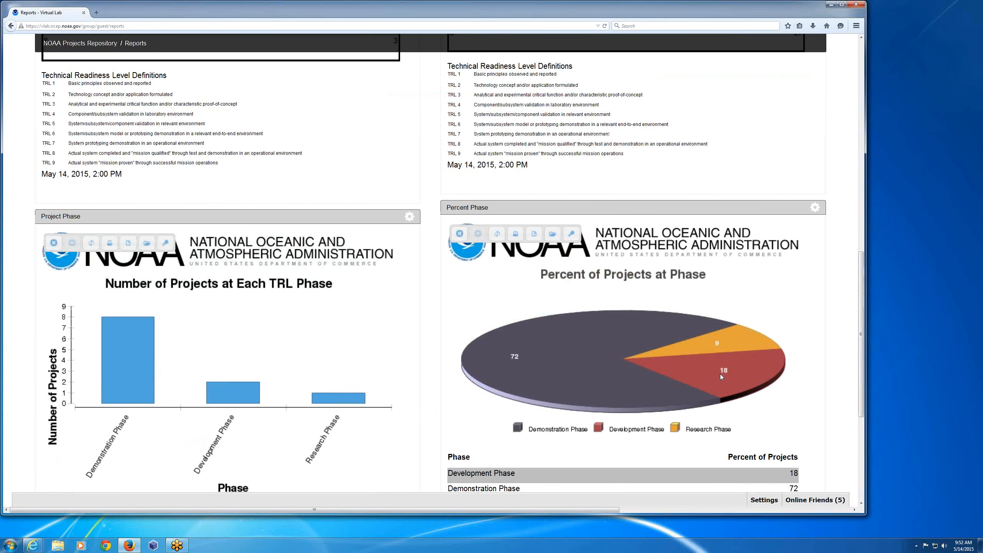
scroll(768, 364, down, 2)
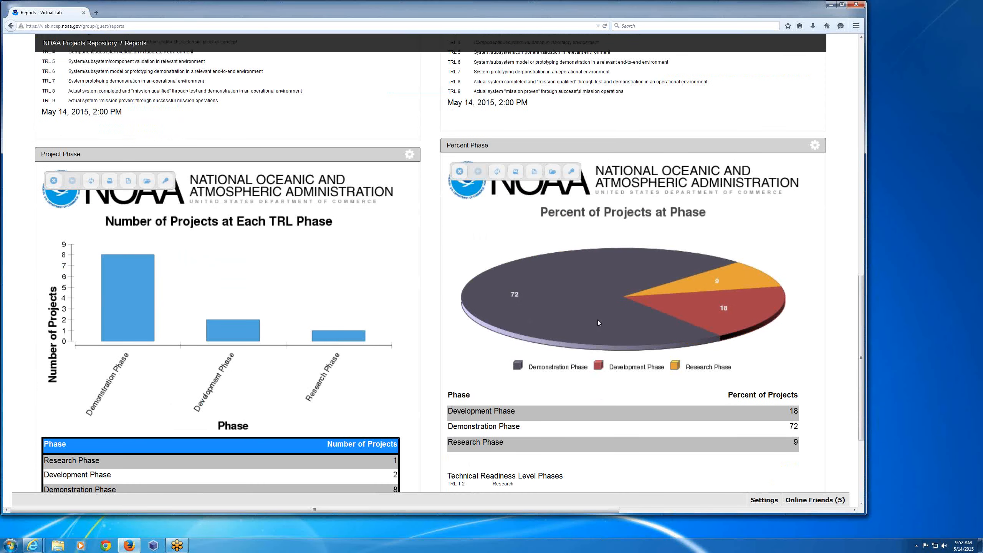
mouse_move(541, 309)
mouse_move(711, 314)
scroll(653, 185, up, 5)
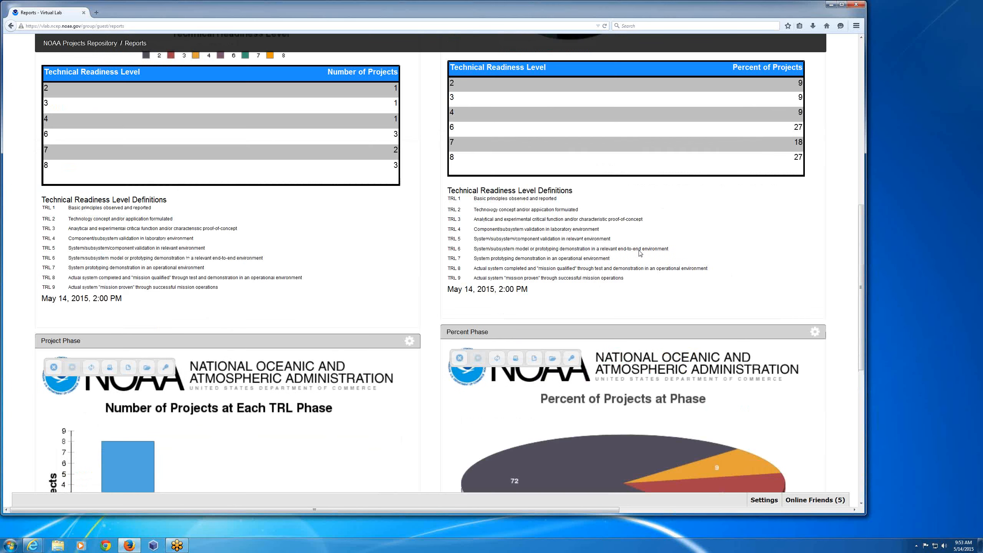
scroll(640, 254, up, 7)
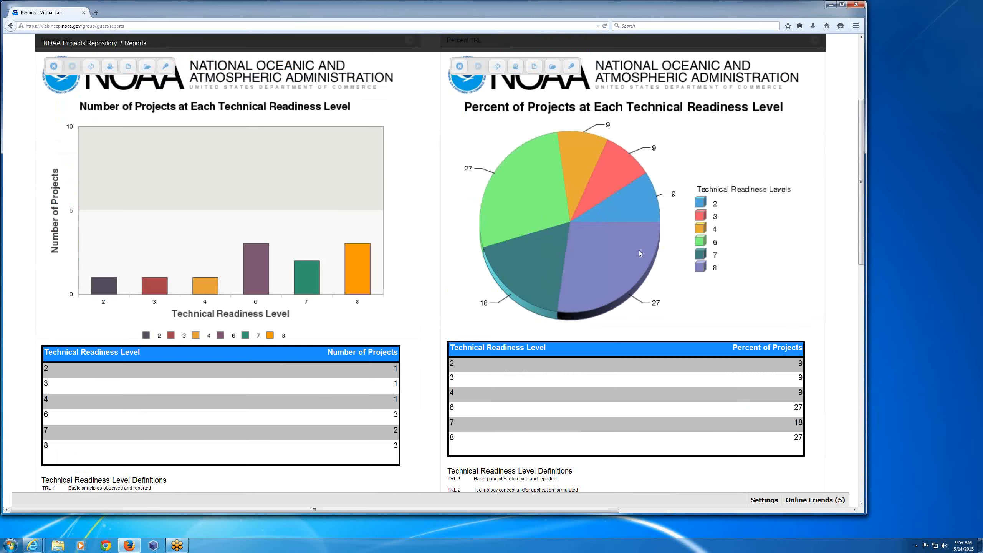
scroll(639, 254, up, 4)
click(375, 144)
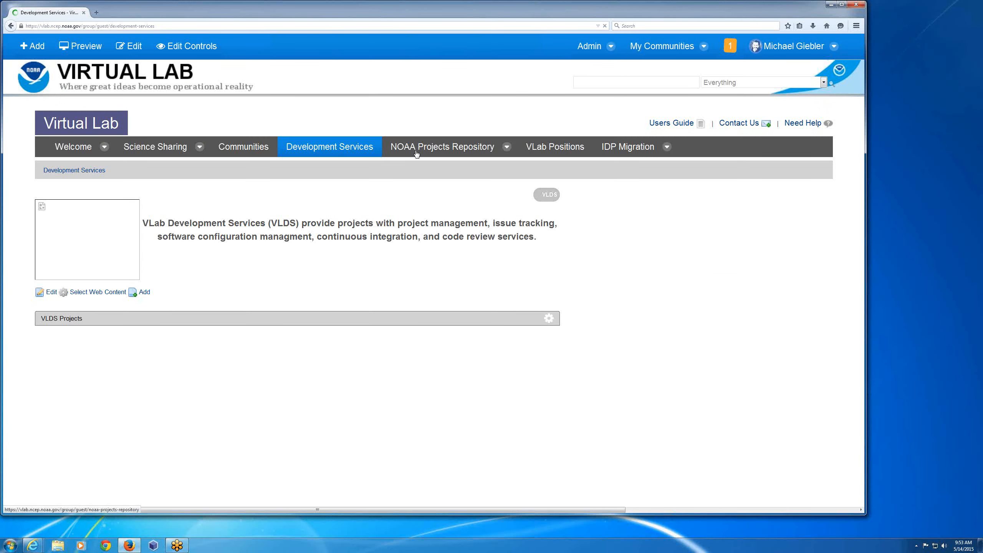
click(417, 154)
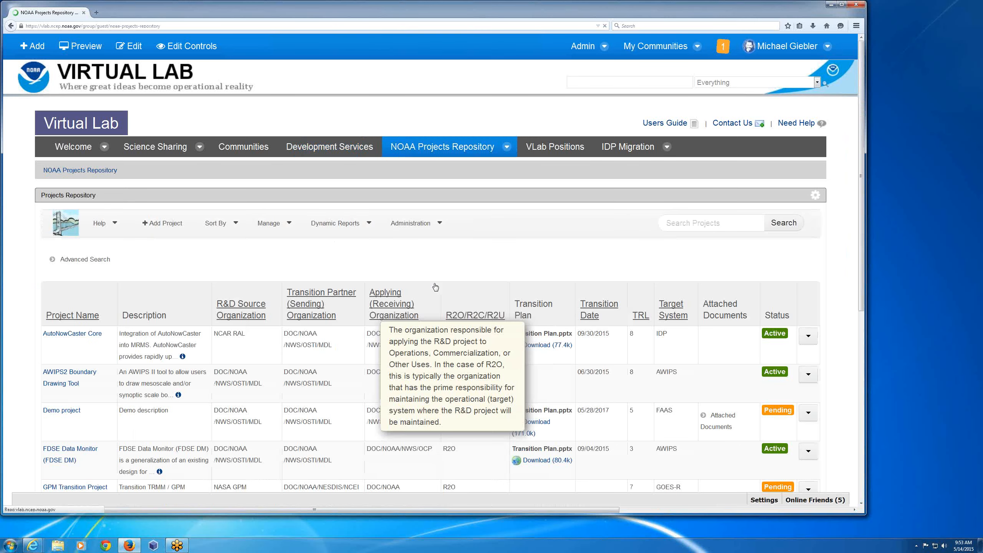
- View the TRL history of the AutoNowCaster Core project and go back to the project list
scroll(650, 297, down, 2)
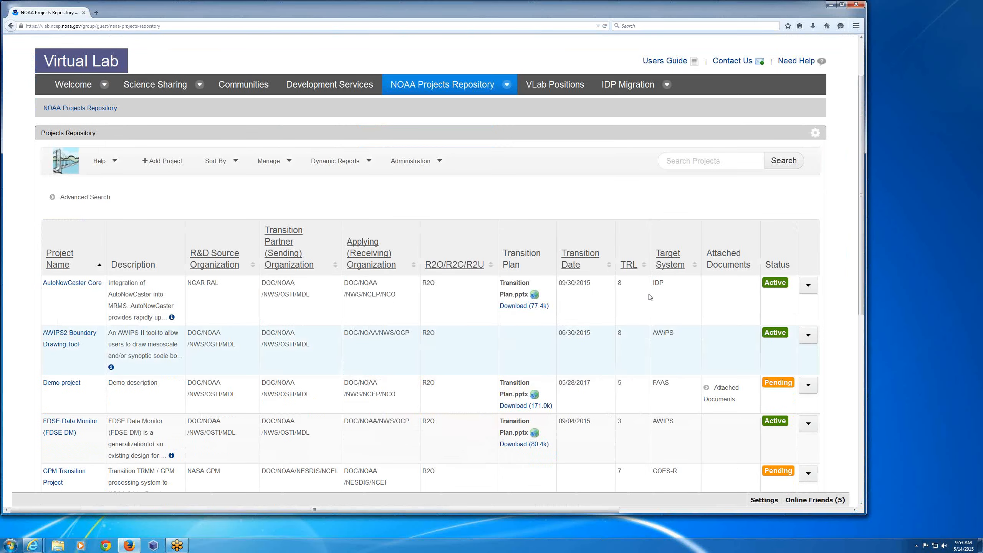
click(808, 286)
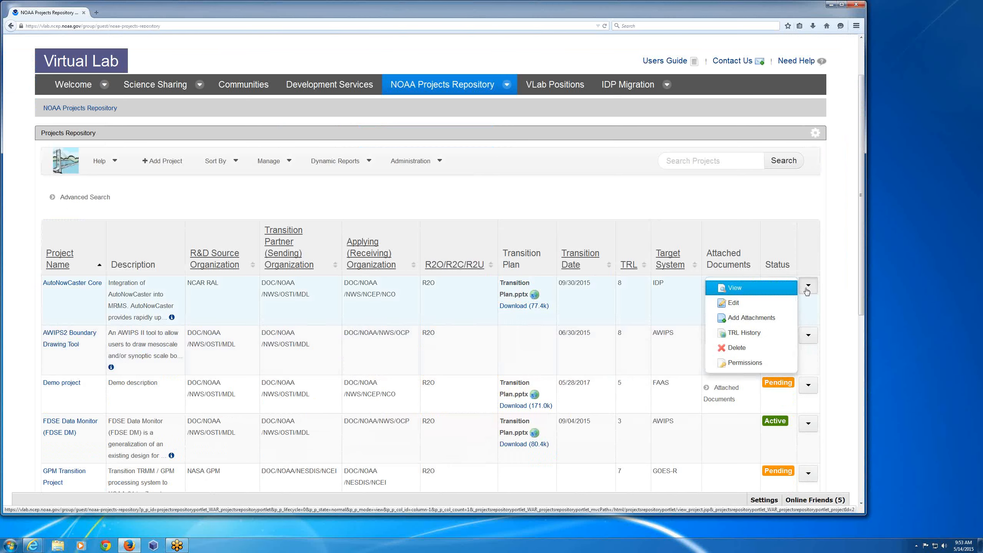
click(740, 334)
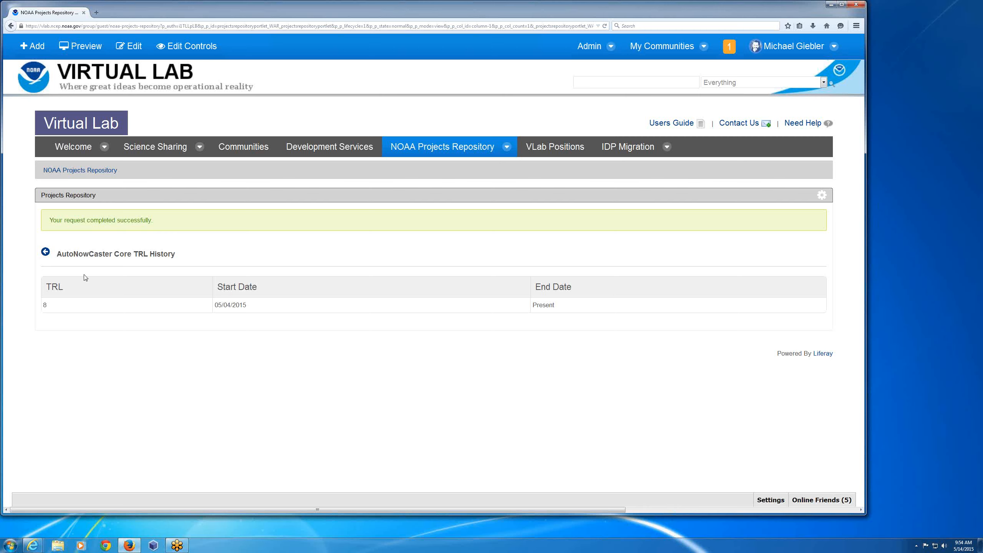
click(47, 253)
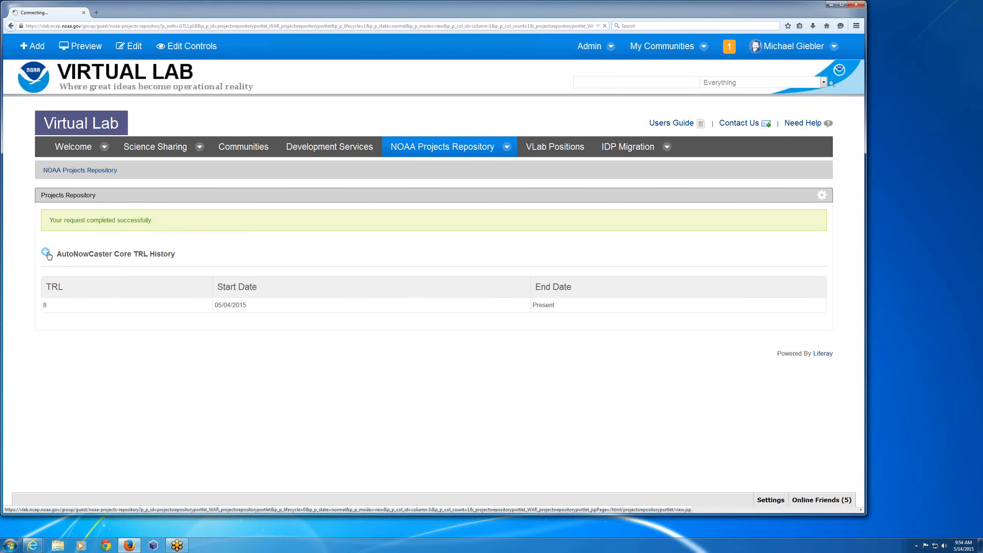